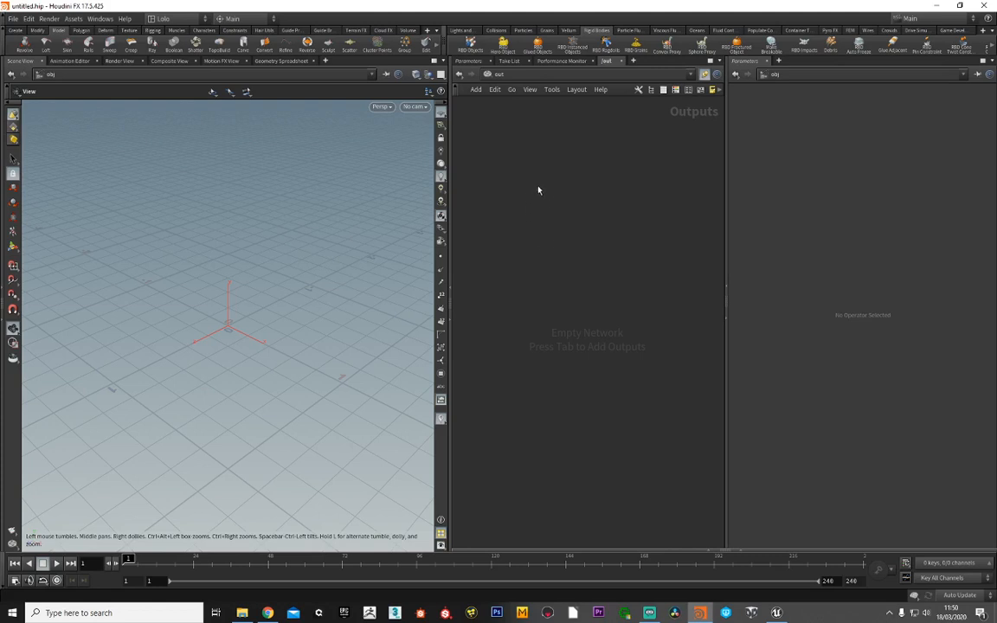
- Go to the object-level network and add a Geometry node
click(497, 75)
click(505, 119)
key(Tab)
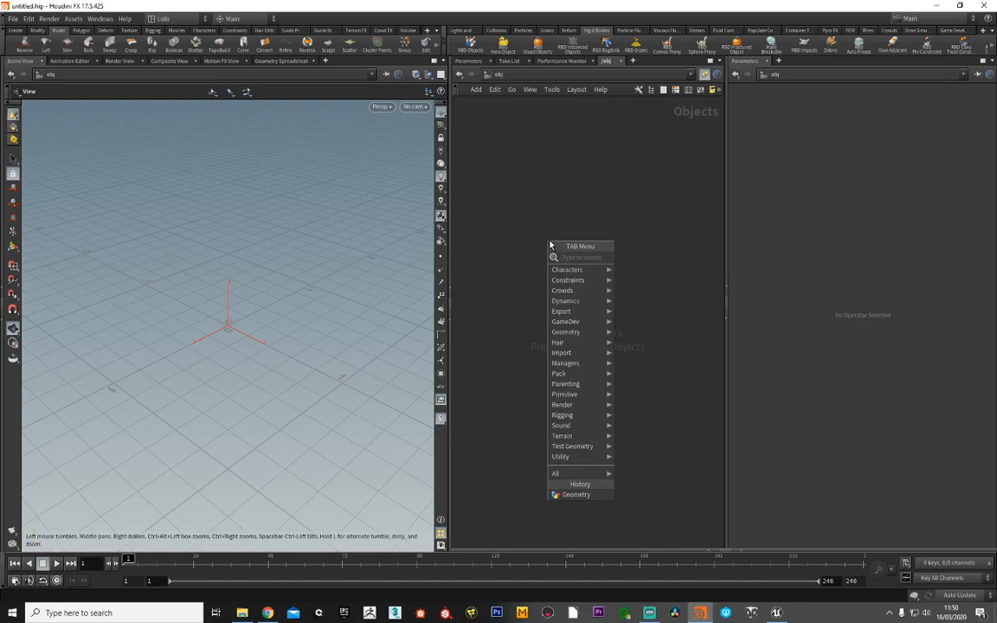
text(geo)
key(Return)
click(550, 242)
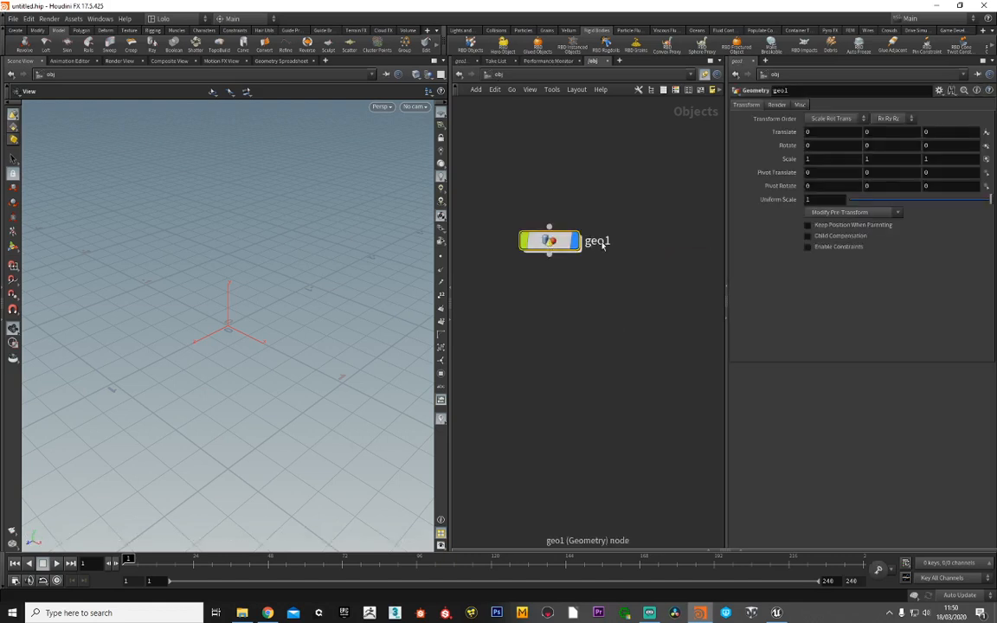
- Rename the new geometry node to Soft_Body_Sim
double_click(599, 240)
text(Soft)
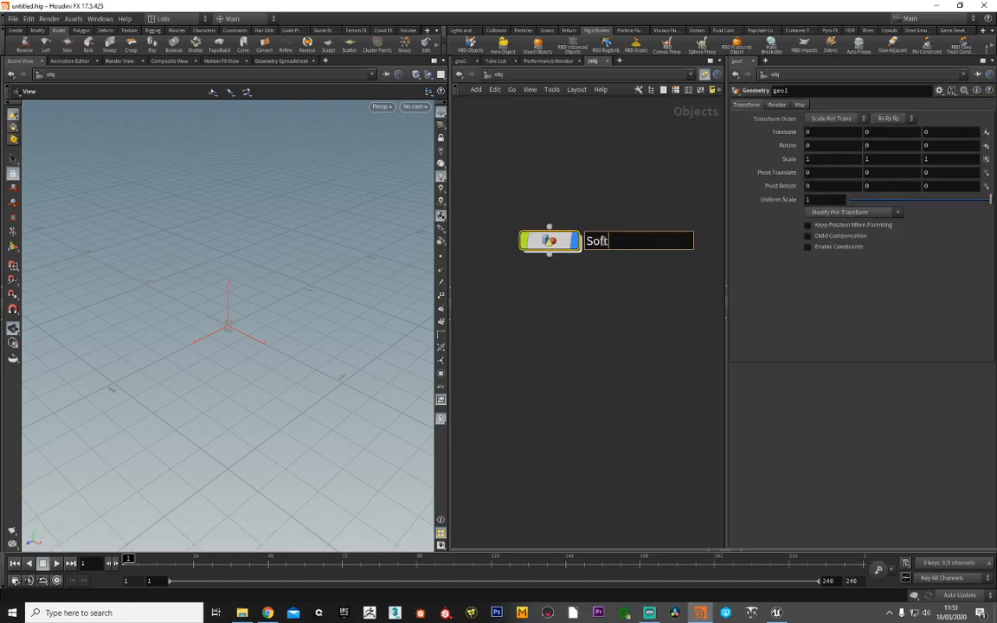
text(_Body_Sim)
key(Return)
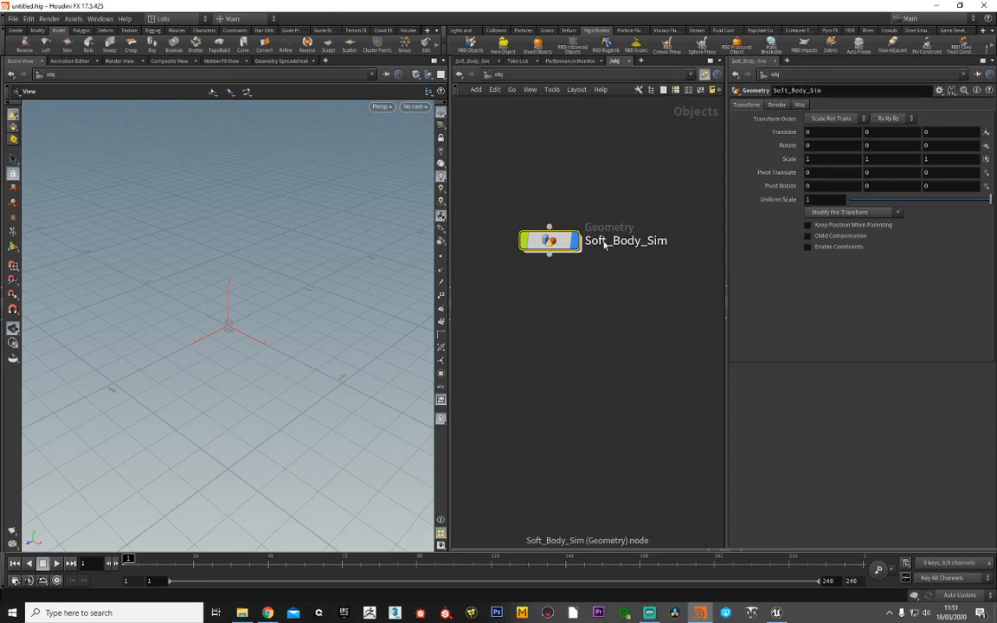
- Go inside the Soft_Body_Sim node and add a Grid node
double_click(558, 240)
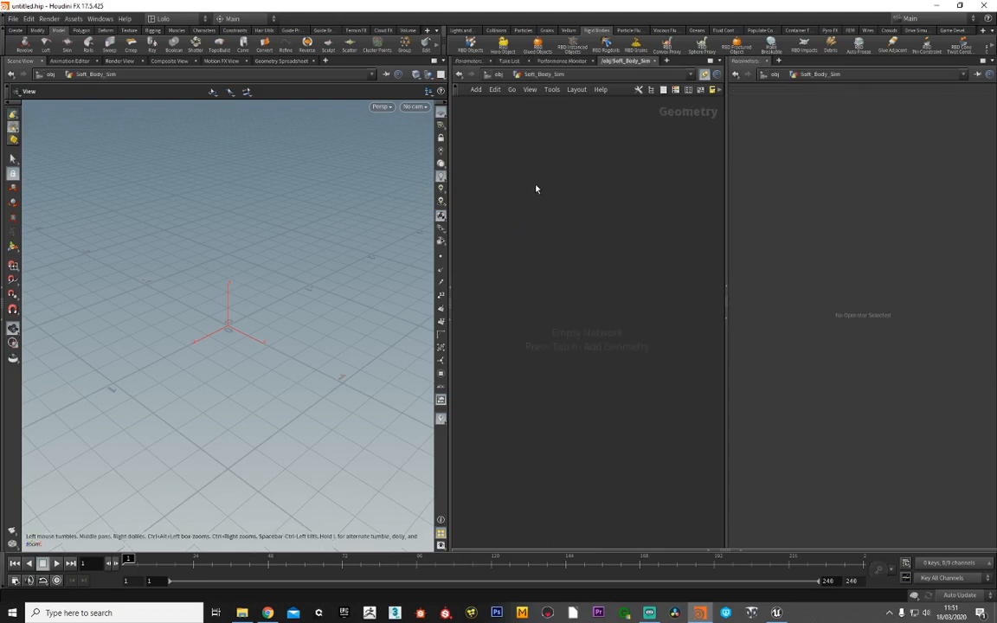
key(Tab)
text(grid)
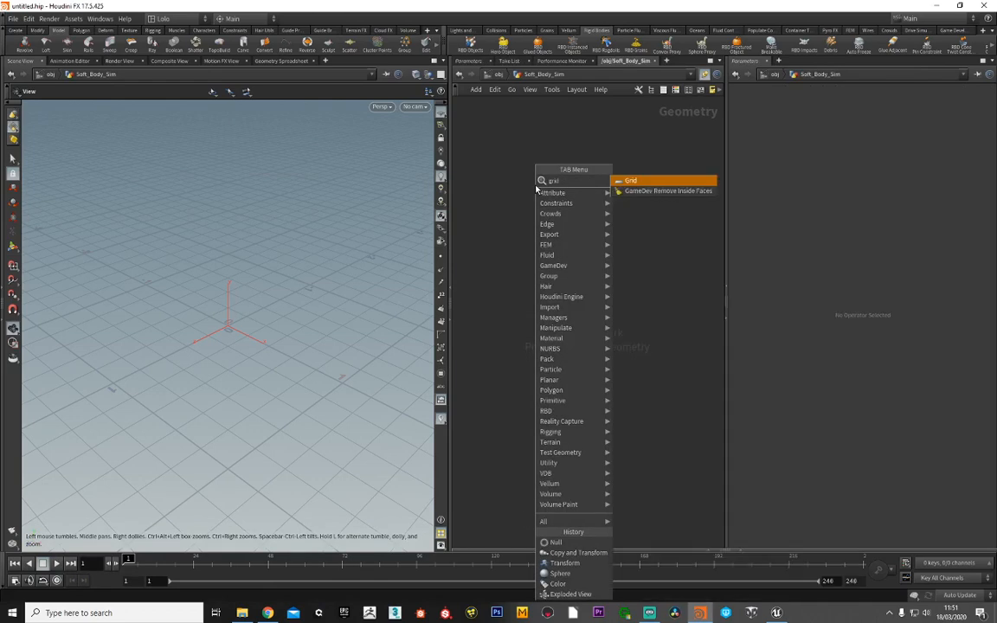
key(Return)
click(537, 187)
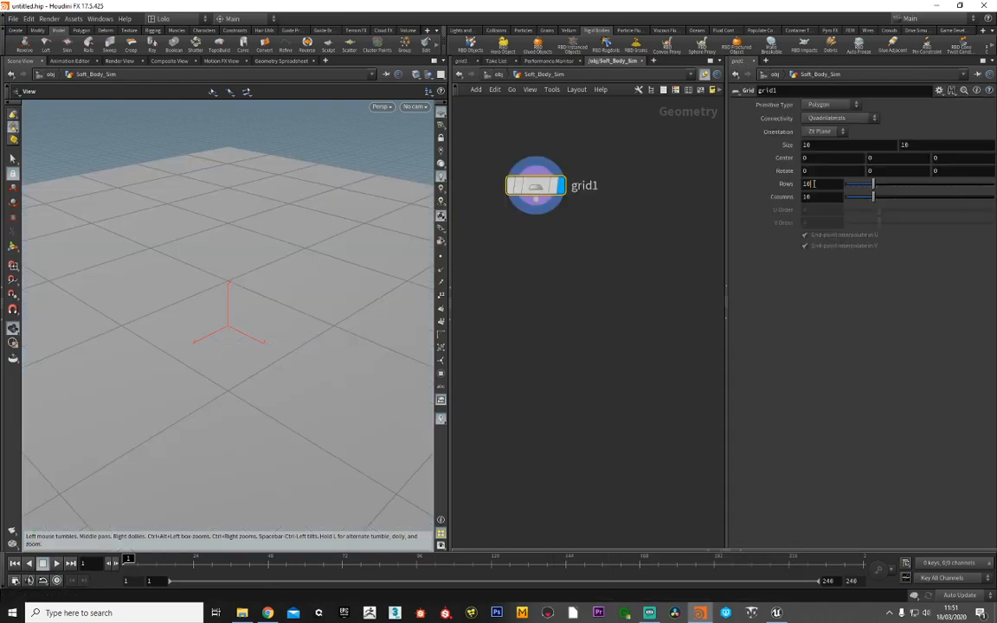
- Set the grid's rows and columns to 40 each
text(40)
key(Tab)
text(40)
key(Tab)
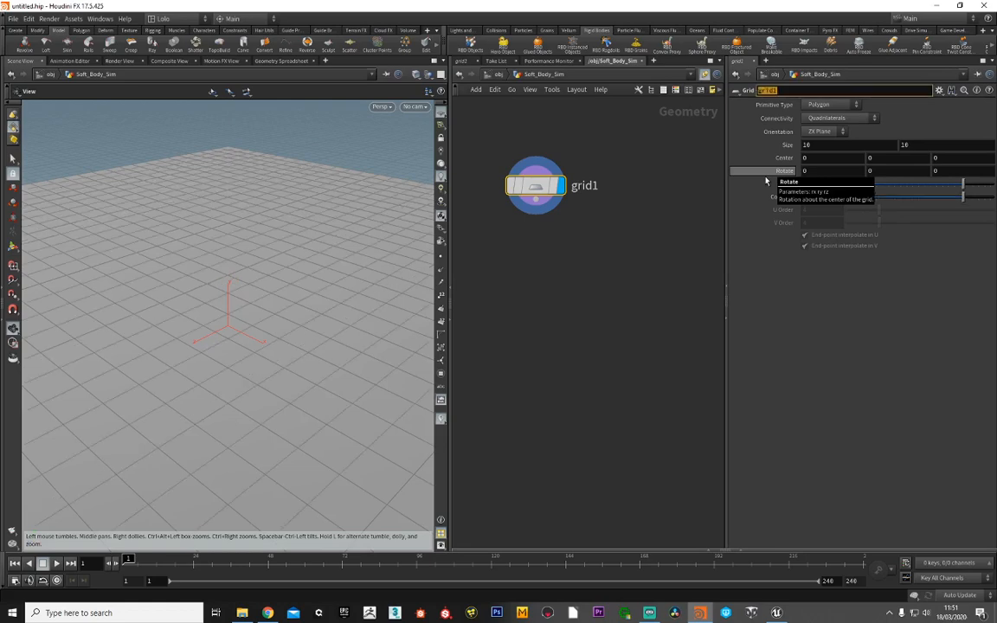
scroll(261, 314, down, 3)
scroll(261, 314, down, 5)
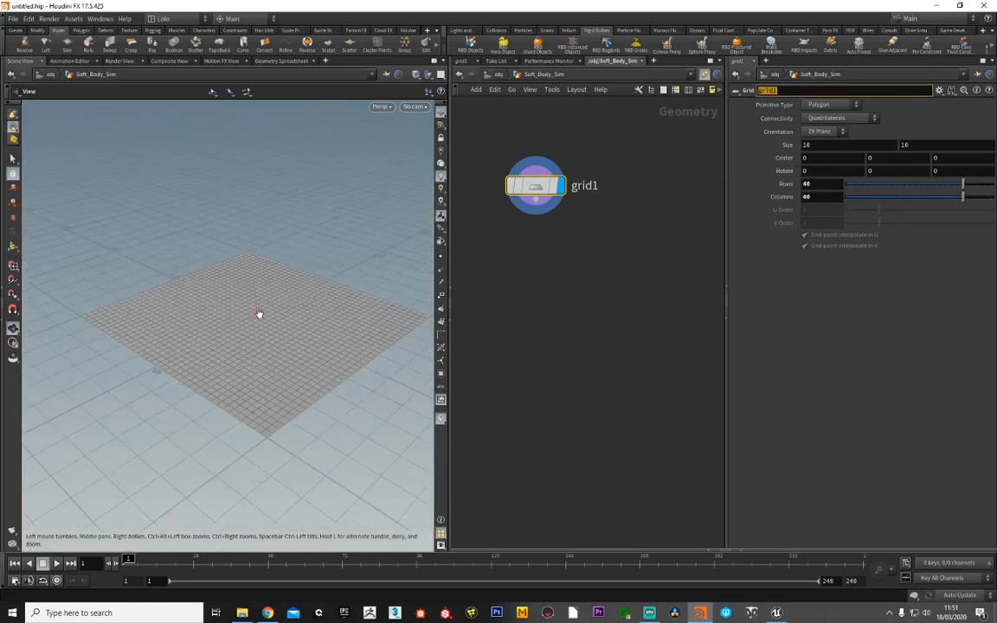
drag(260, 271, 237, 253)
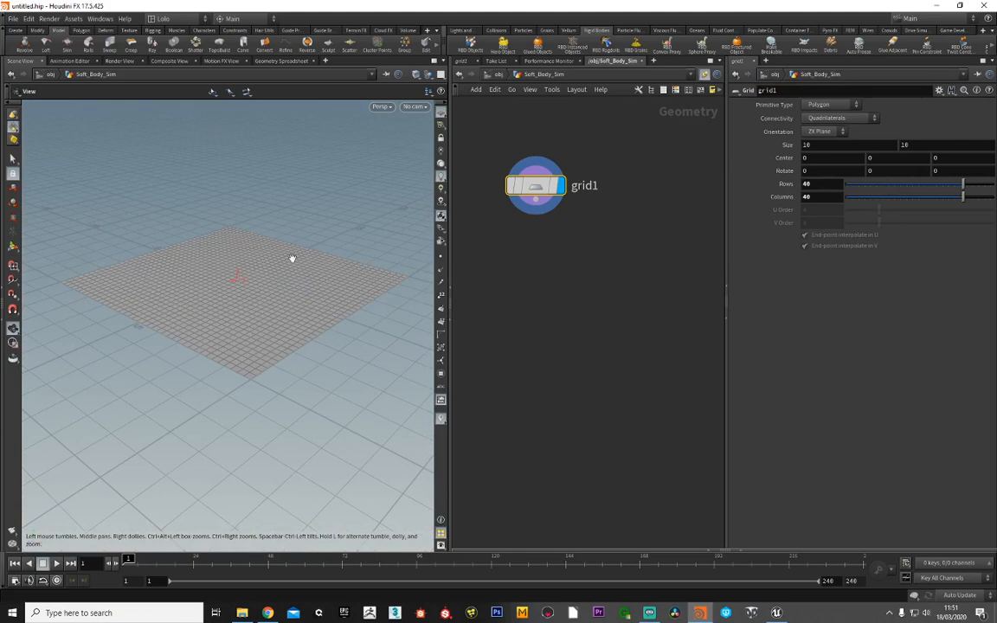
drag(349, 312, 227, 323)
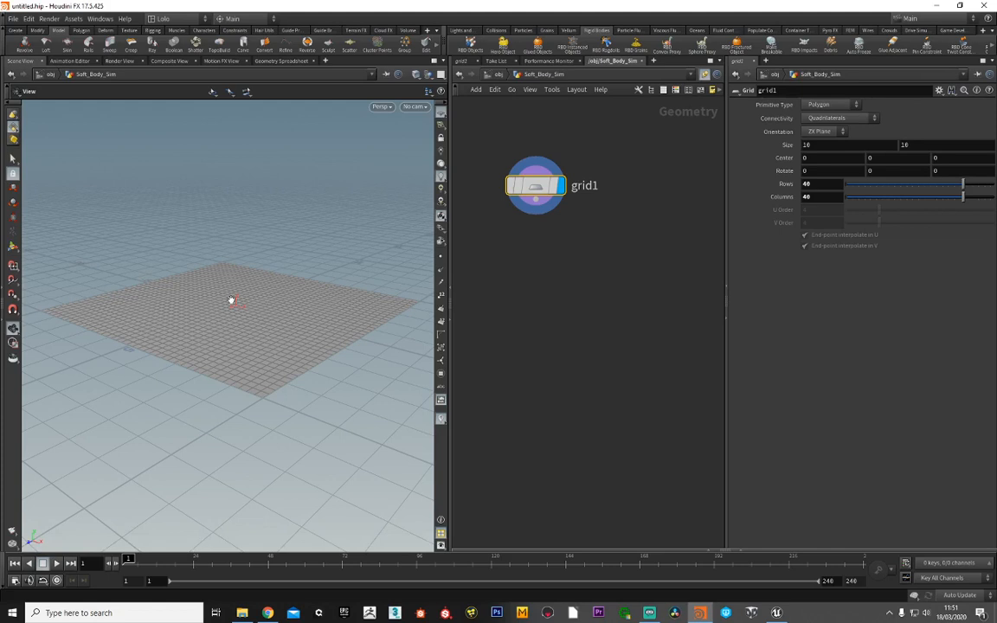
drag(231, 299, 238, 314)
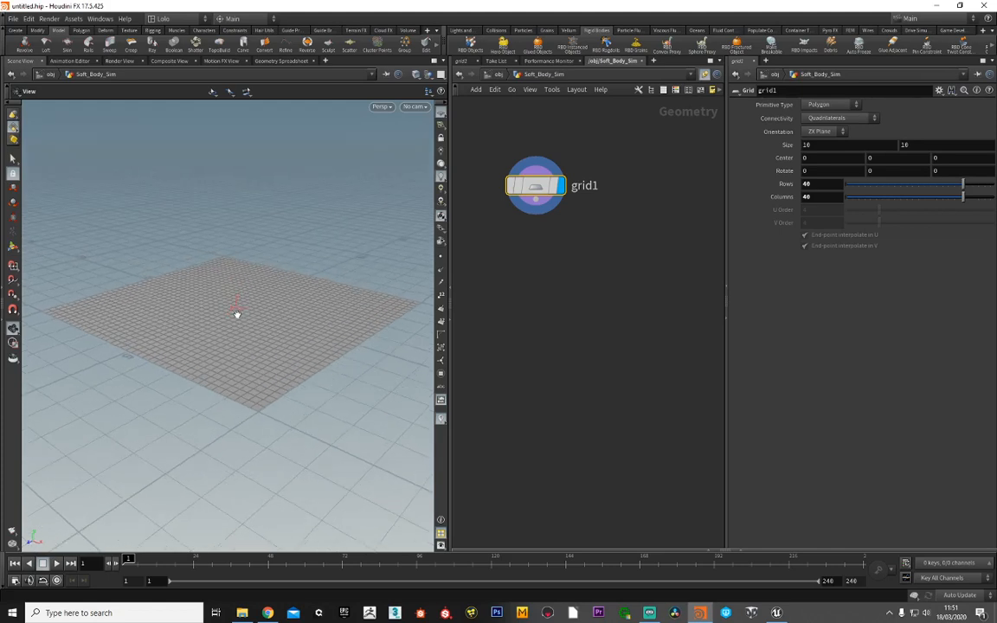
- Add a DOP Network node and place it below the grid node
drag(536, 194, 536, 189)
mouse_move(538, 186)
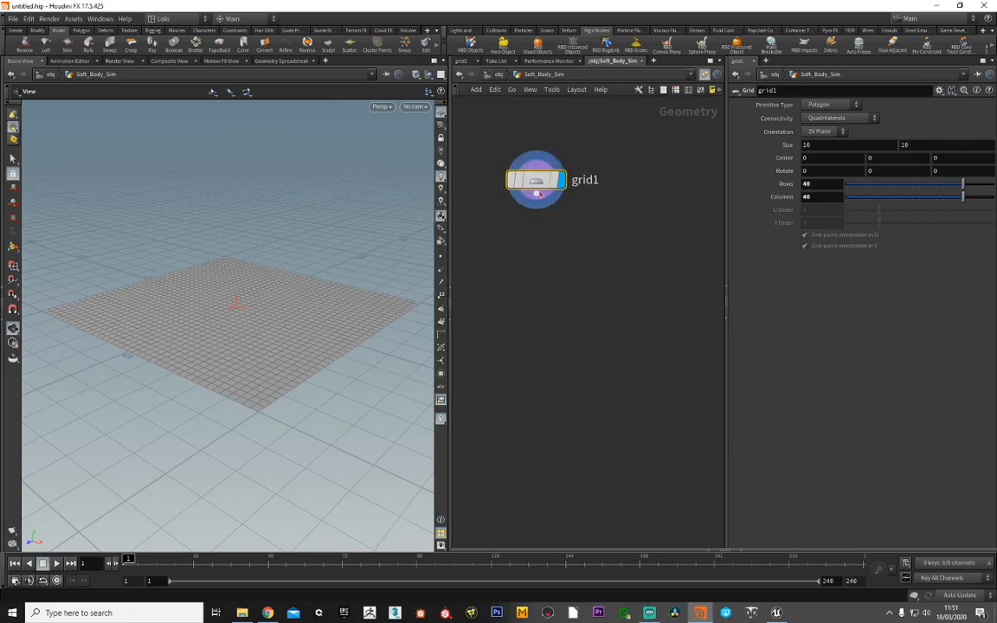
key(Tab)
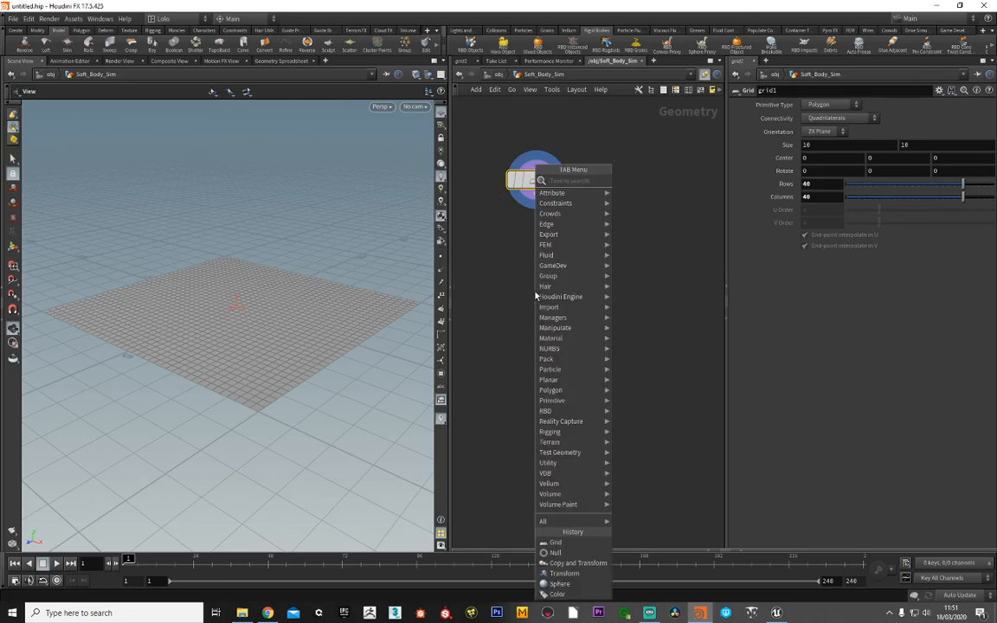
text(dop)
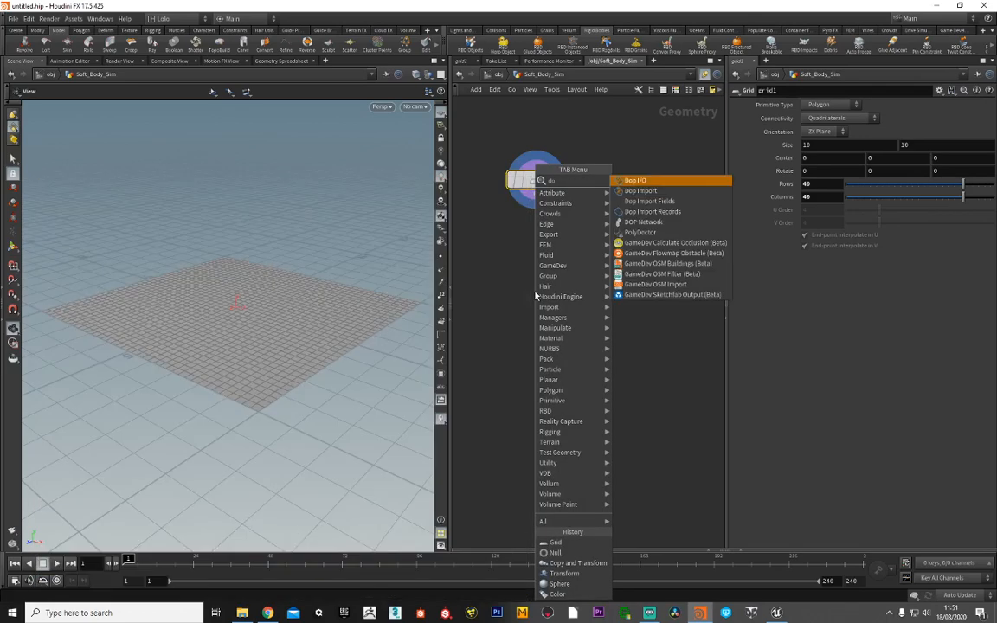
key(Down)
key(Down)
key(Down)
key(Down)
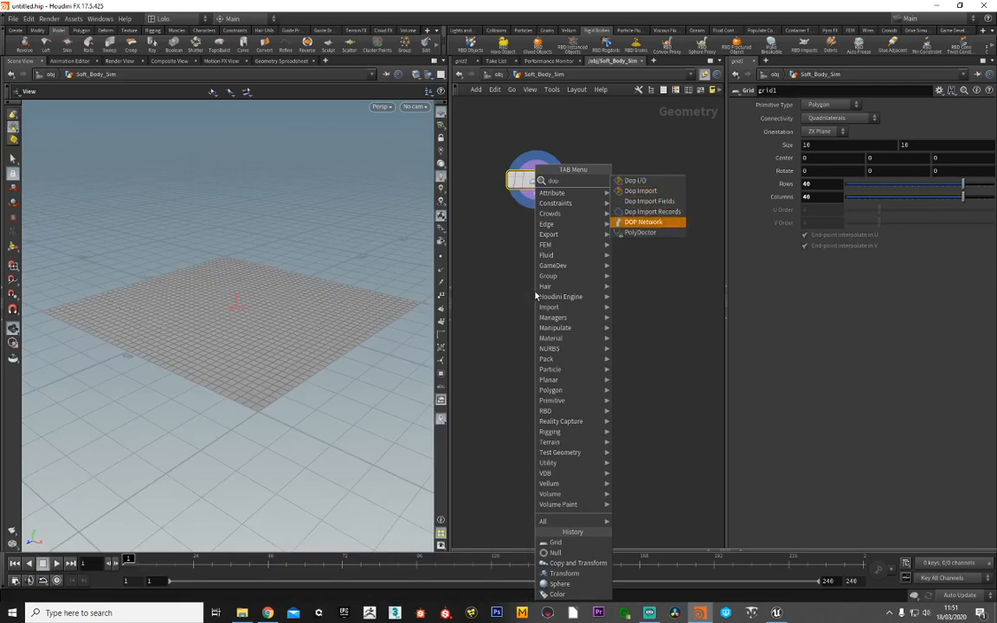
key(Return)
click(536, 293)
drag(537, 294, 536, 285)
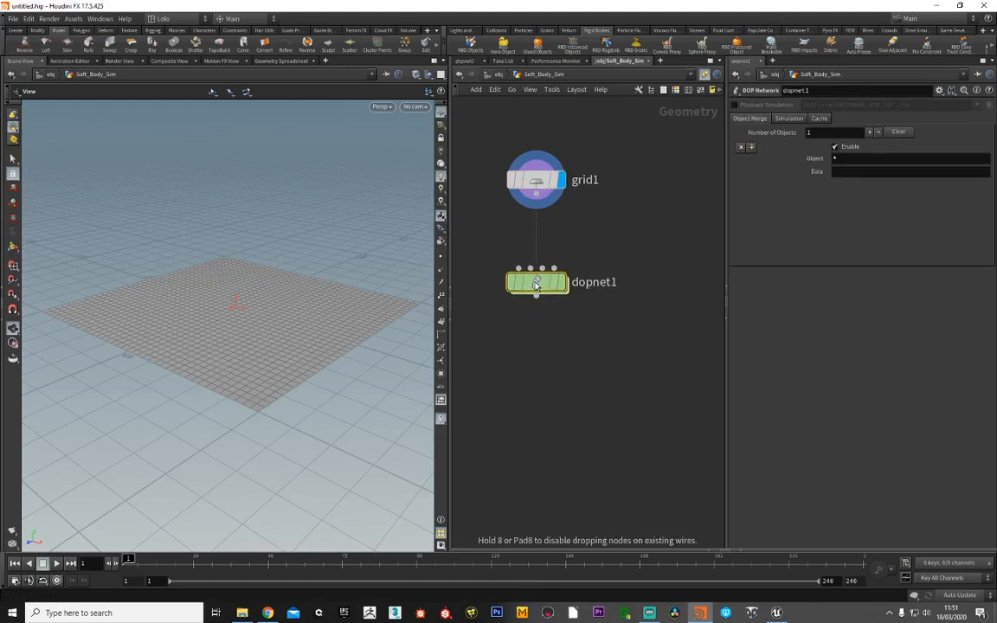
click(496, 30)
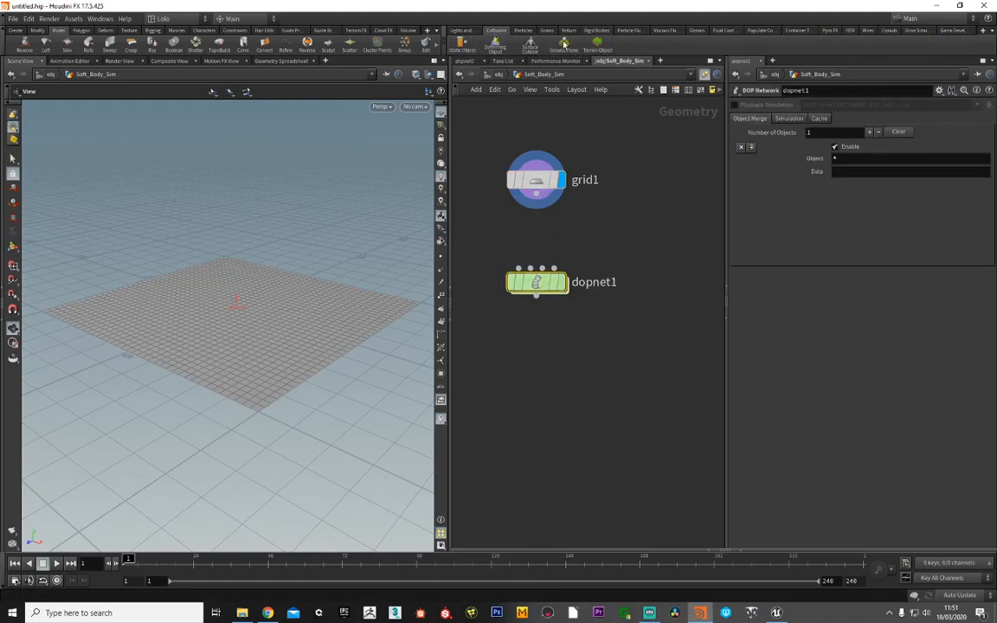
click(490, 77)
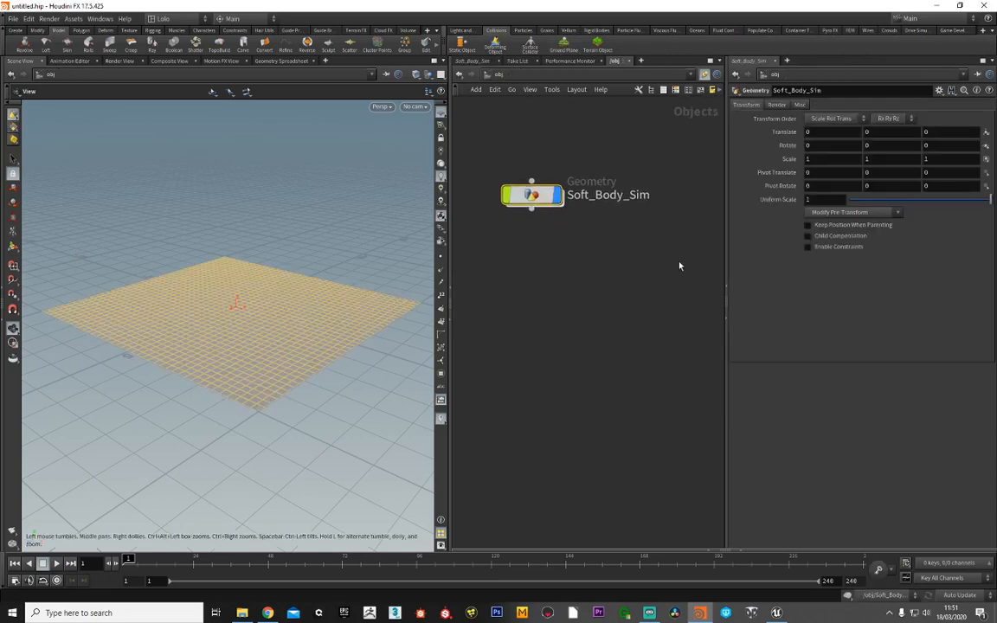
double_click(533, 194)
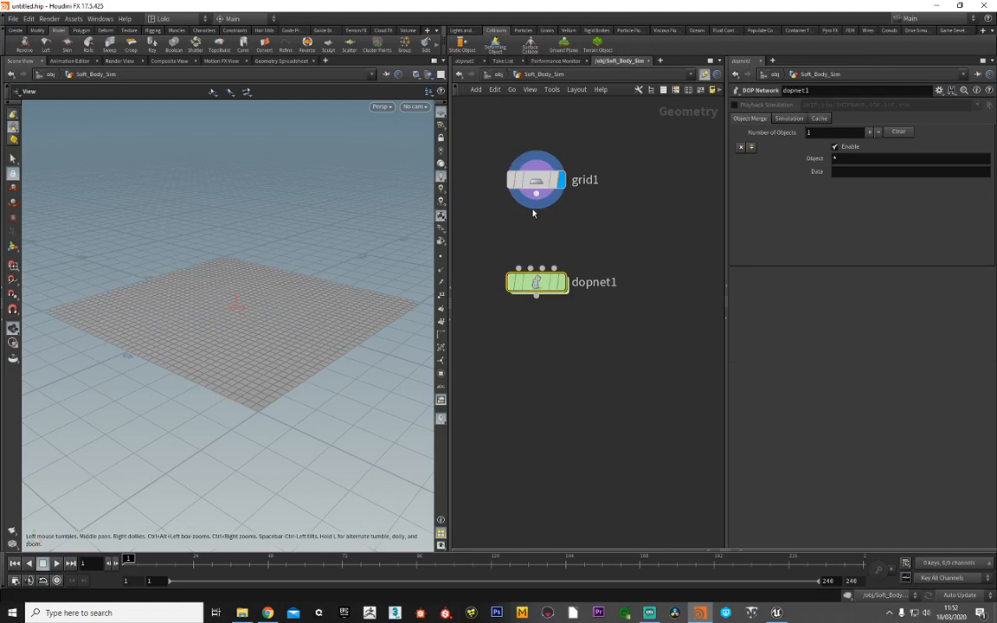
- Go inside the DOP network and add a Ripple Object node above the output node
double_click(535, 283)
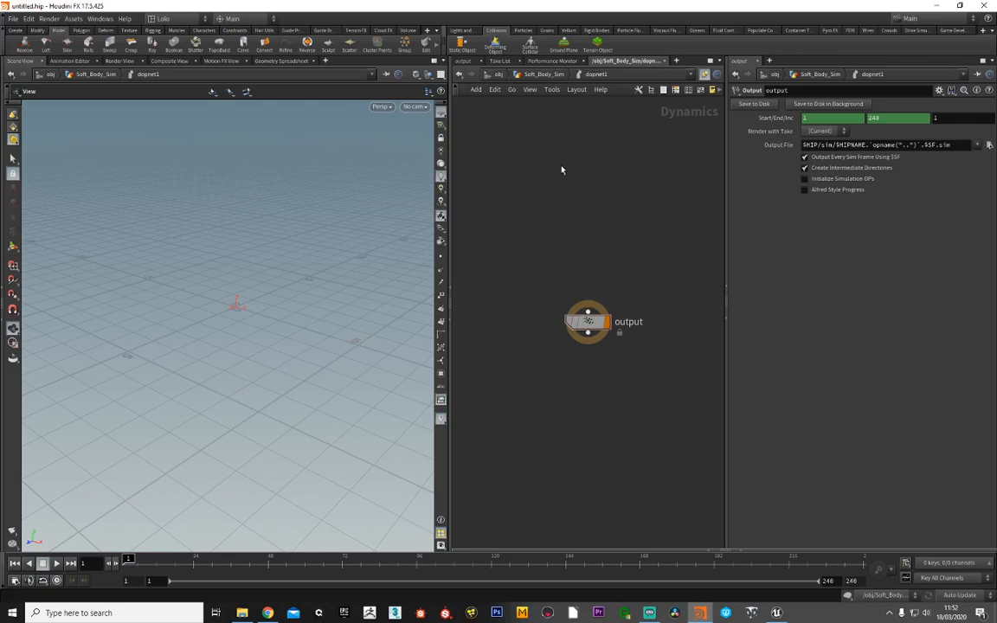
key(Tab)
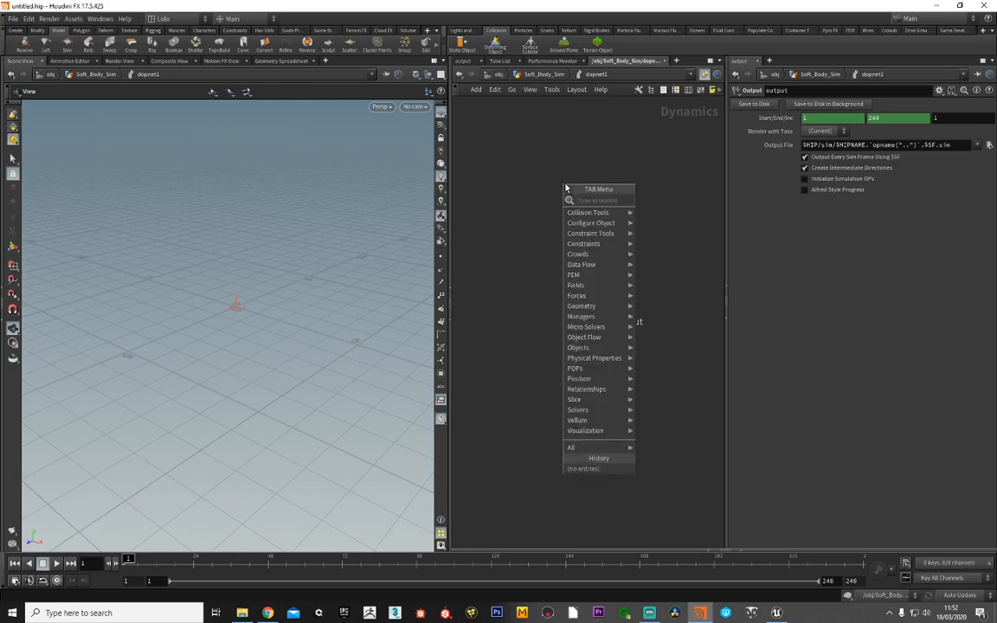
text(rippl)
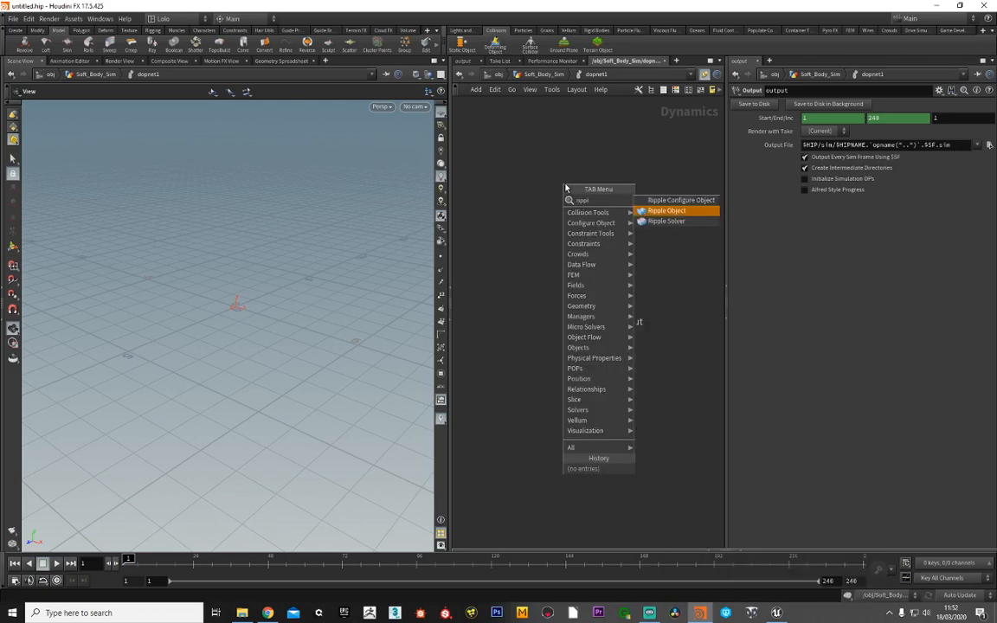
key(Return)
click(587, 168)
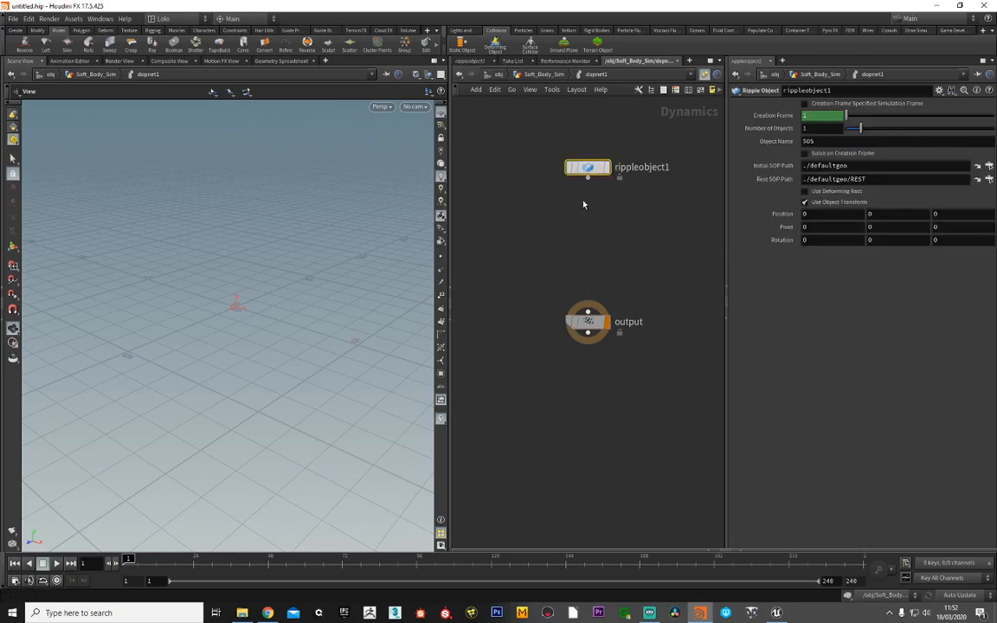
- Add a Ripple Solver node and wire the ripple object through it into the output node
key(Tab)
text(ripple)
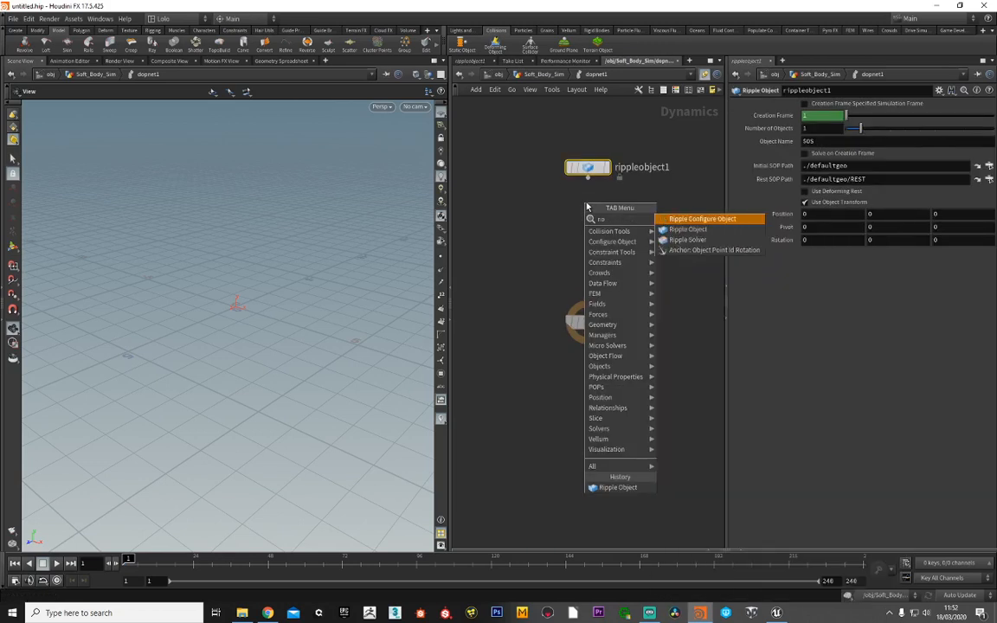
key(Down)
key(Down)
key(Return)
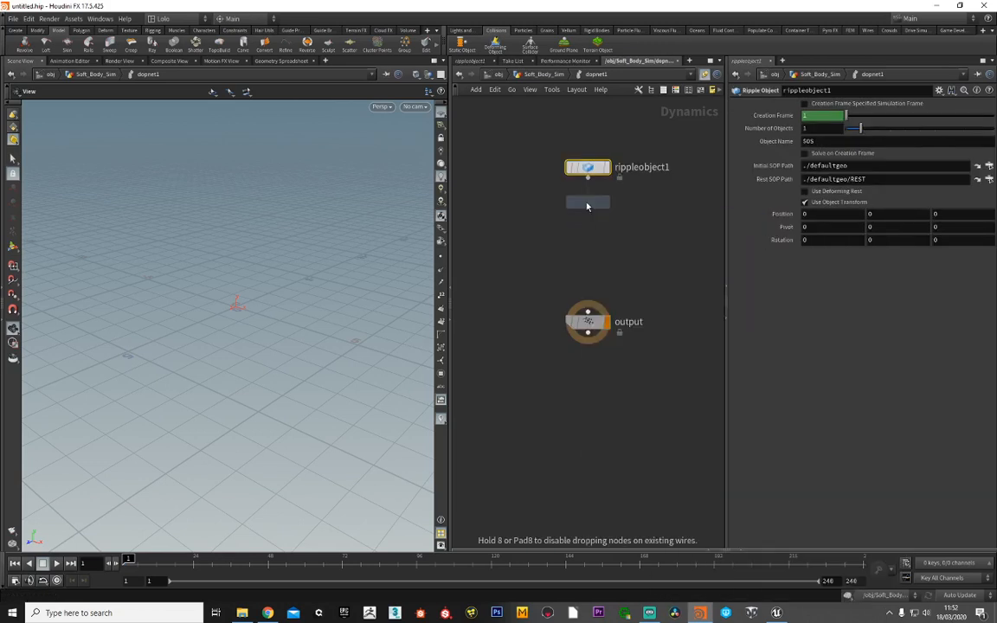
click(589, 228)
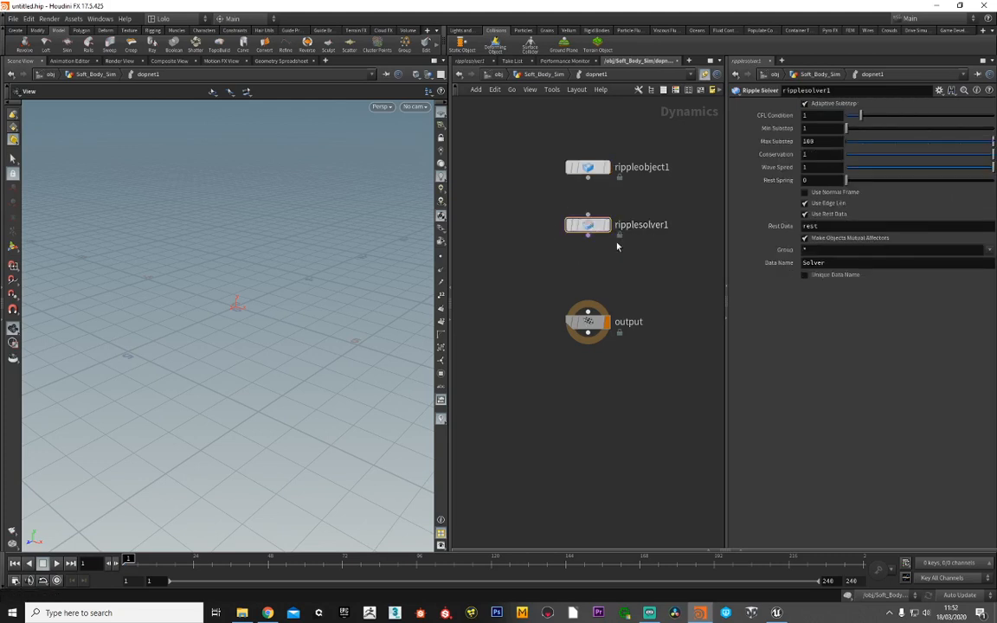
drag(588, 178, 587, 311)
middle_drag(636, 262, 614, 300)
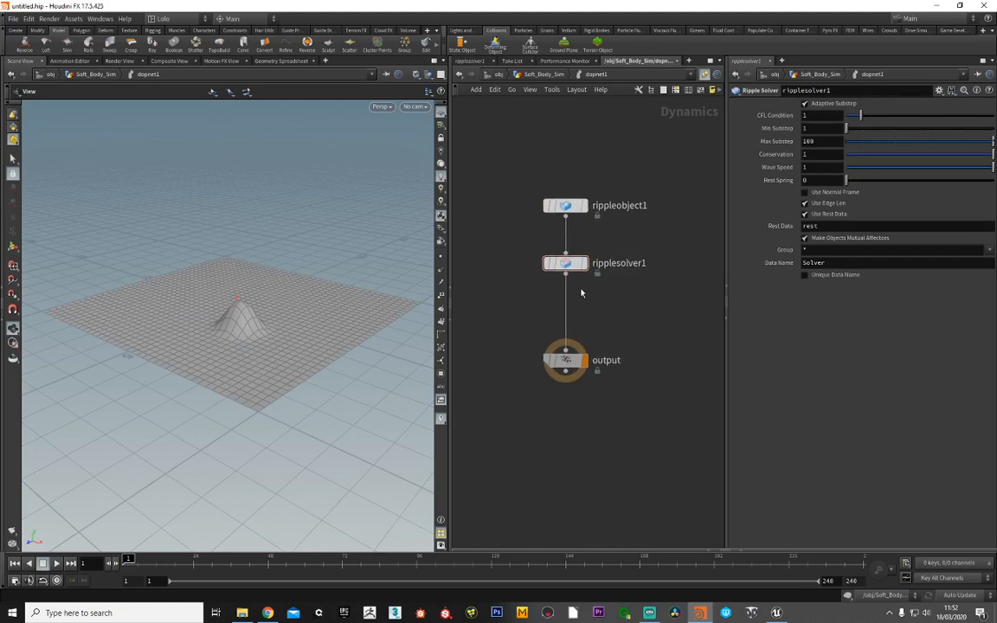
- Examine the ripple object's initial and rest geometry path settings and its default geometry in the viewport
click(580, 265)
click(565, 206)
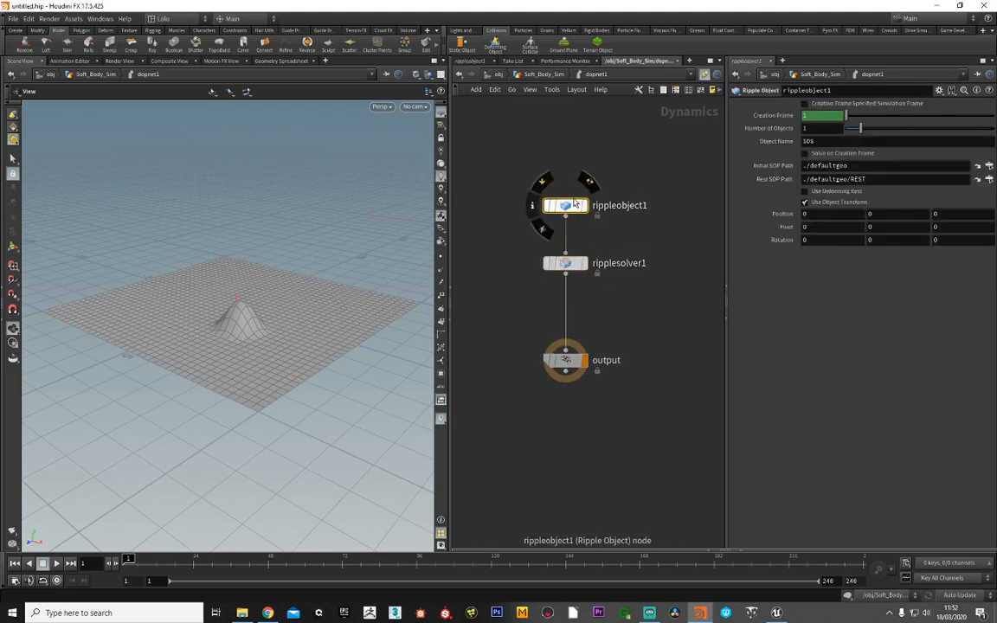
middle_drag(582, 161, 566, 161)
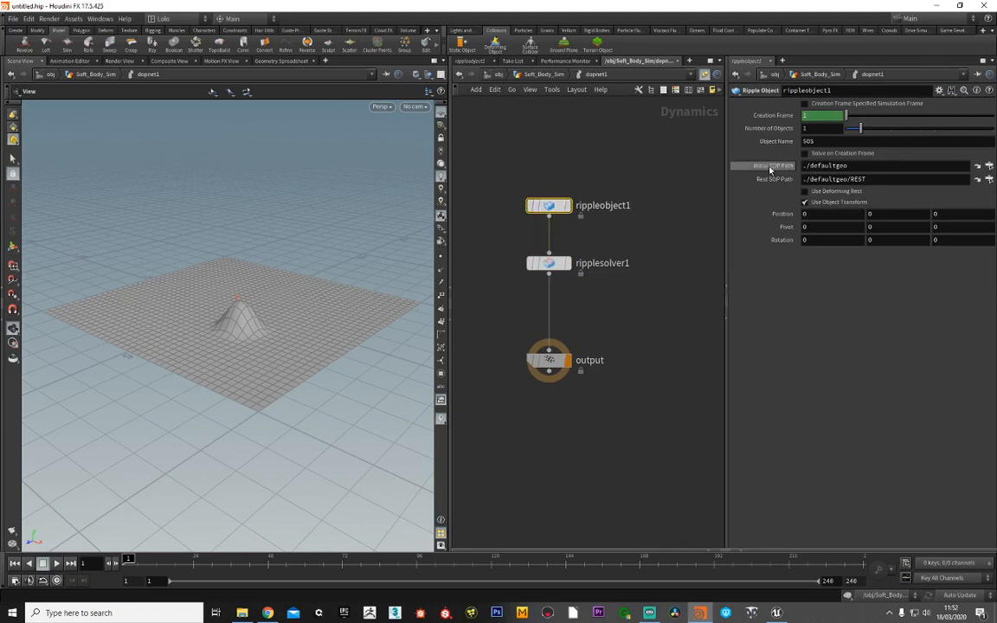
mouse_move(780, 168)
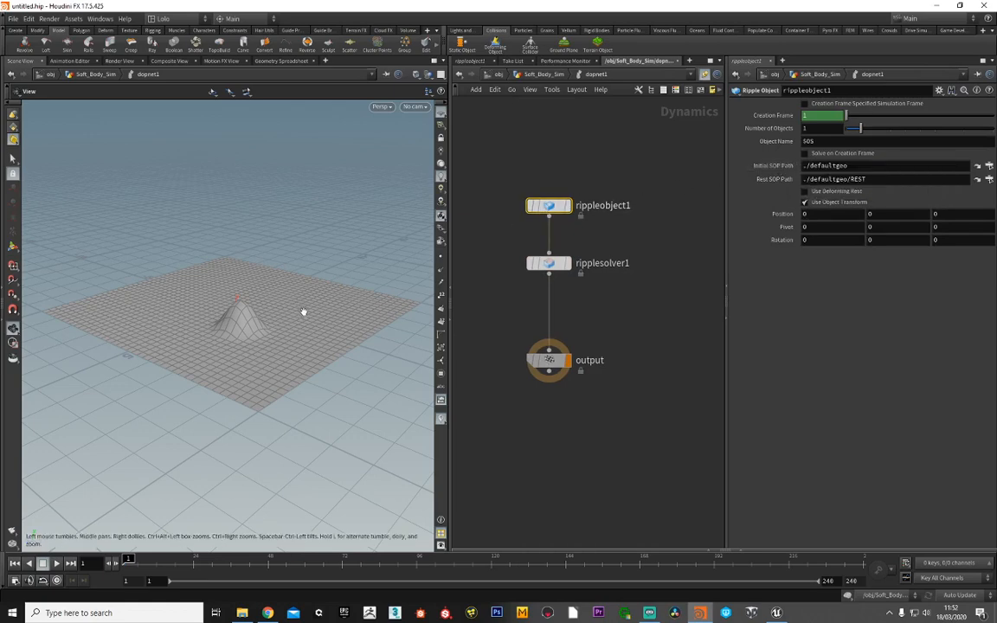
drag(193, 312, 182, 285)
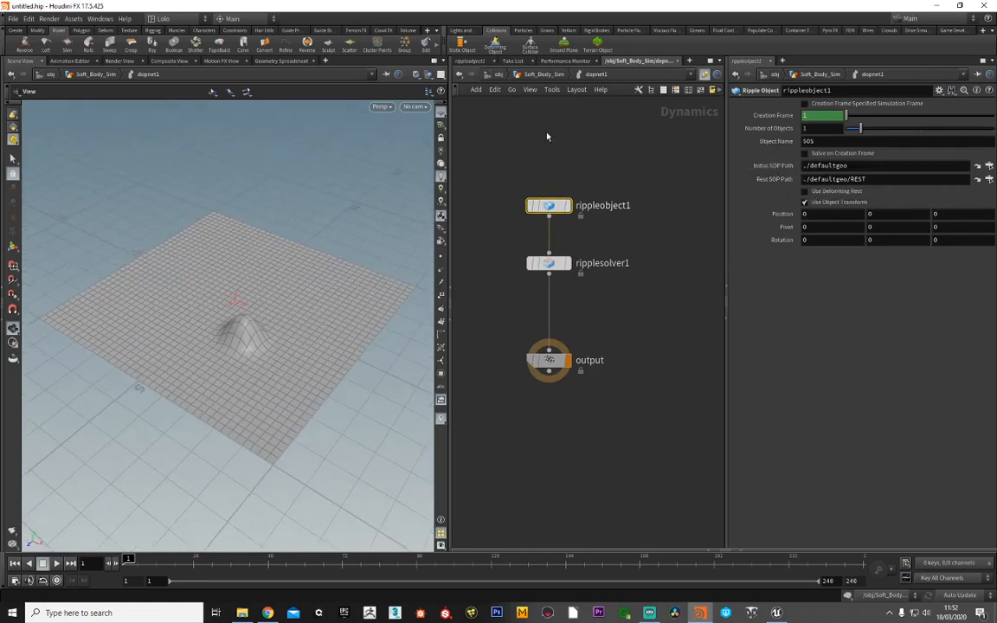
- Return to the Soft_Body_Sim geometry level, add a Bend node below the grid, and display its result
click(544, 74)
click(536, 180)
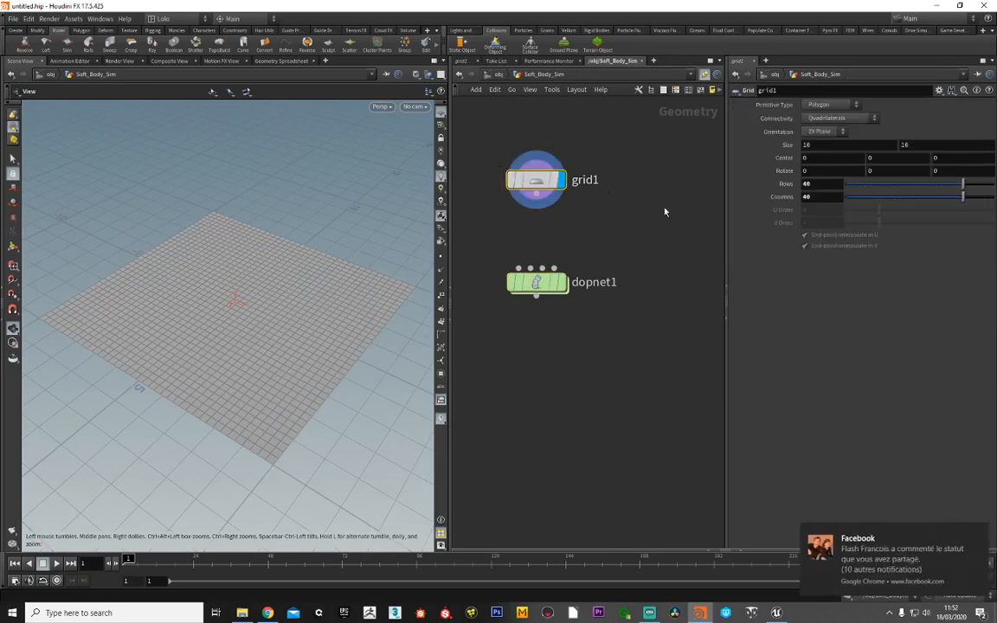
middle_drag(573, 215, 605, 276)
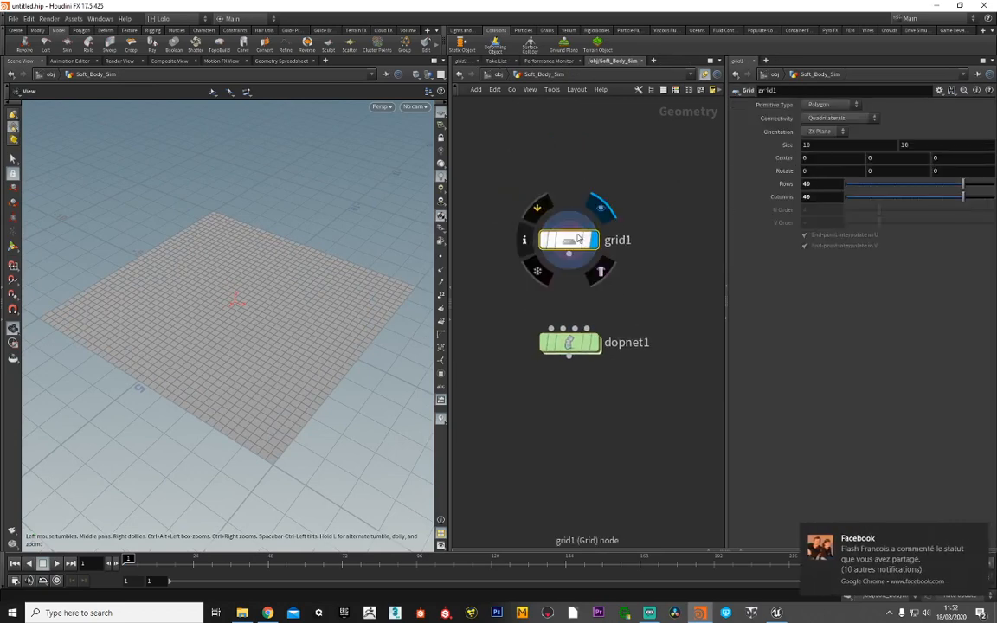
drag(567, 230, 571, 194)
key(Tab)
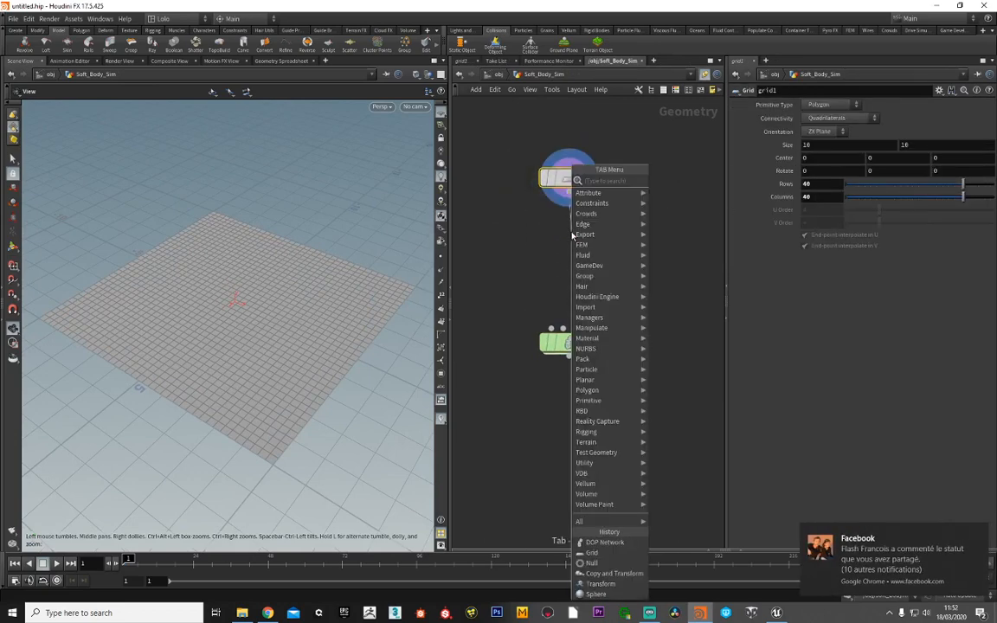
text(bend)
key(Return)
click(571, 235)
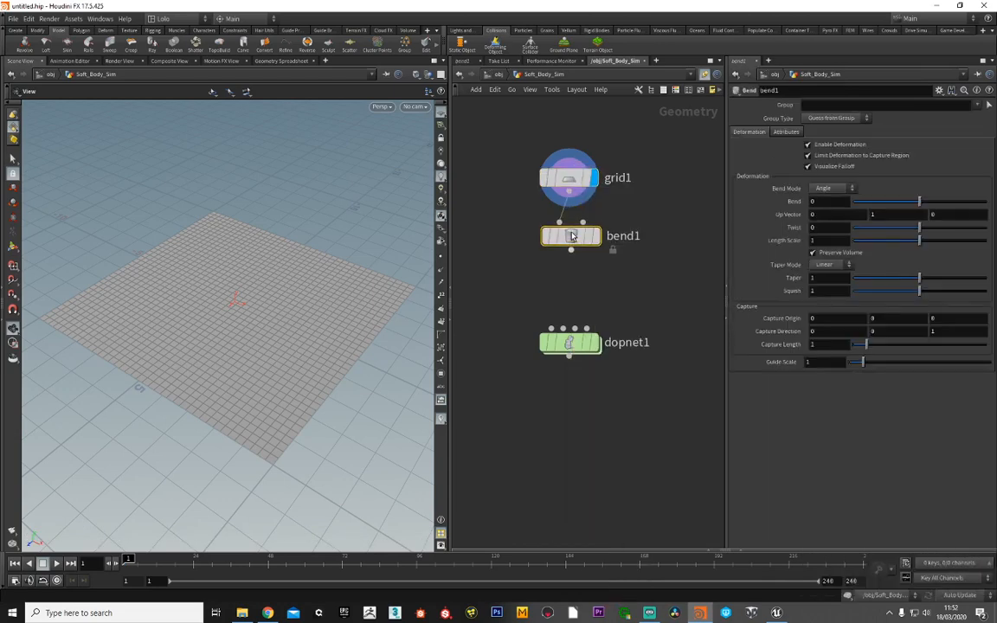
click(594, 236)
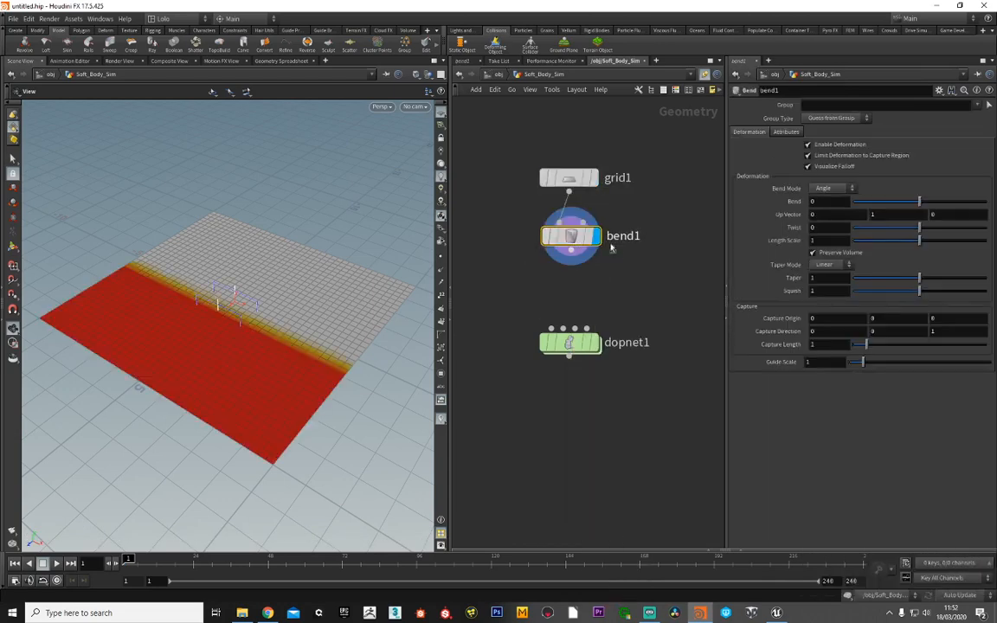
- Set the bend to -12, length scale 0.984, capture length 3.55 and capture origin -0.3, 0, -2.2
mouse_move(259, 280)
alt+mouse_down()
mouse_move(246, 276)
mouse_move(260, 295)
alt+mouse_up()
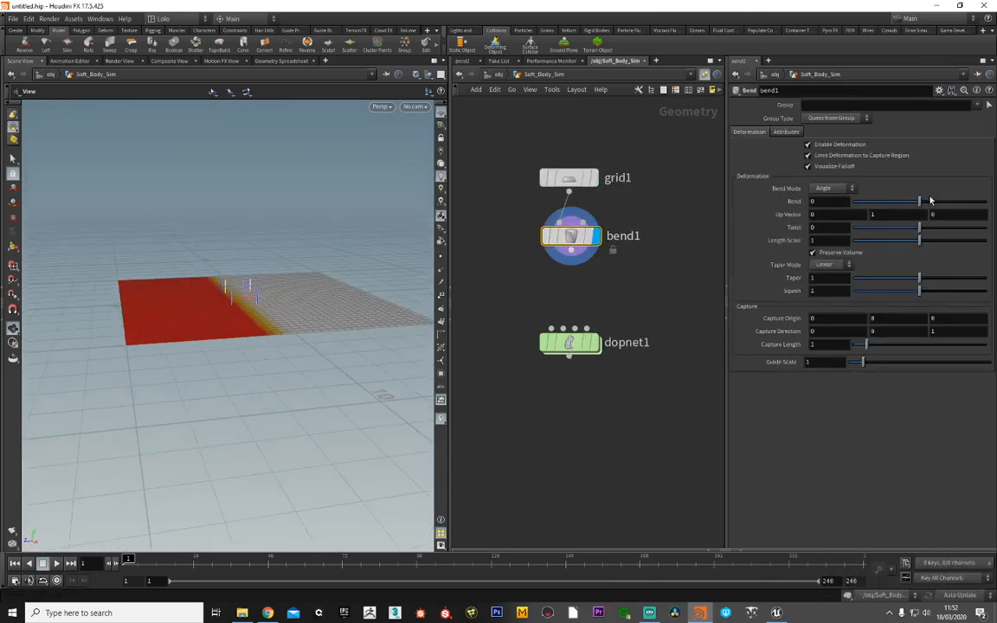
mouse_move(919, 201)
mouse_down()
mouse_move(933, 205)
mouse_move(910, 201)
mouse_up()
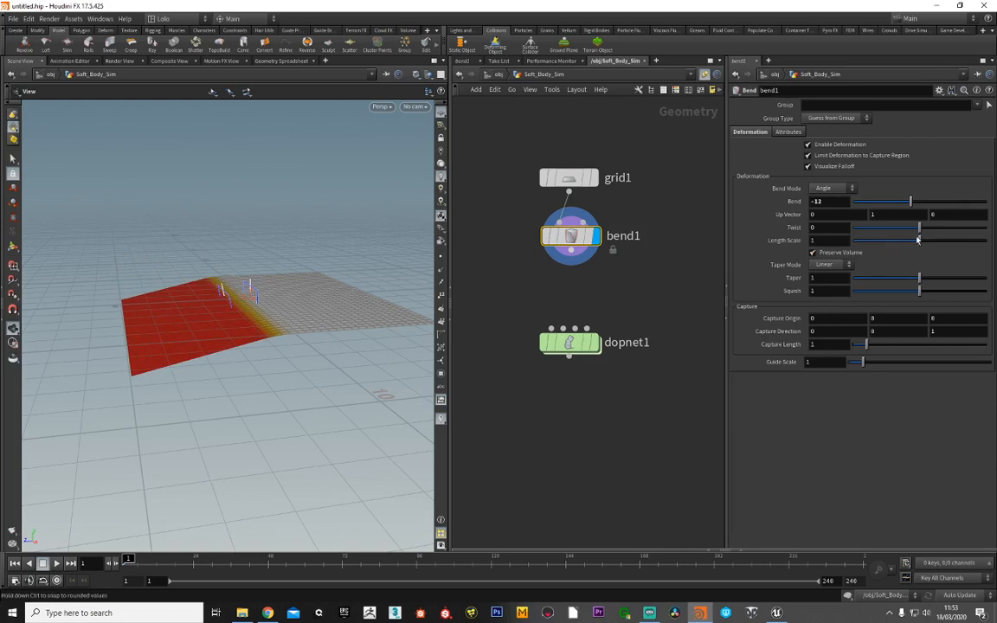
mouse_move(919, 240)
mouse_down()
mouse_move(901, 245)
mouse_move(919, 245)
mouse_up()
drag(865, 344, 901, 345)
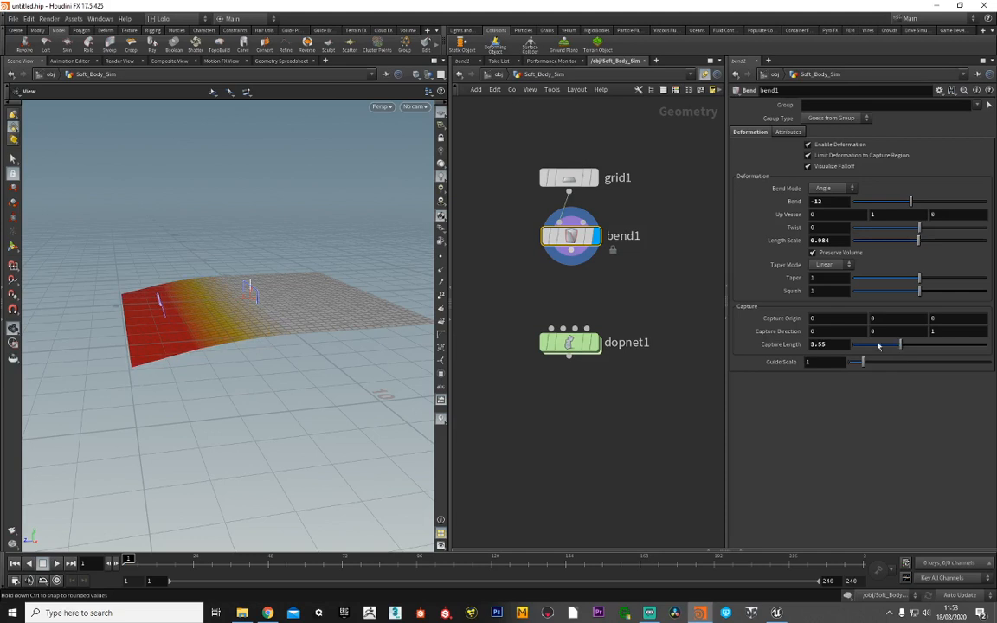
middle_drag(839, 318, 818, 317)
middle_drag(945, 318, 839, 318)
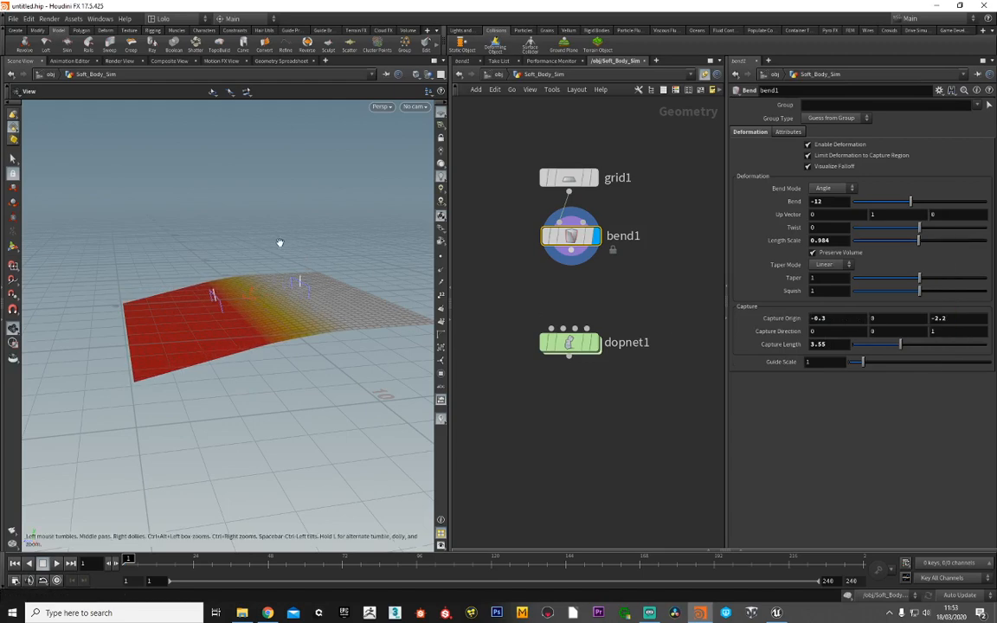
drag(294, 255, 381, 275)
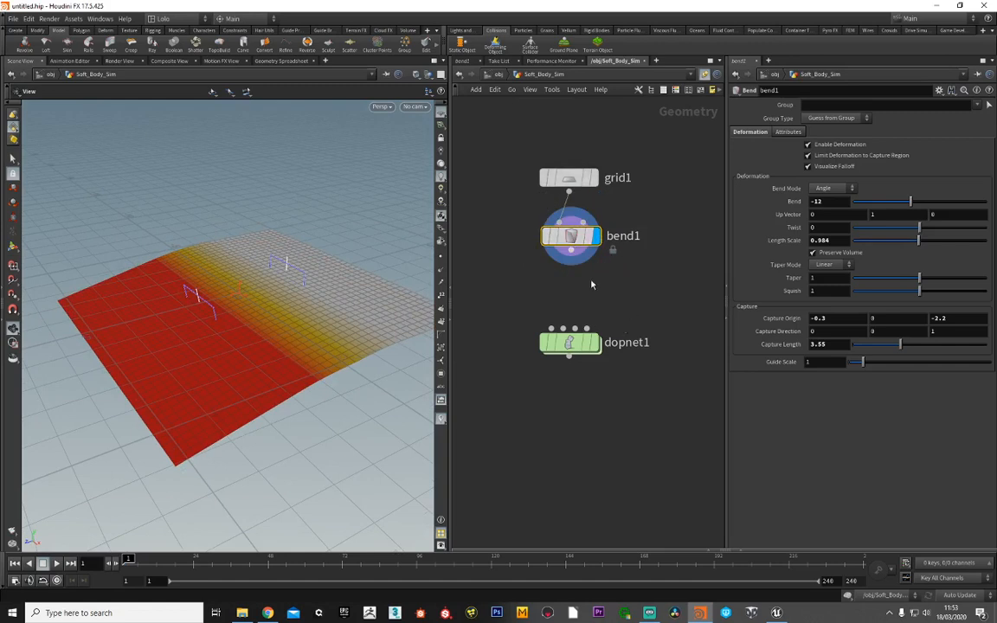
- Make room above the DOP network, add a Null node after the bend and name it REST
drag(570, 349, 568, 391)
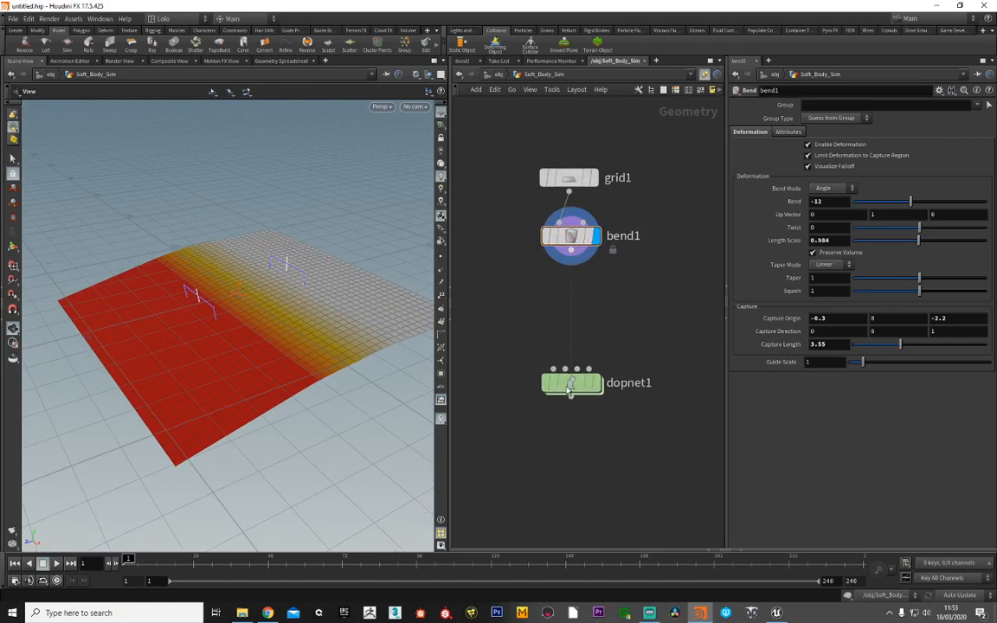
click(570, 261)
key(Tab)
text(null)
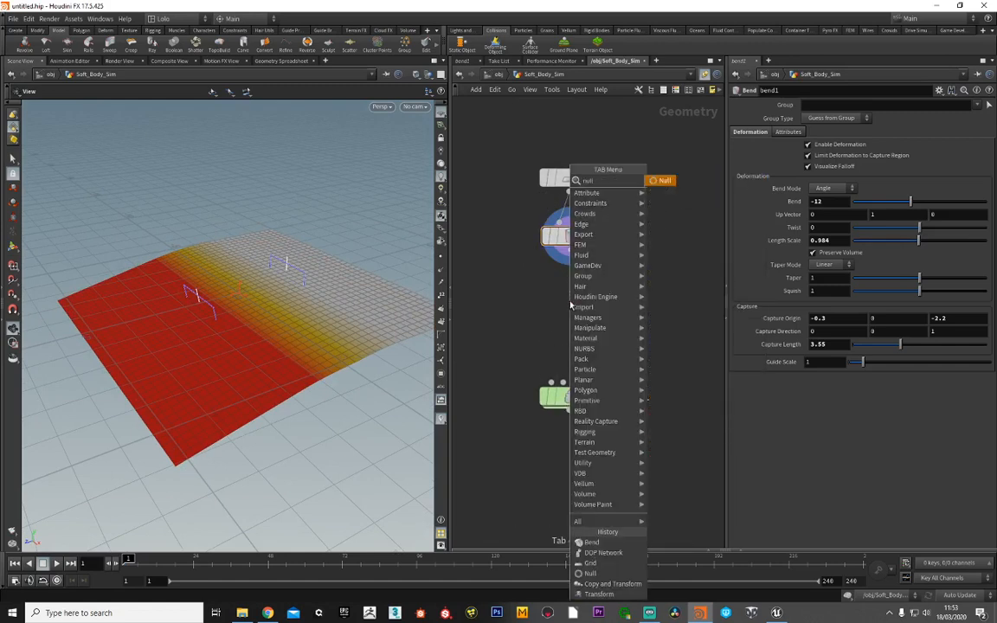
key(Return)
double_click(610, 301)
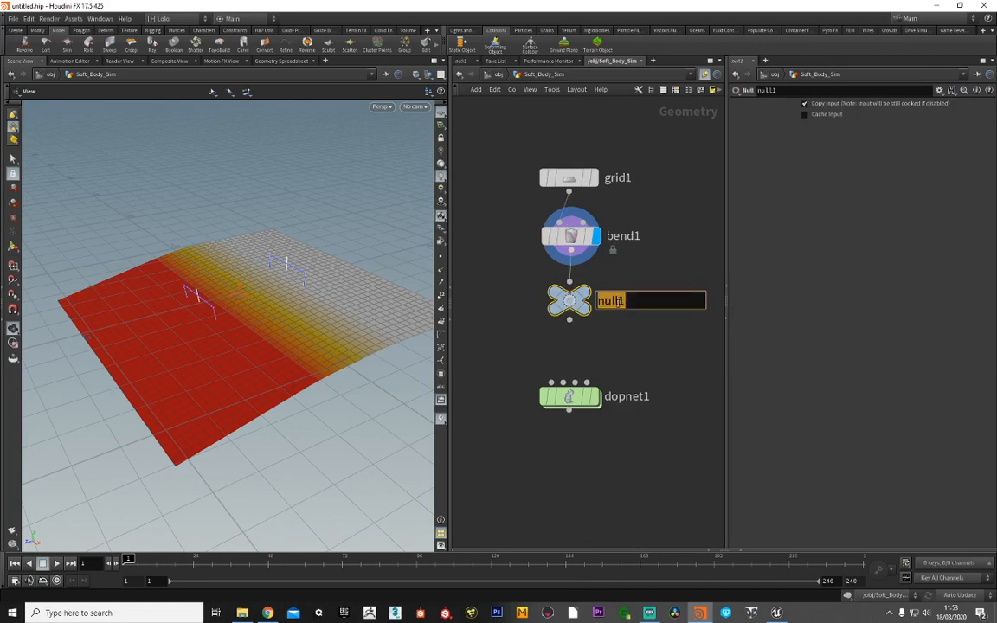
text(REST)
key(Return)
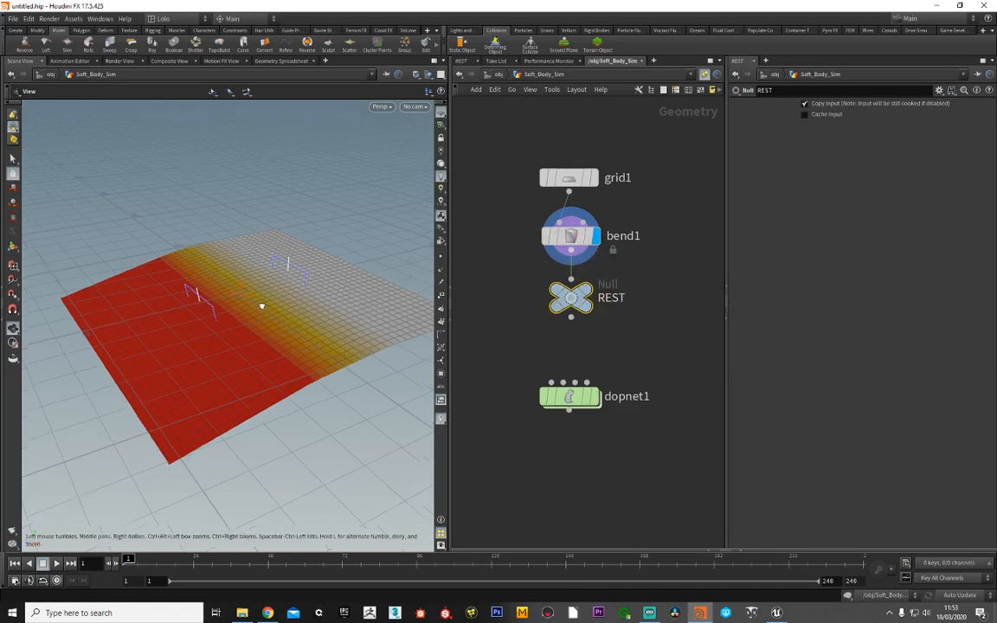
- Turn off the viewport visualizers so the bend's red and yellow falloff colours are hidden
mouse_move(263, 304)
mouse_down()
mouse_move(226, 286)
mouse_move(251, 283)
mouse_move(288, 347)
mouse_move(234, 315)
mouse_move(251, 304)
mouse_up()
click(568, 235)
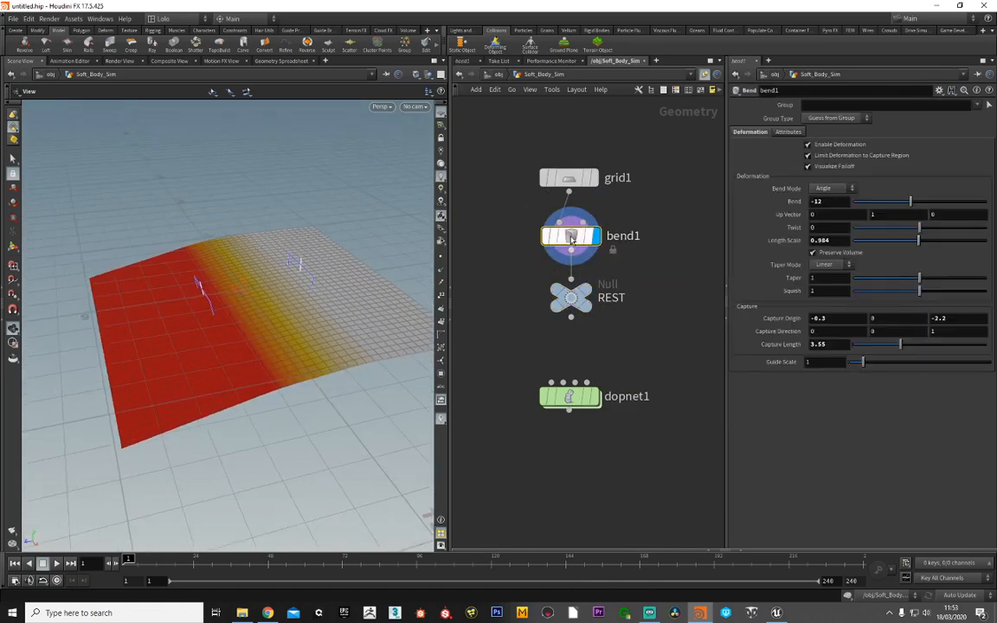
click(441, 419)
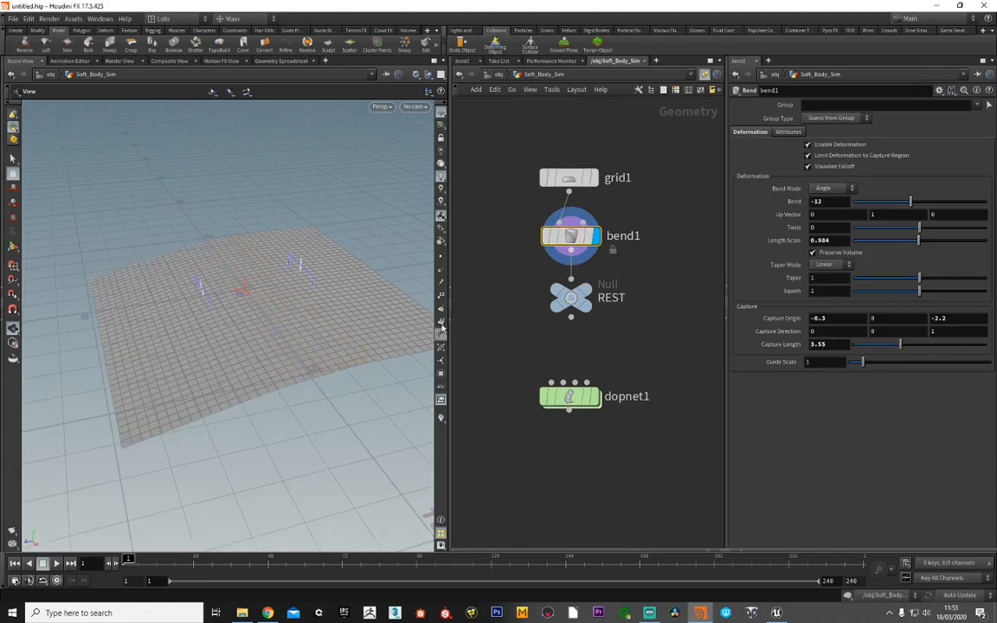
click(441, 421)
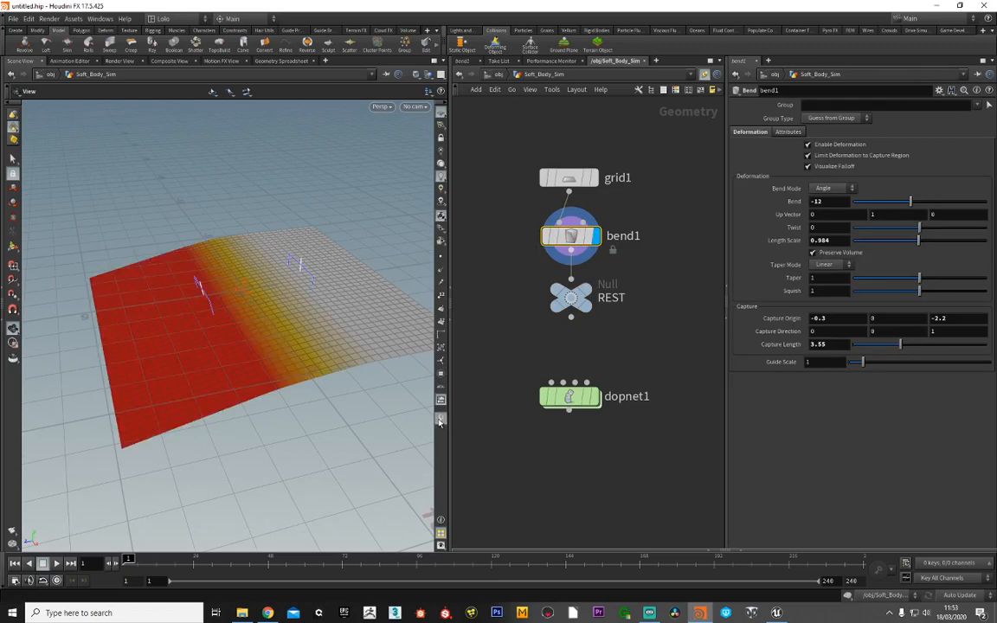
click(440, 421)
click(440, 422)
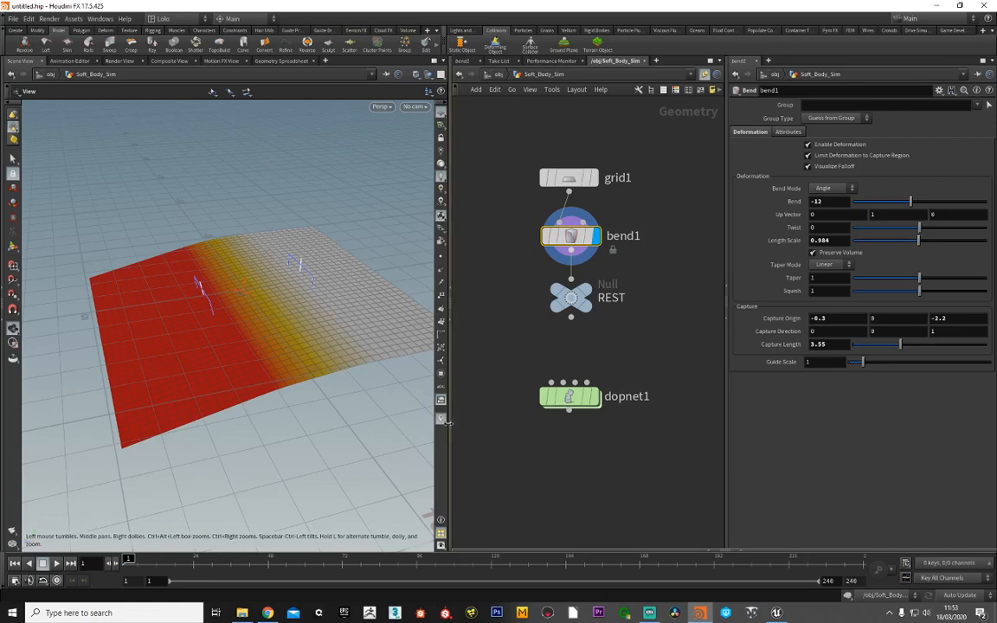
click(440, 419)
mouse_move(248, 273)
mouse_down()
mouse_move(292, 273)
mouse_move(285, 286)
mouse_move(240, 283)
mouse_move(257, 293)
mouse_up()
- Raise the grid by setting its Y center to 1.6
click(567, 178)
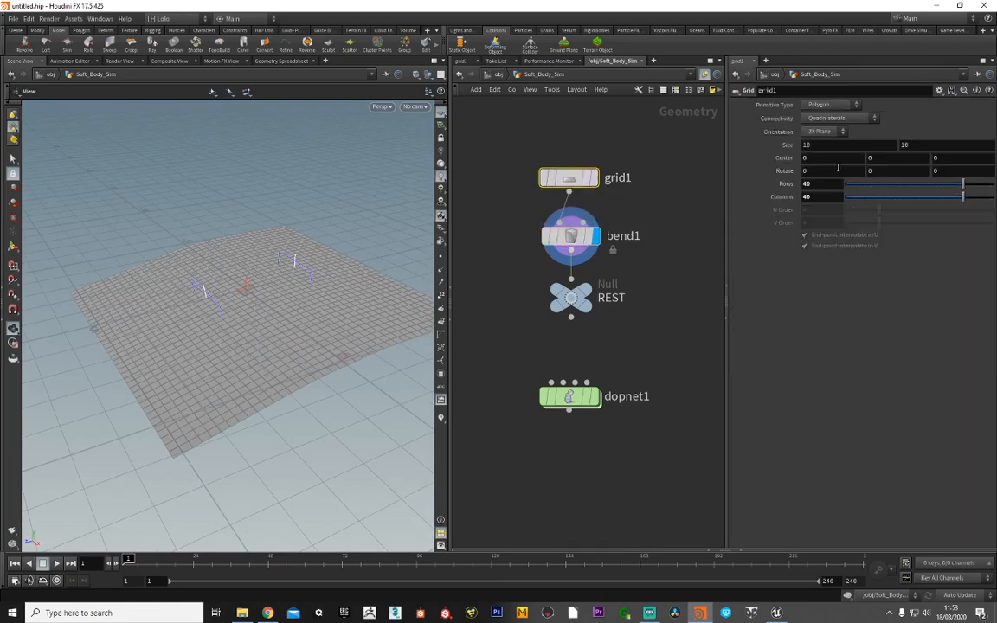
middle_drag(872, 160, 922, 160)
drag(205, 248, 253, 294)
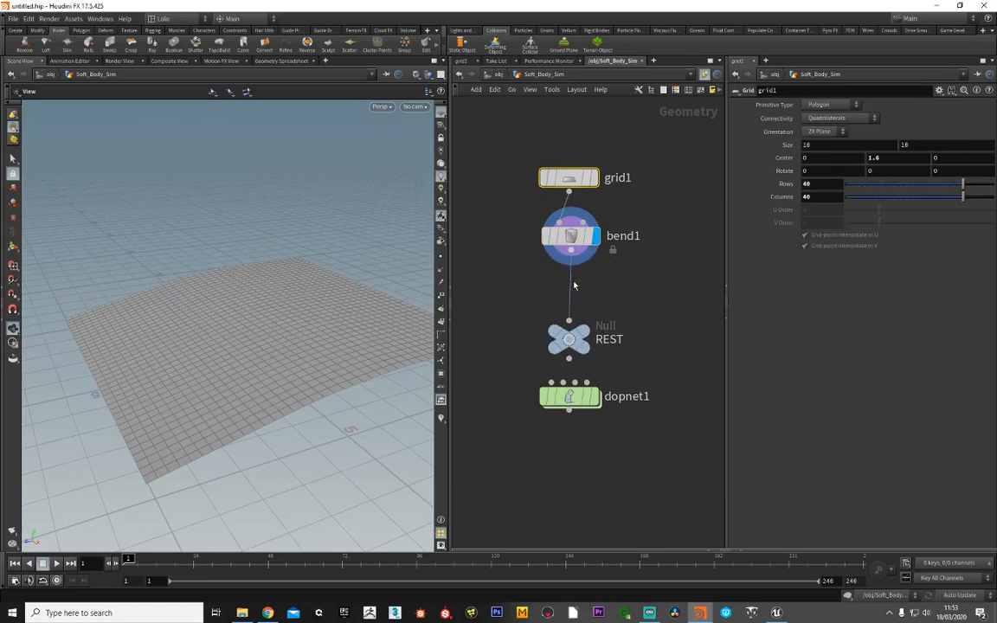
- Insert a Color node between the bend and REST nodes and set its colour to dark yellow (0.5, 0.5, 0)
key(Tab)
text(color)
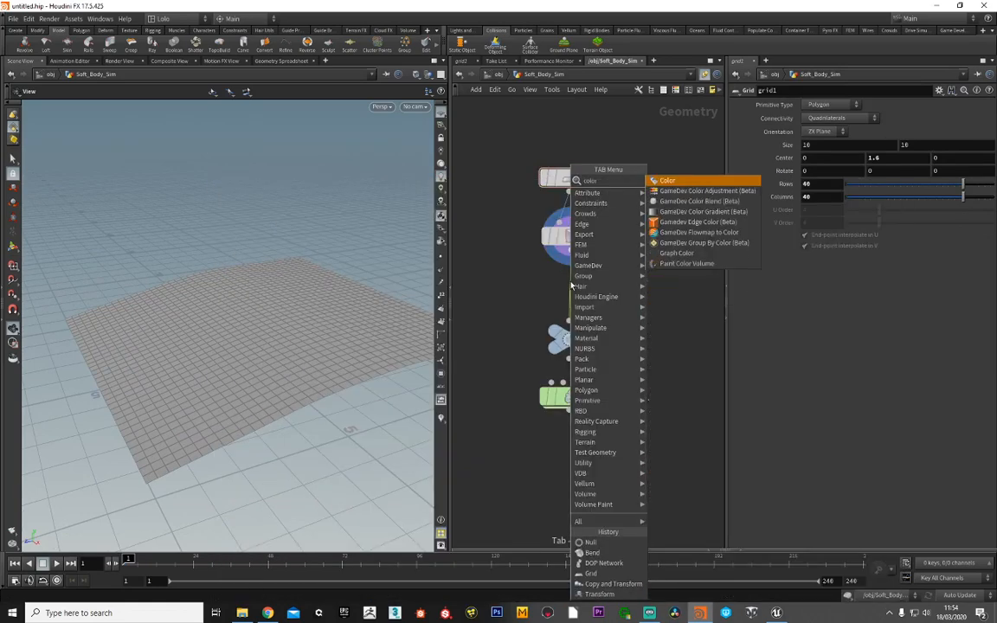
key(Return)
click(572, 290)
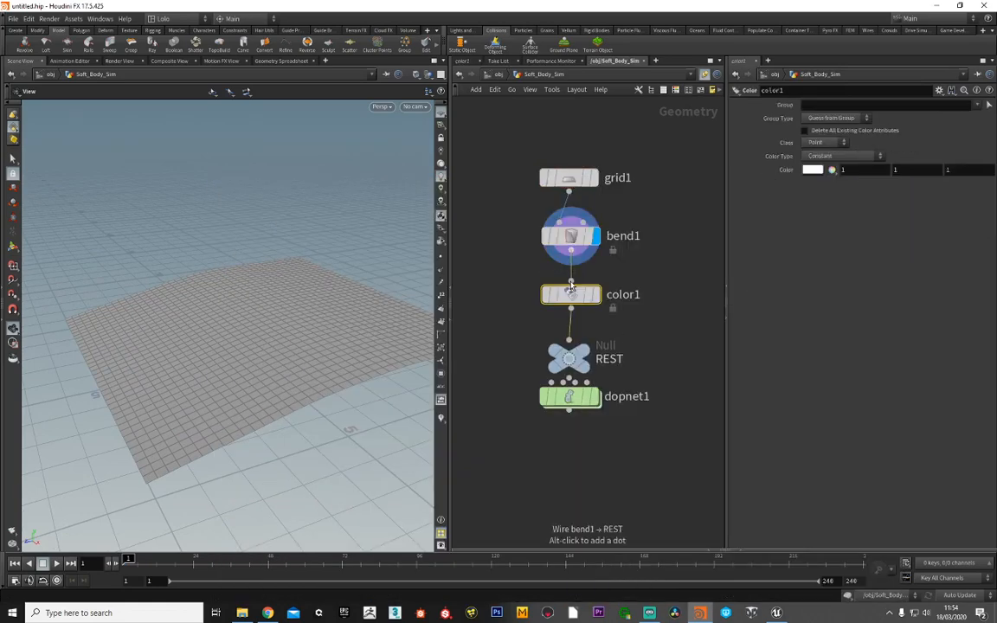
click(811, 170)
click(808, 120)
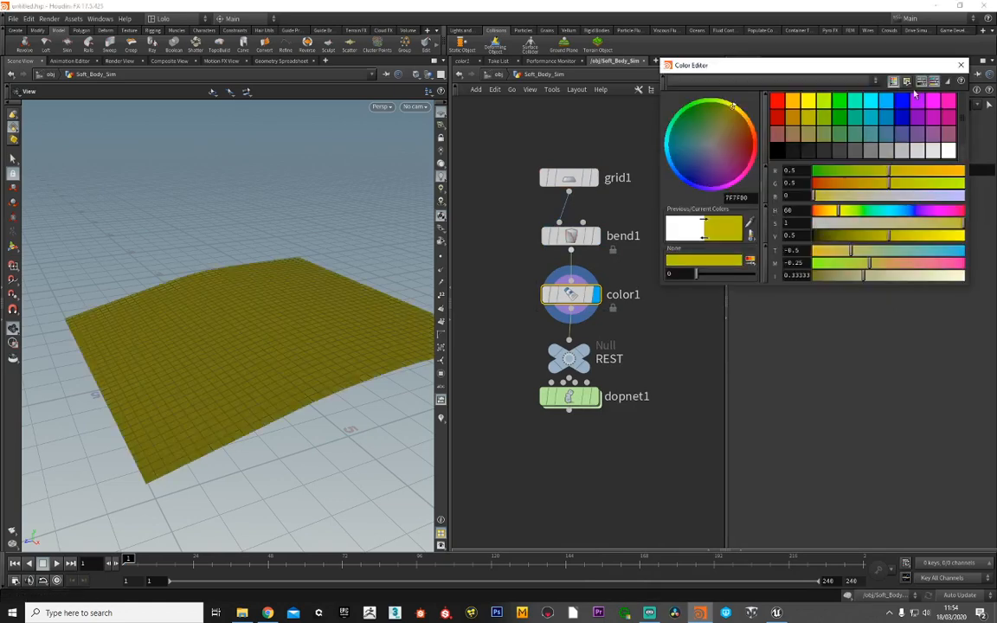
click(959, 66)
- Move the DOP network node aside from the chain and display the REST null's geometry
drag(569, 396, 688, 468)
scroll(592, 326, down, 1)
middle_drag(630, 389, 536, 339)
click(516, 323)
scroll(534, 340, down, 1)
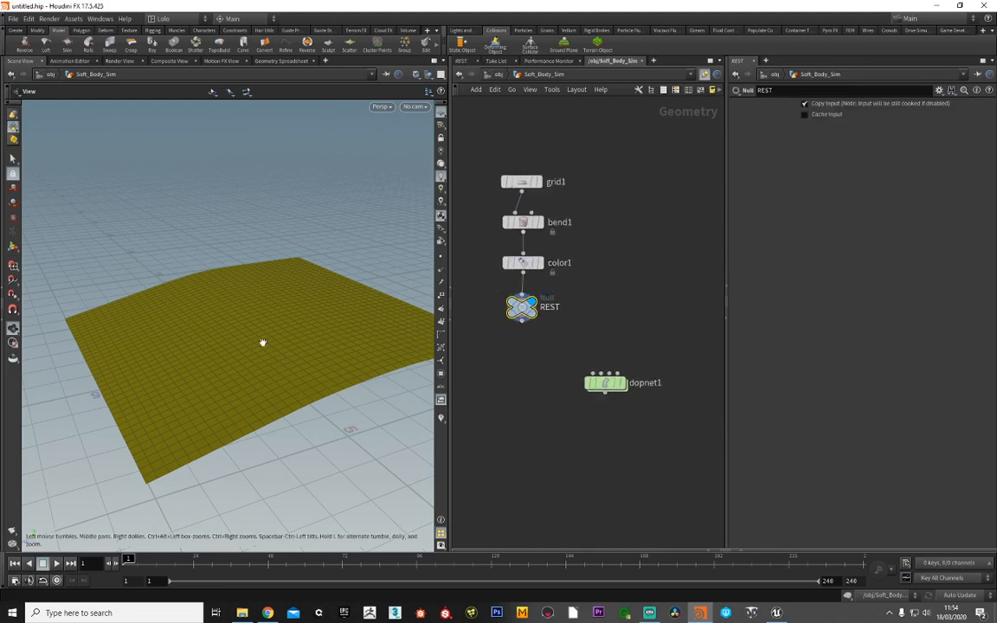
mouse_move(264, 343)
mouse_down()
mouse_move(307, 325)
mouse_move(245, 336)
mouse_move(268, 346)
mouse_up()
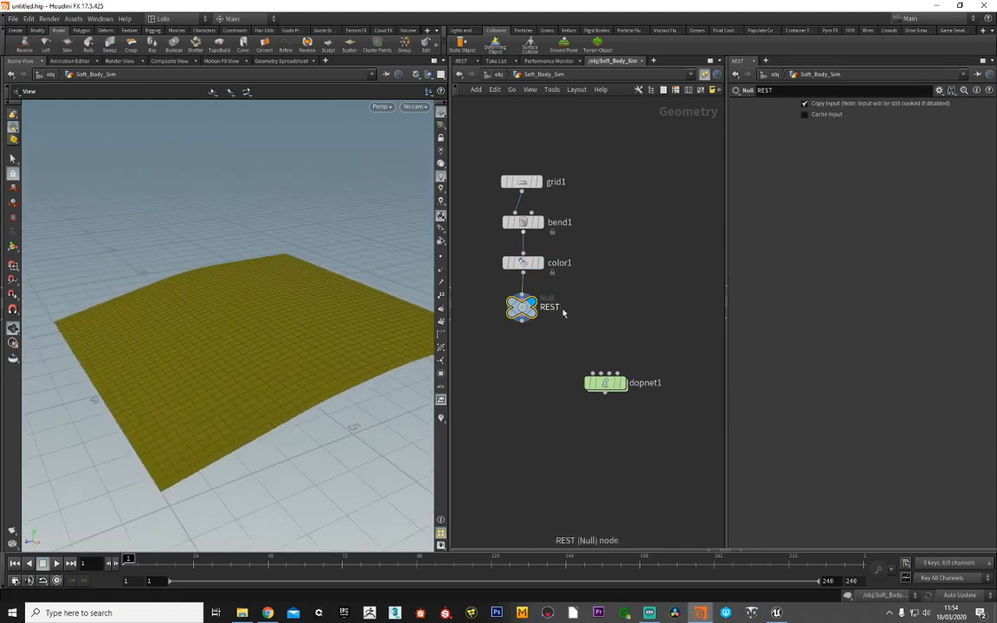
middle_drag(564, 312, 582, 284)
drag(624, 355, 629, 367)
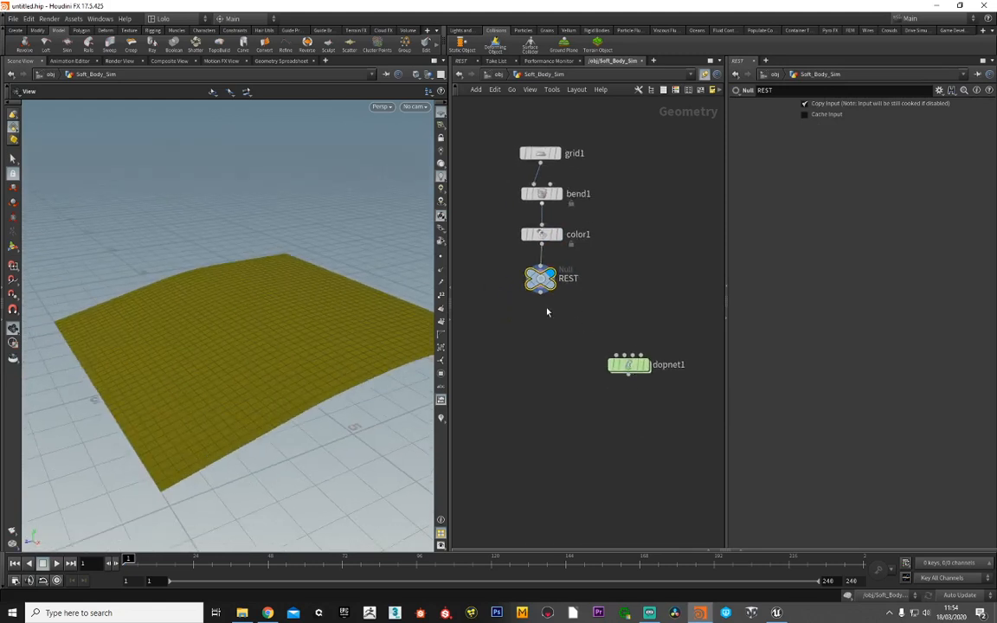
- Go inside the DOP network and play the simulation with the default ripple geometry
double_click(629, 364)
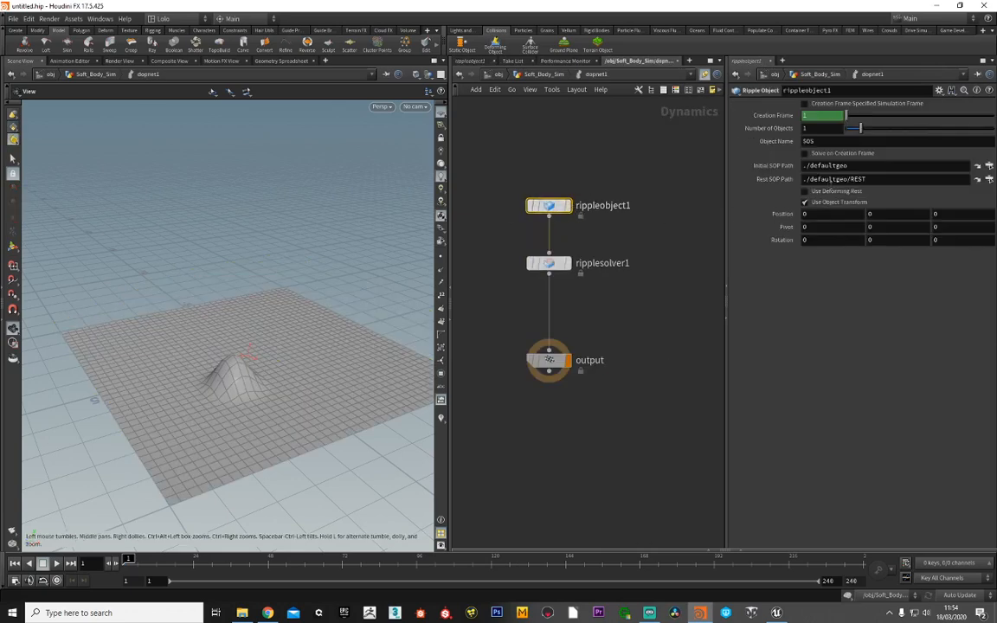
drag(301, 345, 256, 362)
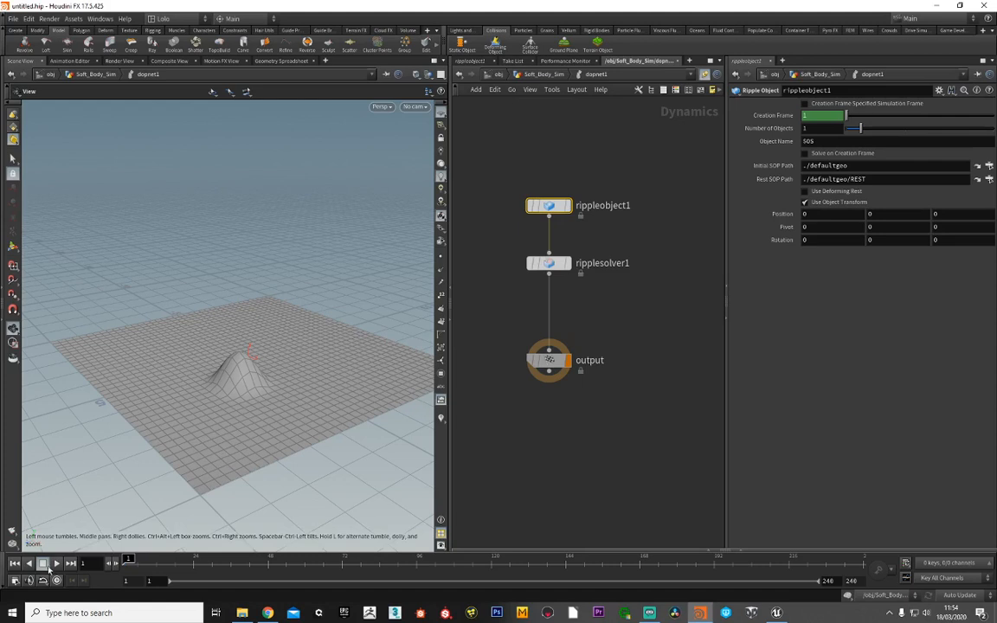
click(56, 564)
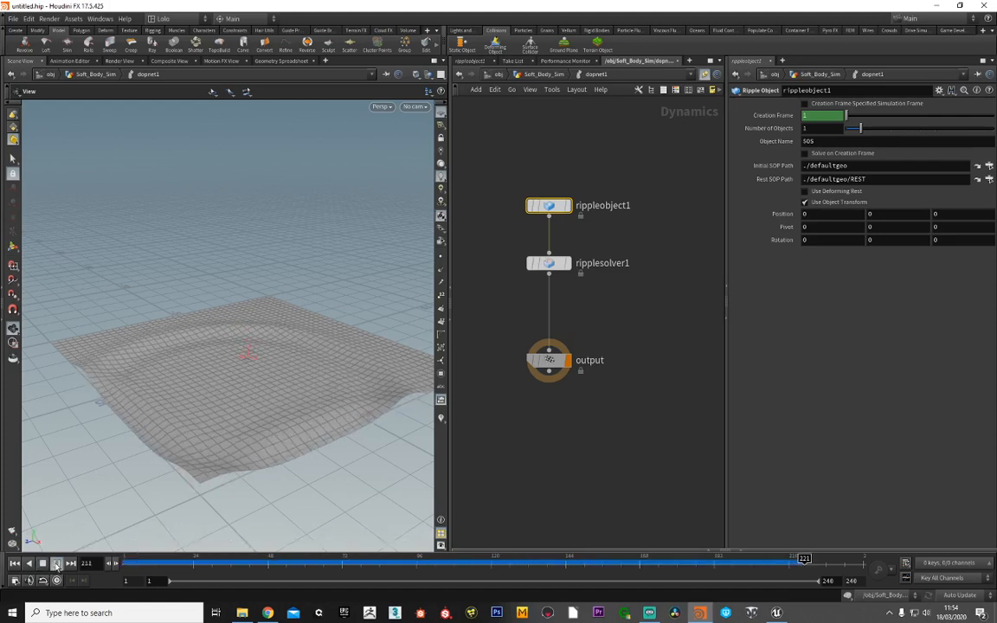
- Set the timeline's end frame to 600, then stop the playback and return to frame 1
double_click(853, 581)
text(600)
key(Return)
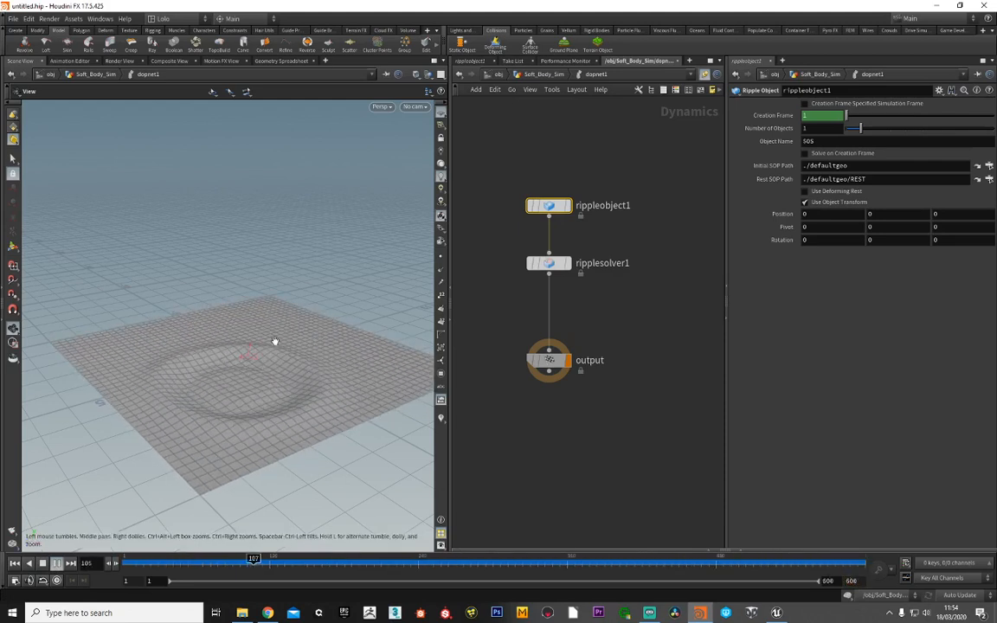
click(42, 564)
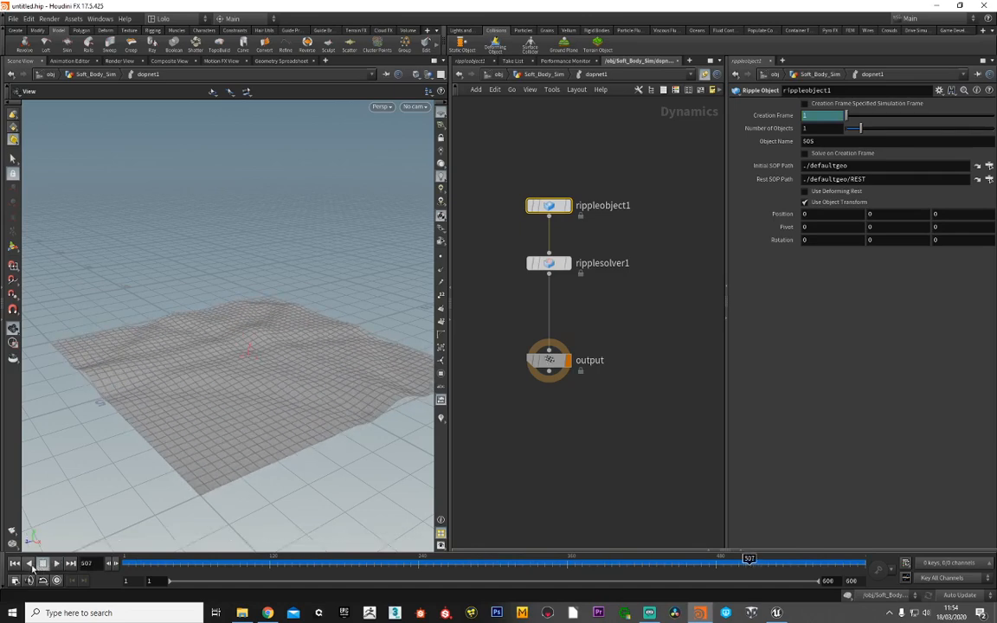
click(30, 563)
drag(224, 397, 264, 400)
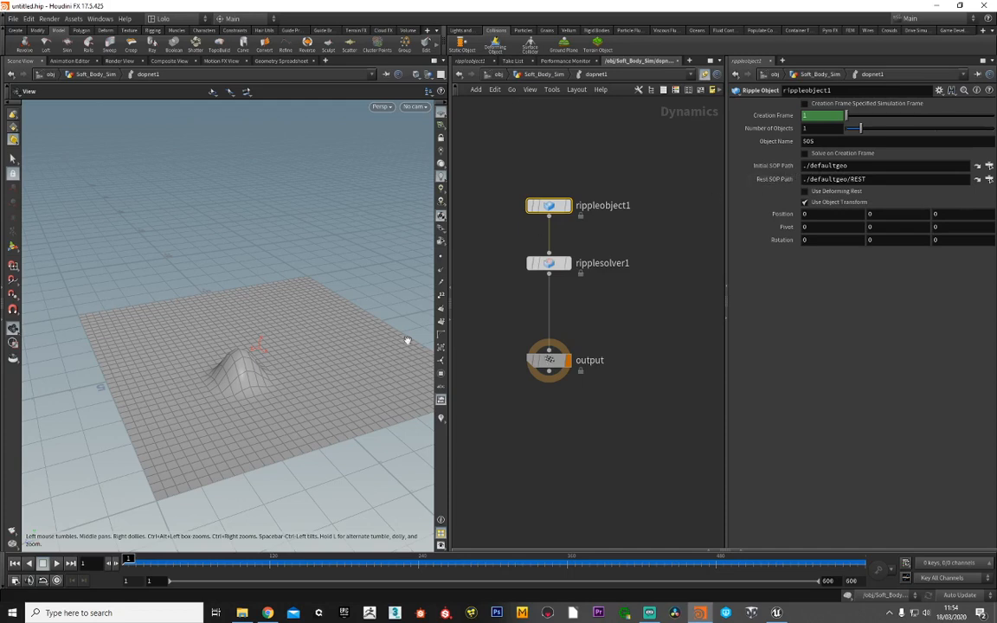
- Set the ripple object's Rest SOP Path to the REST null in Soft_Body_Sim, using a relative path
click(989, 179)
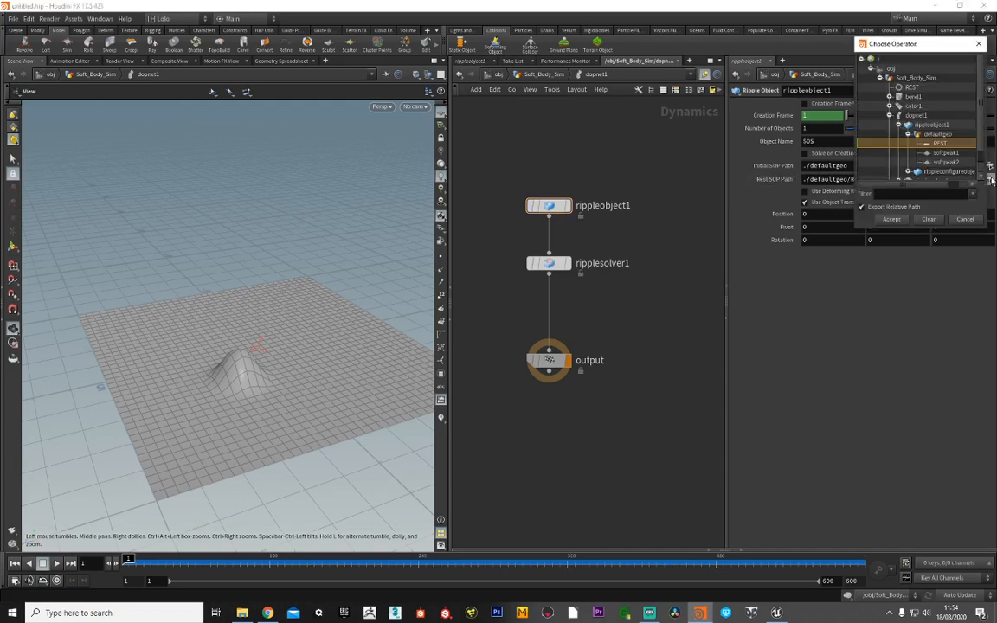
click(910, 88)
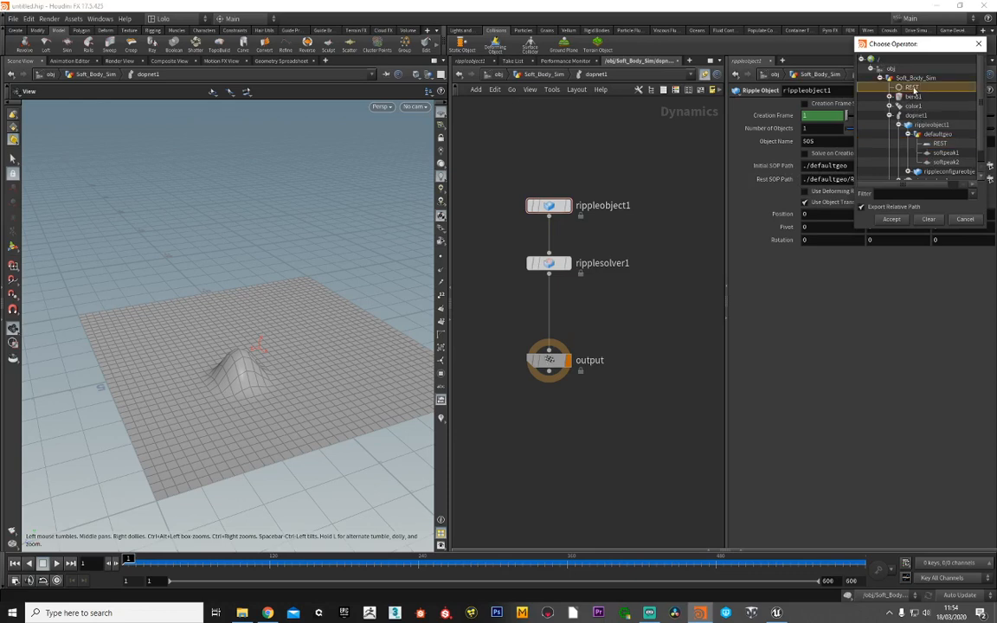
click(892, 220)
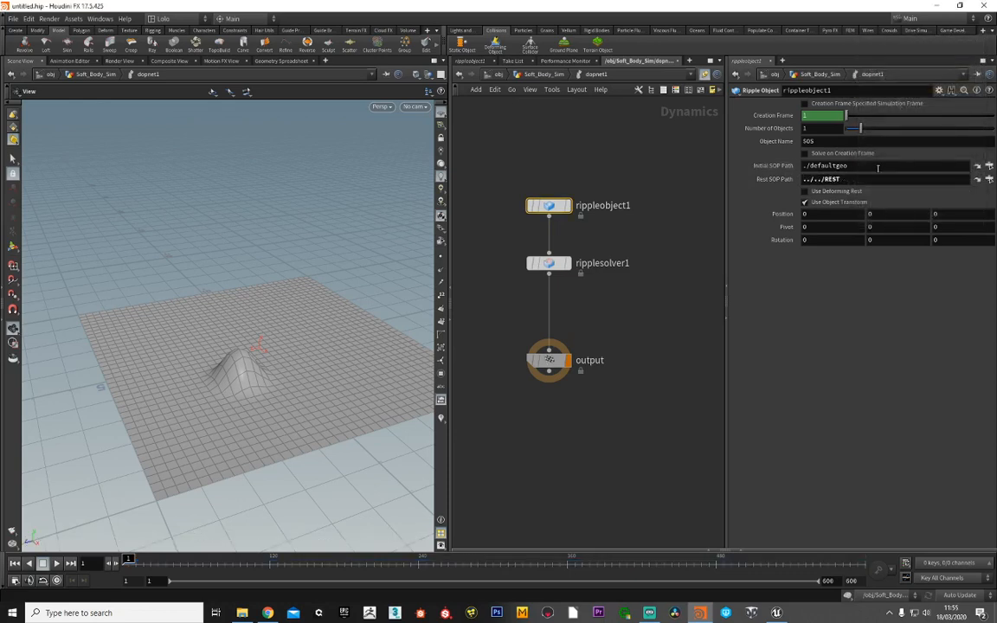
- Go back up to Soft_Body_Sim and select a small cluster of points near the middle of the REST null's geometry
click(540, 75)
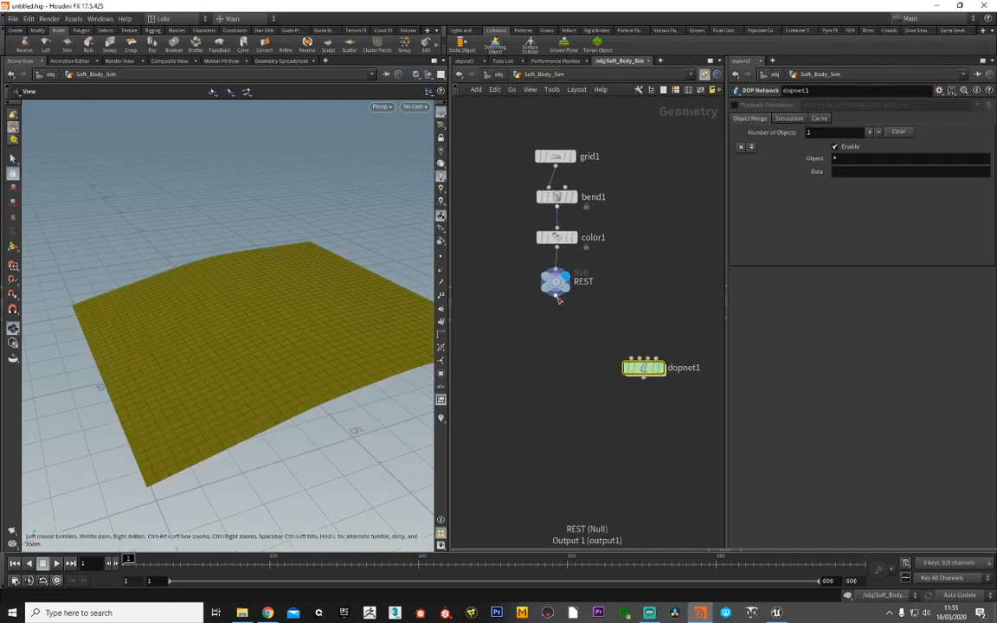
click(558, 284)
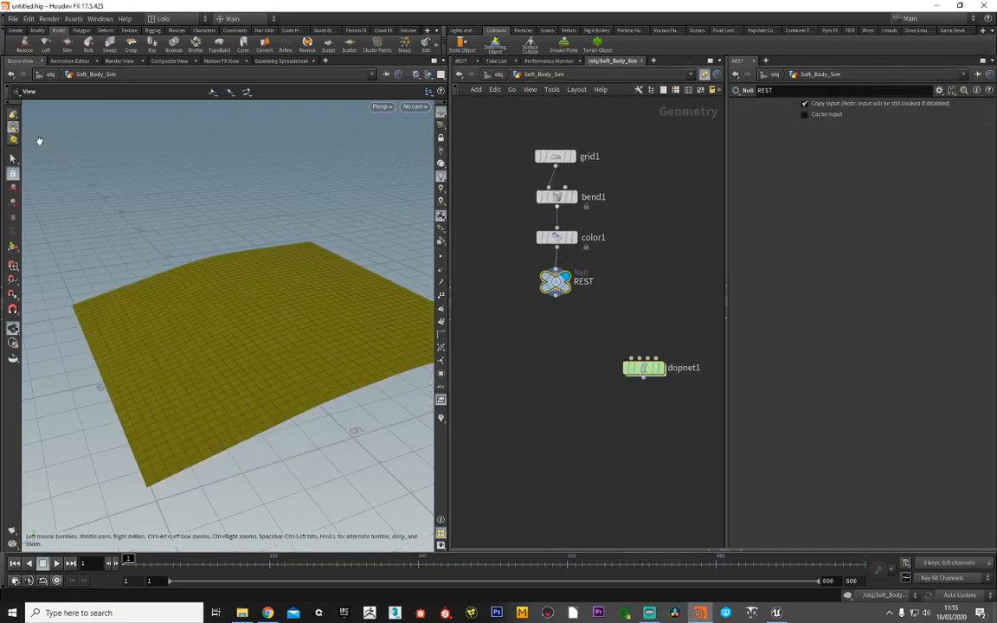
click(13, 161)
right_click(15, 128)
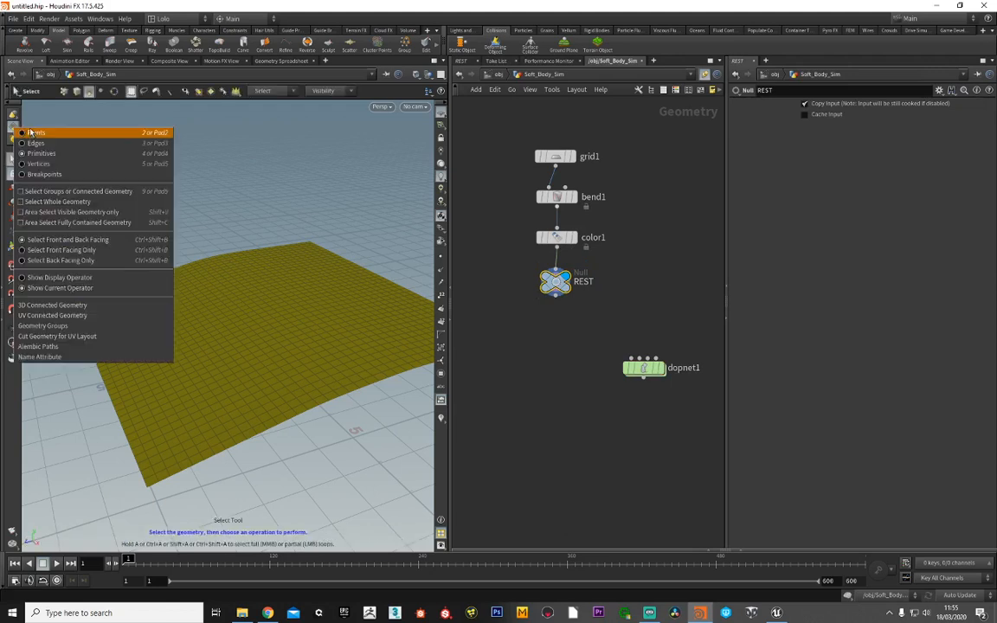
click(33, 136)
click(245, 317)
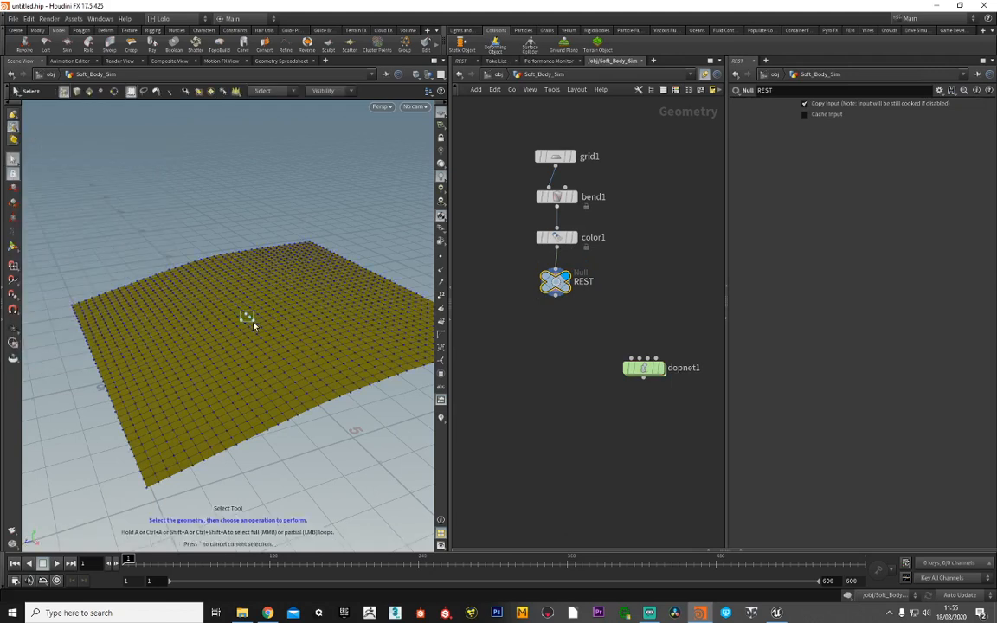
- Move the selected points with an Edit node at Soft Radius 1, raising them about 1.1 units into a smooth bump
key(t)
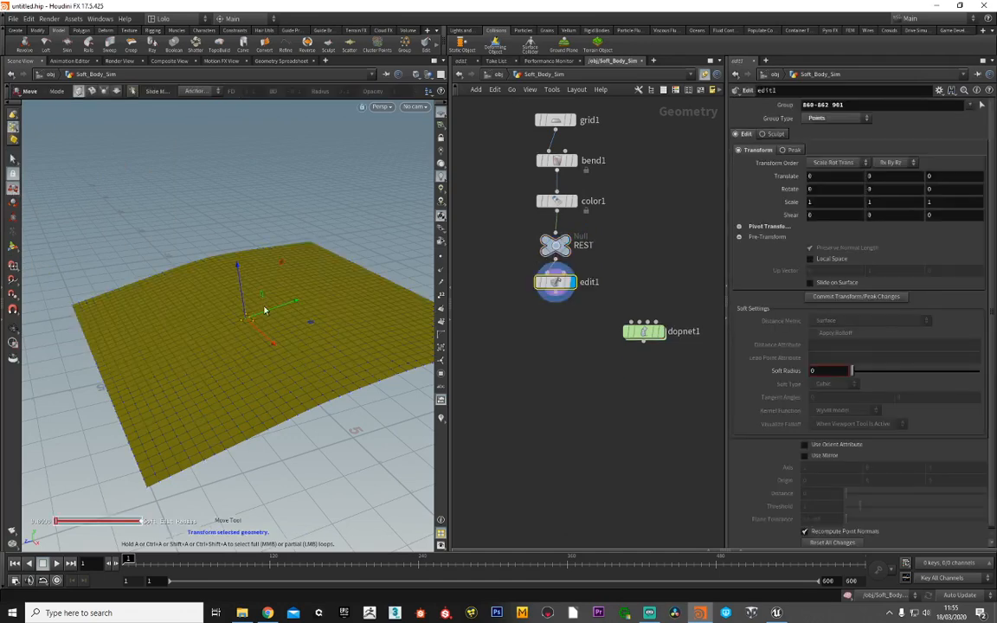
drag(241, 280, 246, 301)
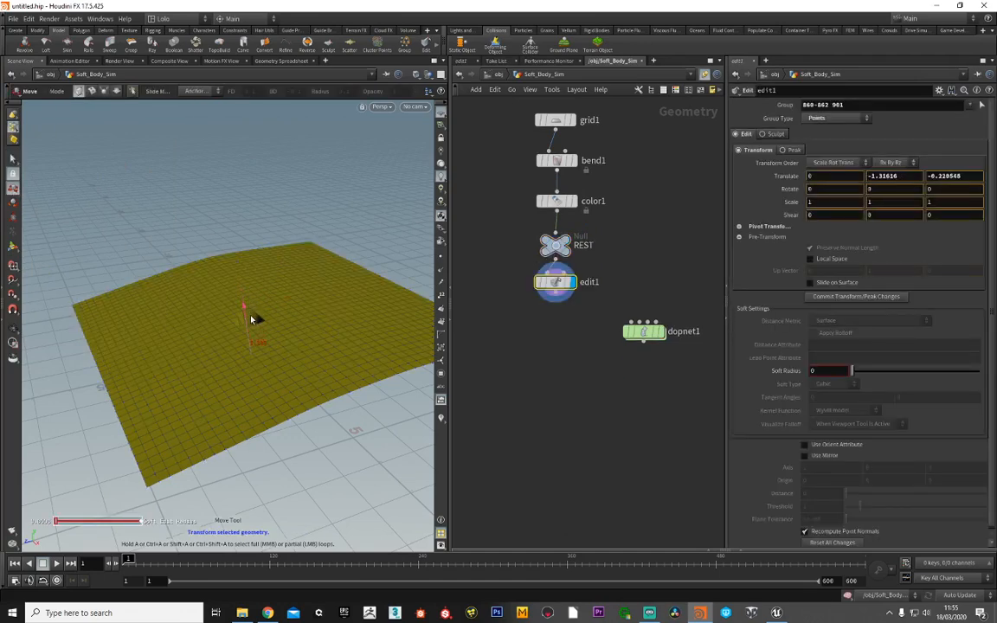
drag(853, 370, 980, 370)
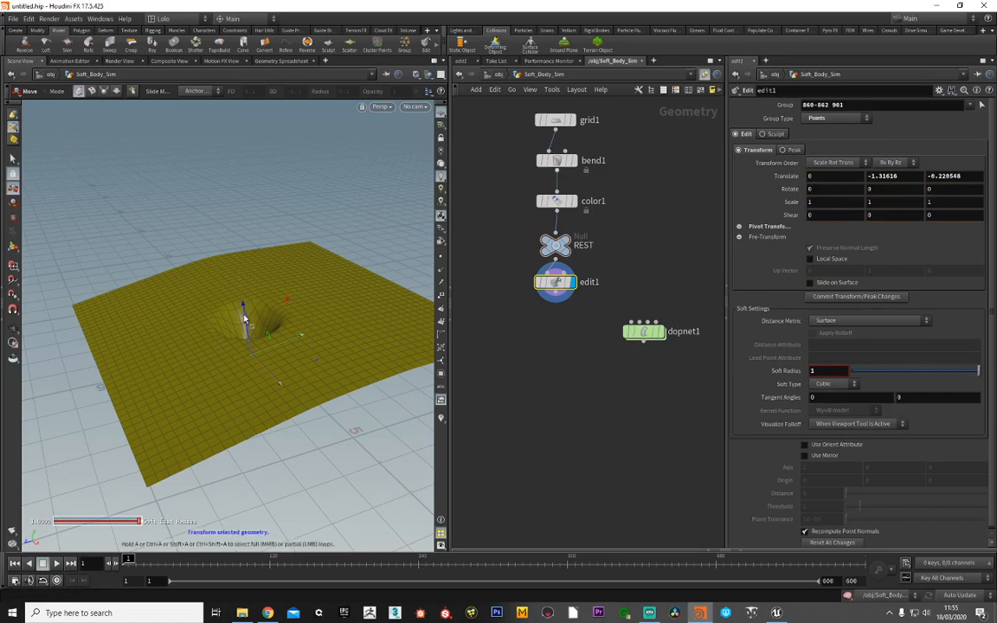
drag(244, 319, 207, 322)
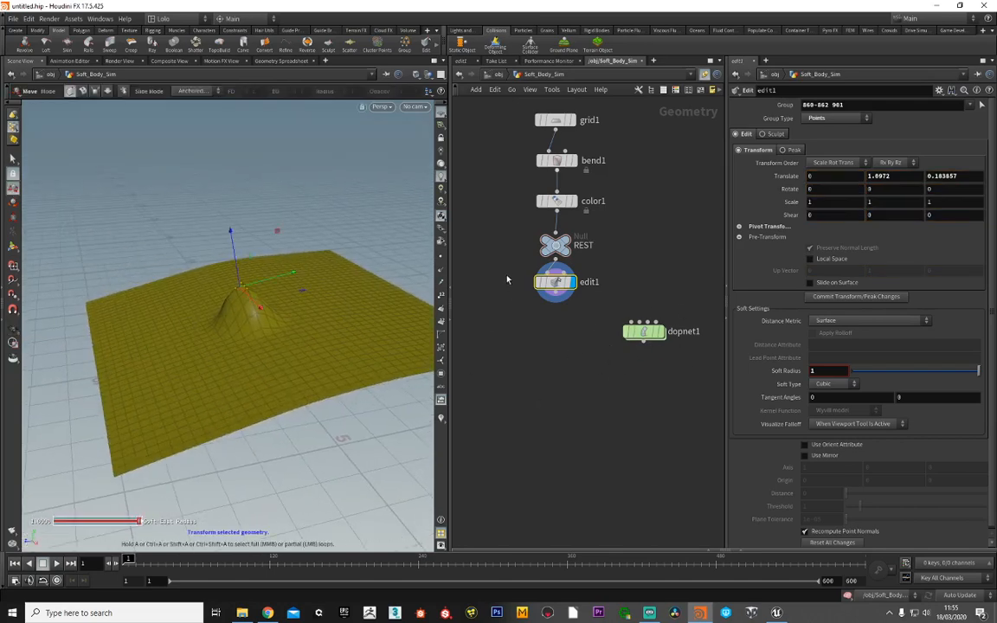
- Append a null below the edit1 node, name it Initial, and display its geometry
click(558, 297)
key(Tab)
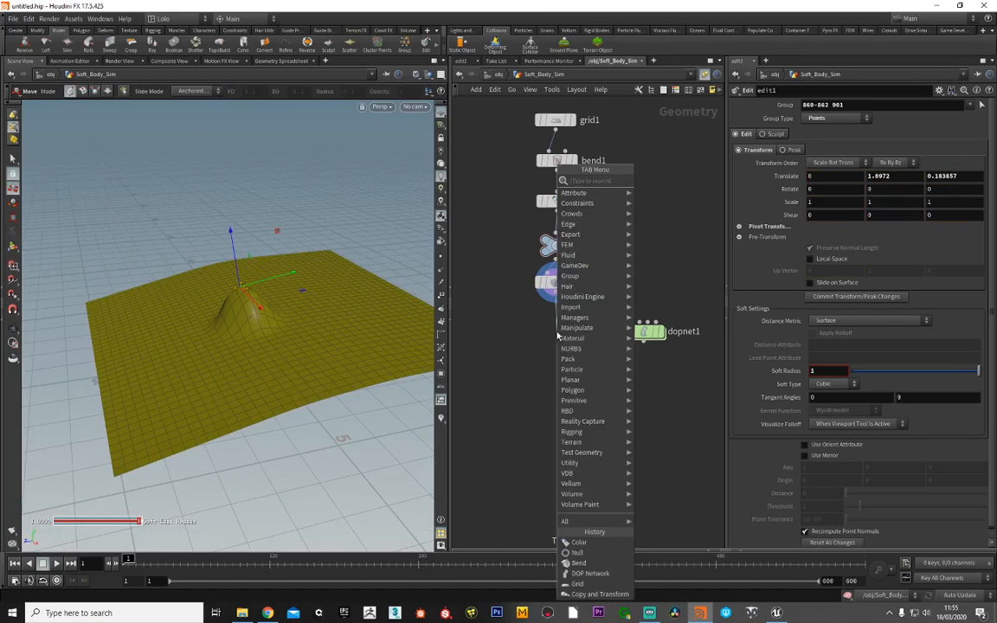
text(null)
key(Return)
click(556, 332)
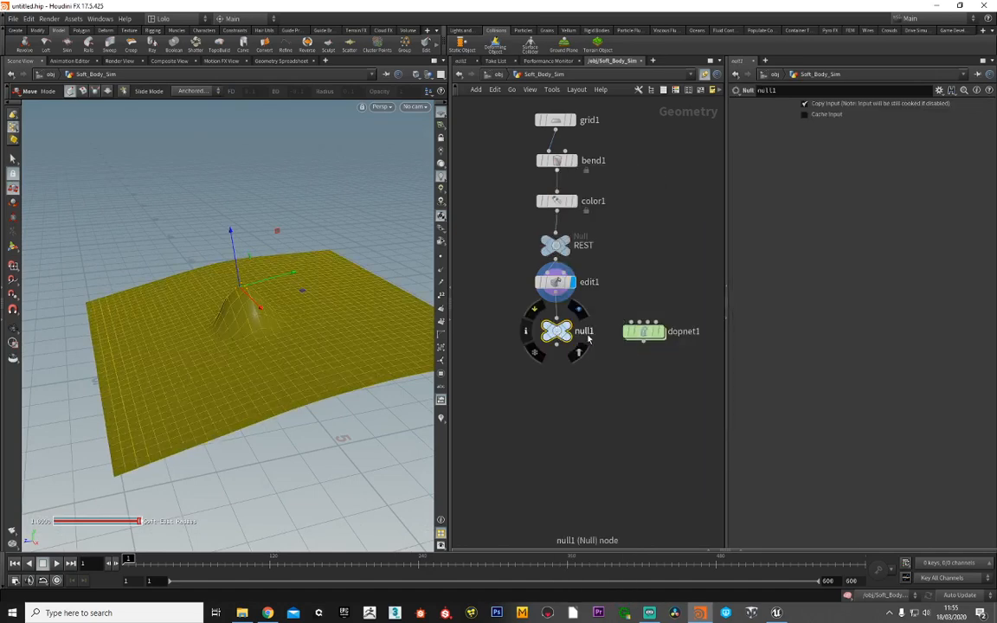
double_click(586, 331)
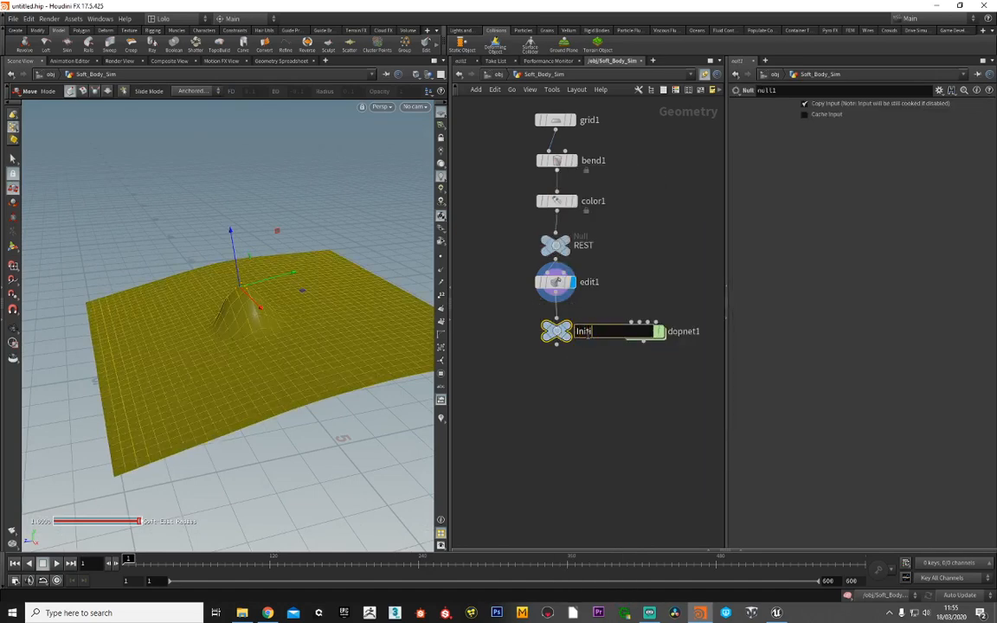
key(Return)
drag(564, 330, 564, 323)
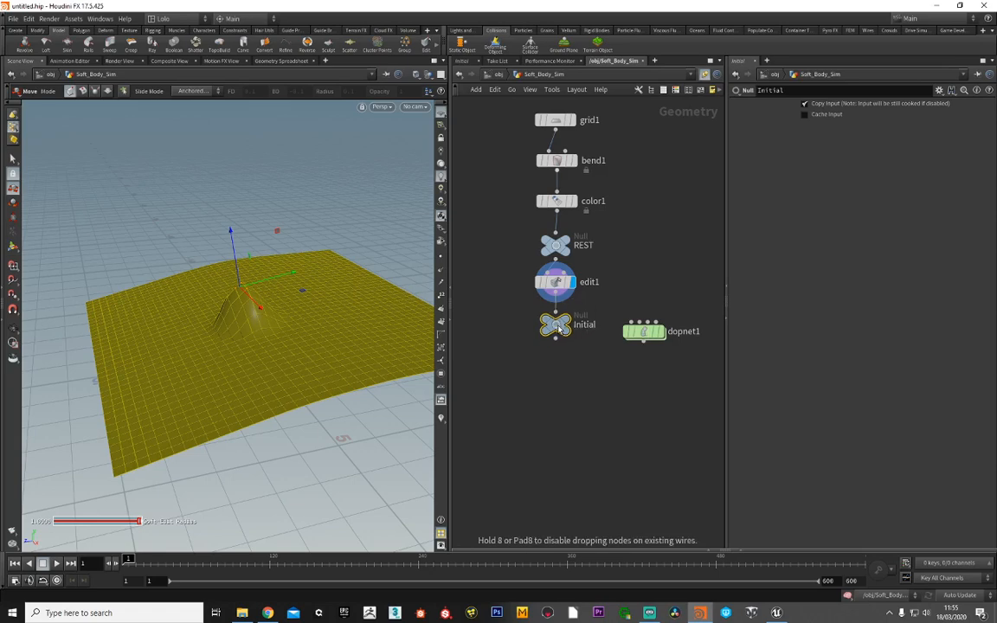
- Inside the DOP network, set the ripple object's Initial SOP Path to the Initial null, using a relative path
double_click(644, 330)
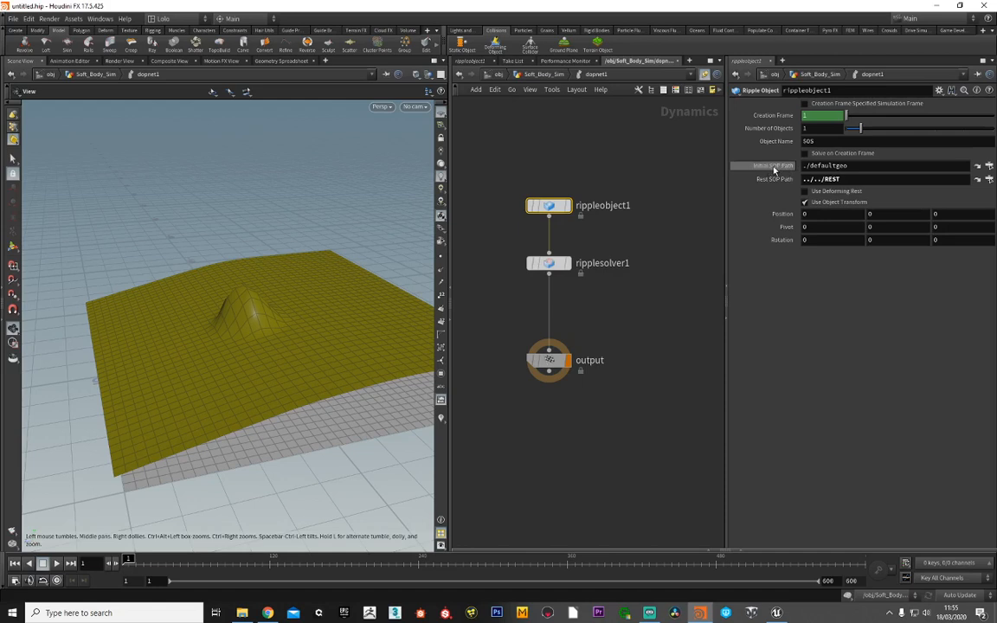
click(989, 165)
click(913, 87)
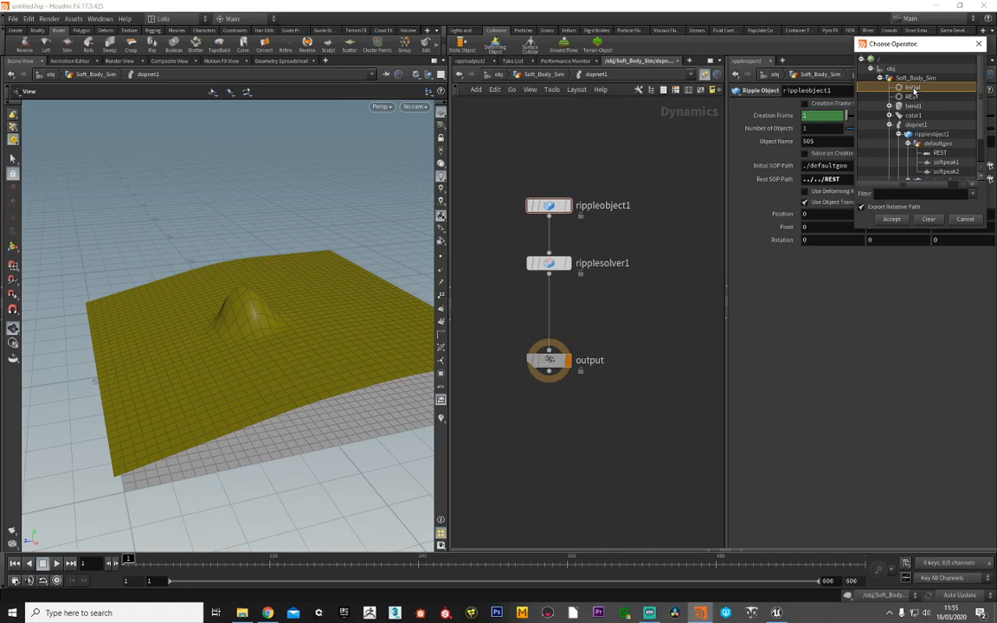
click(892, 222)
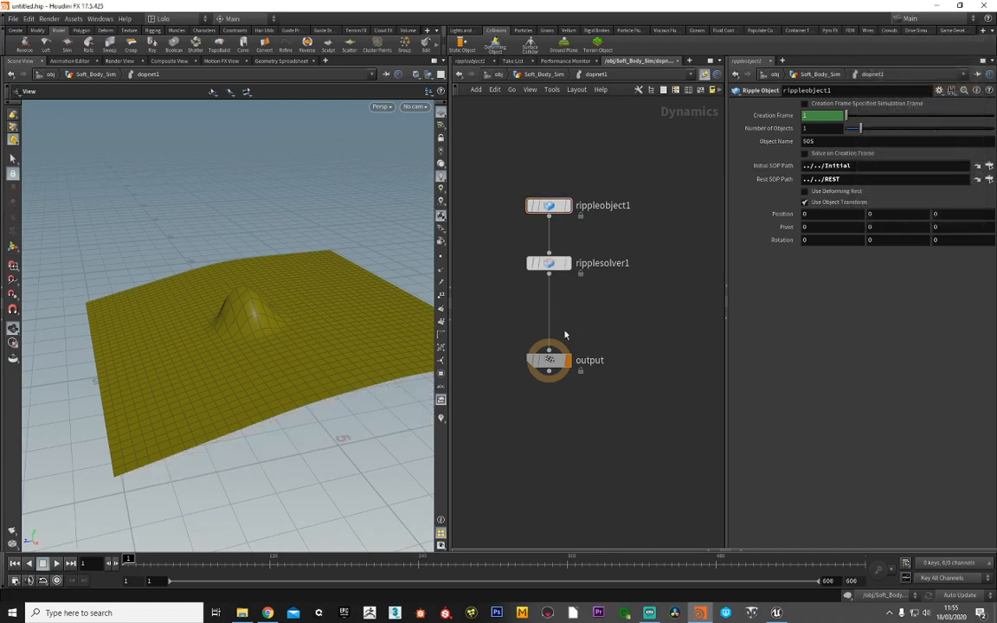
- Play the ripple simulation with the custom geometry, and set the viewport to hide other objects
click(63, 563)
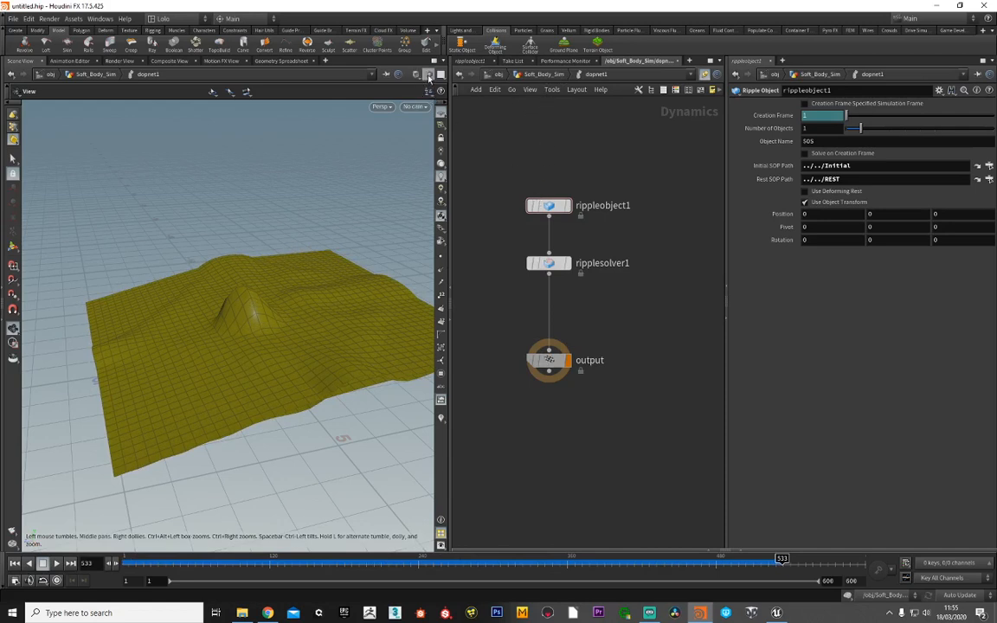
click(428, 75)
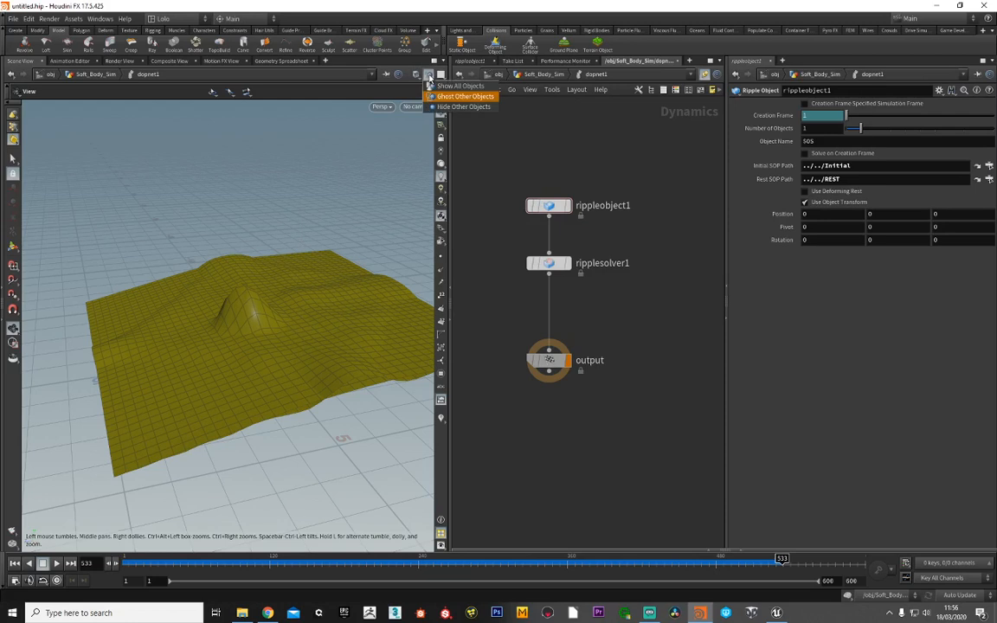
click(451, 107)
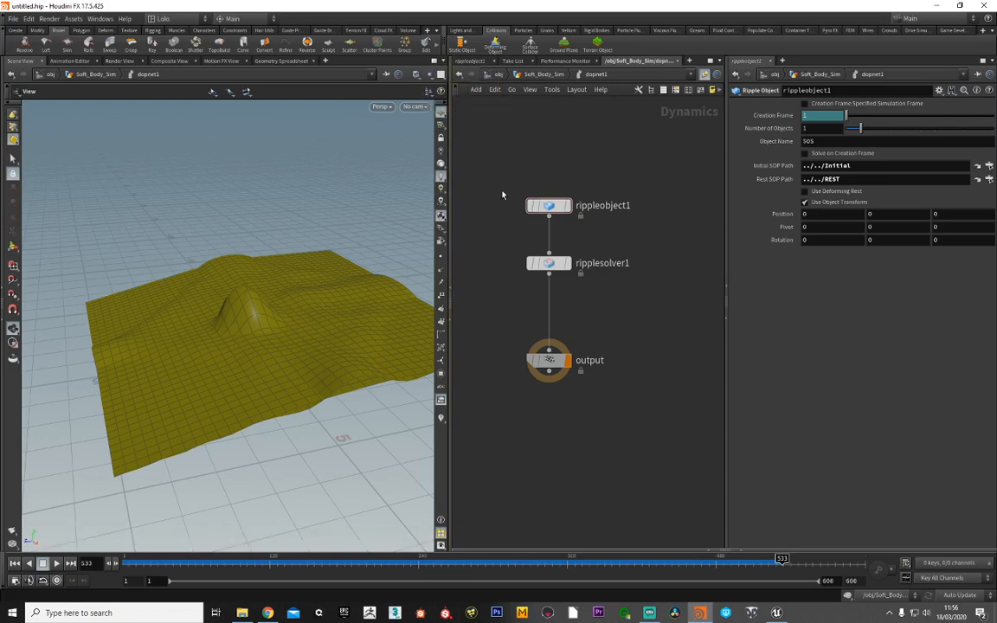
- Replay the ripple simulation from frame 1 with other objects hidden, then stop the playback
click(15, 566)
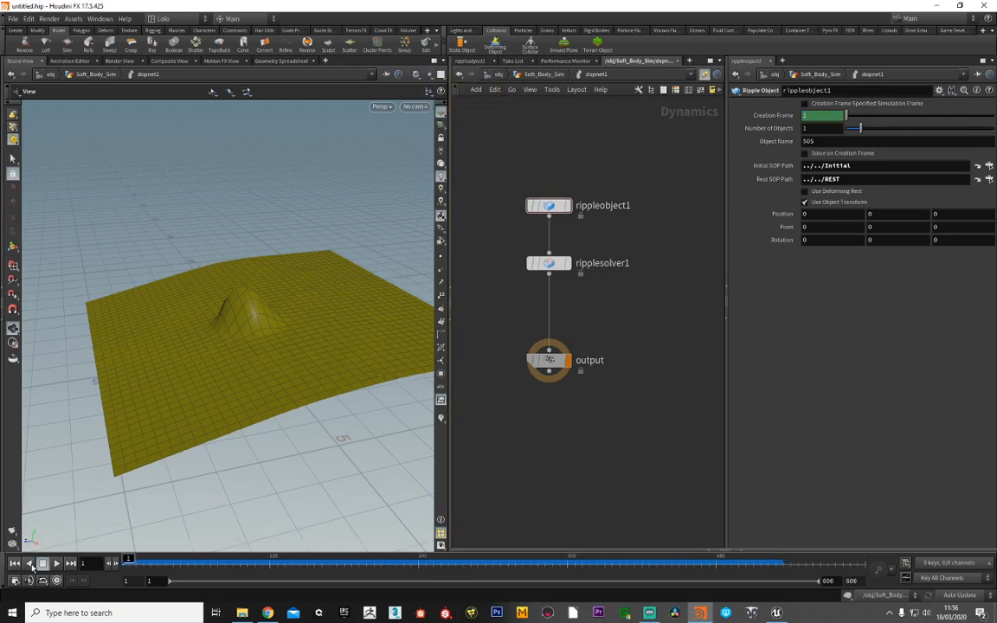
click(56, 565)
click(44, 565)
click(3, 563)
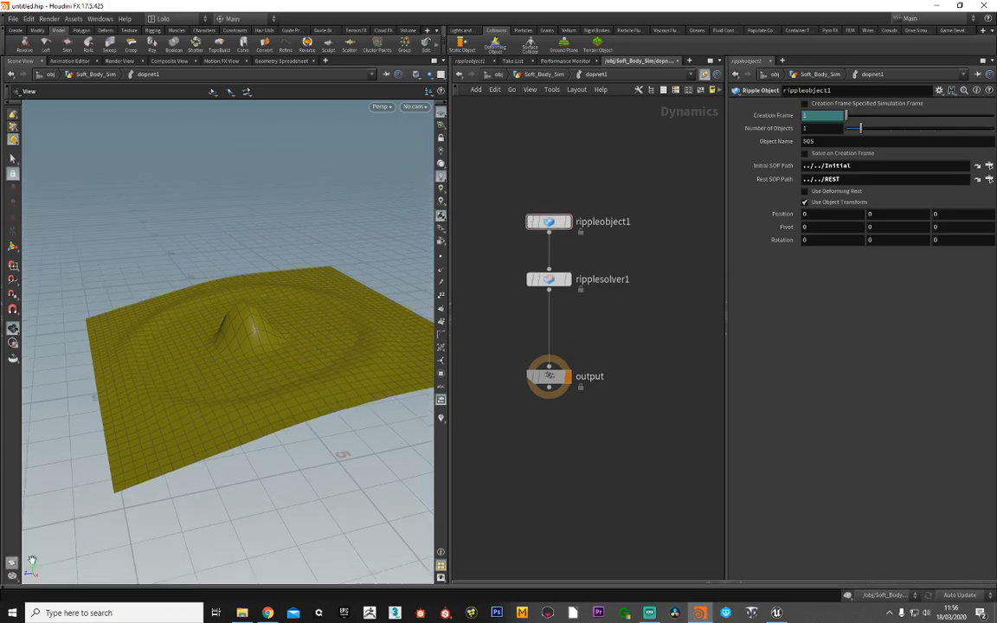
click(814, 193)
middle_drag(640, 266, 642, 254)
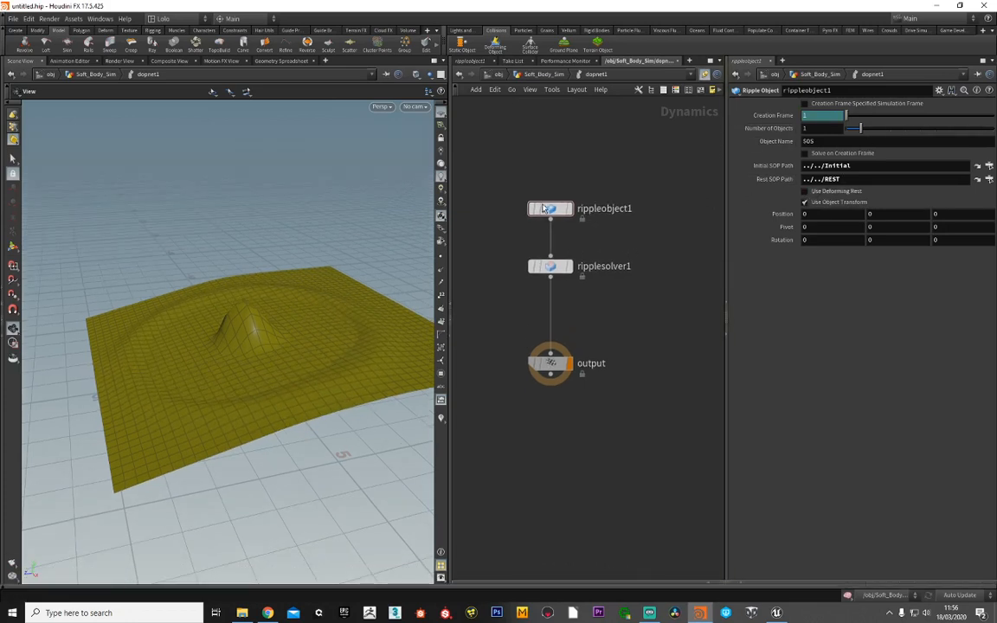
- Return to Soft_Body_Sim, display the DOP network's result, and play the simulation from frame 1
click(560, 76)
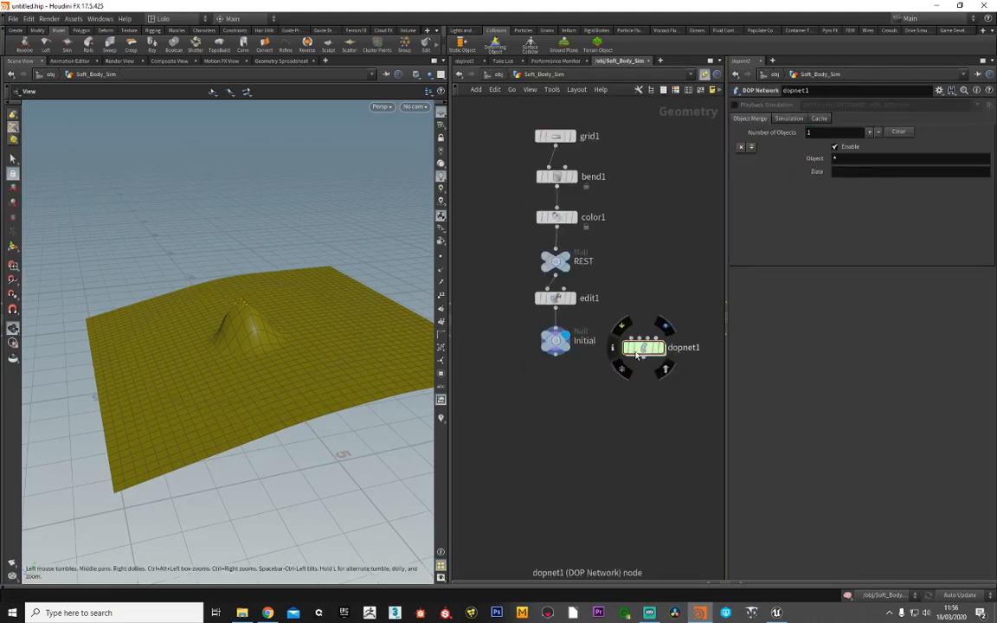
click(665, 326)
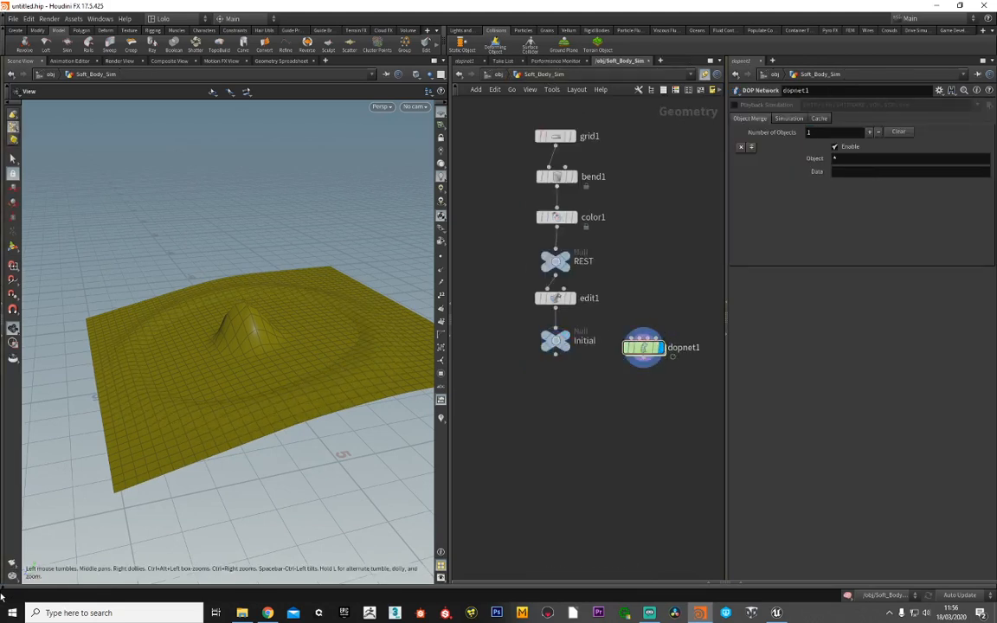
click(27, 589)
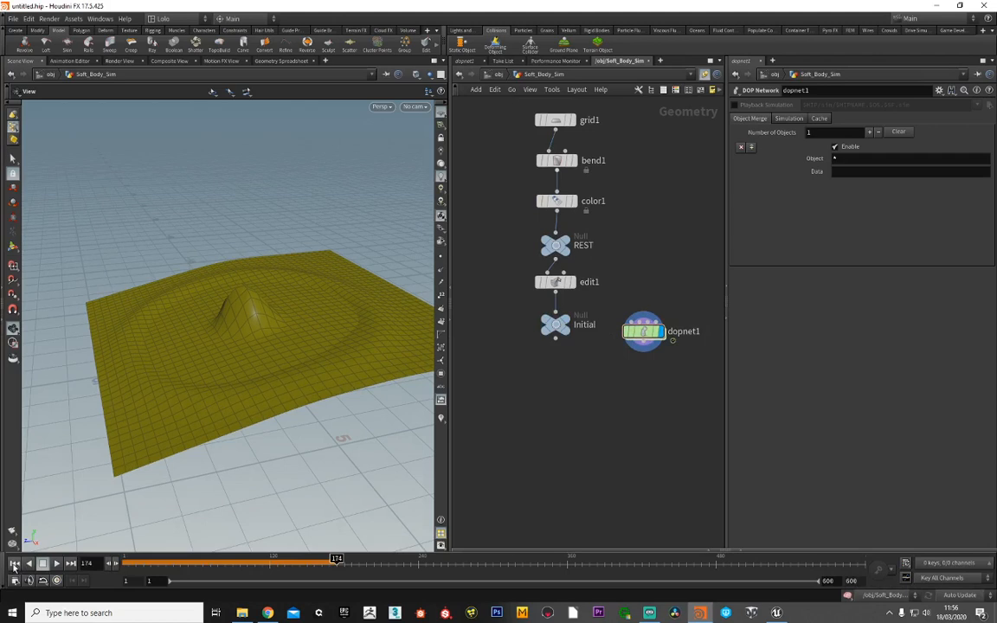
click(14, 564)
click(55, 563)
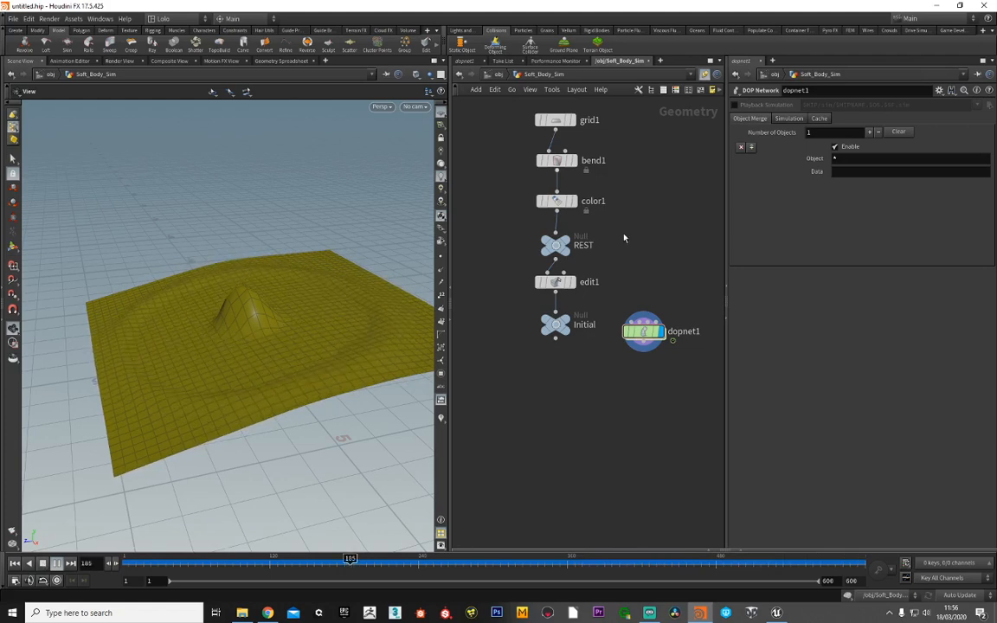
- Go inside the DOP network, enable Use Deforming Rest on the ripple object, and stop the playback
double_click(643, 331)
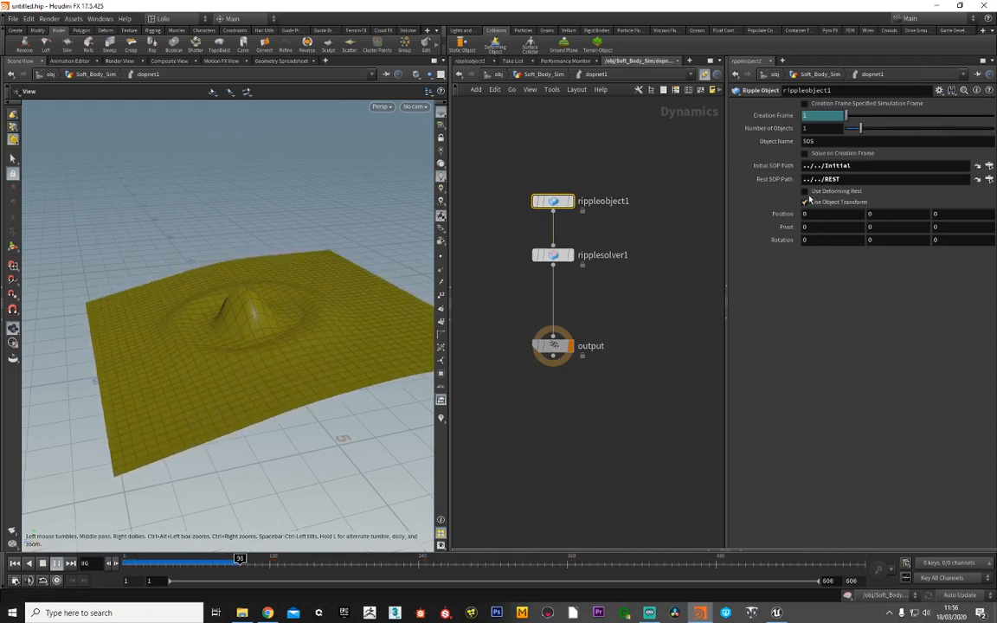
click(805, 191)
click(41, 564)
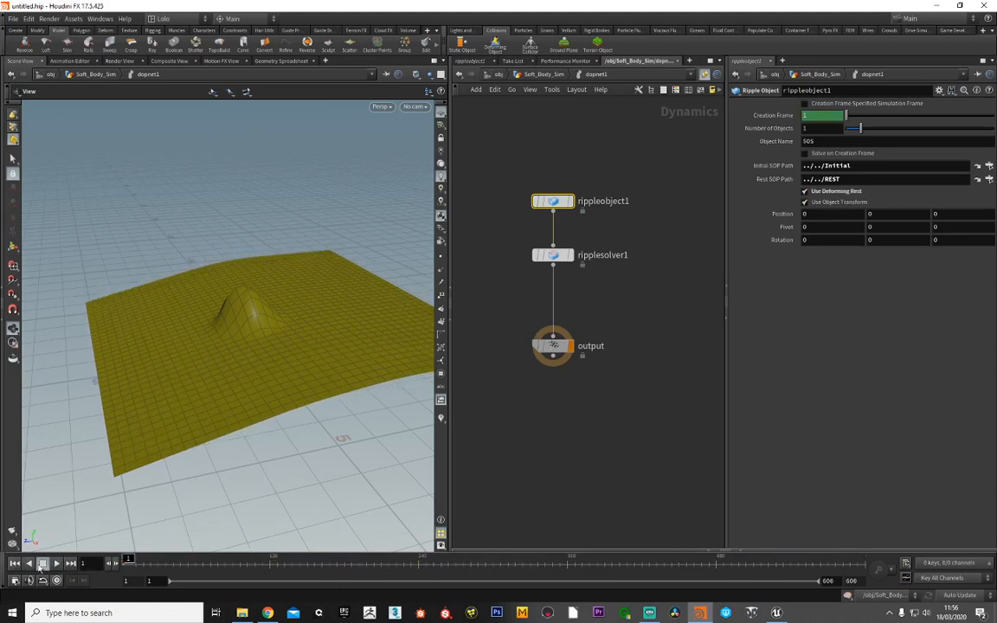
- Play the simulation with the deforming rest option on, then stop it and return to frame 1
click(56, 566)
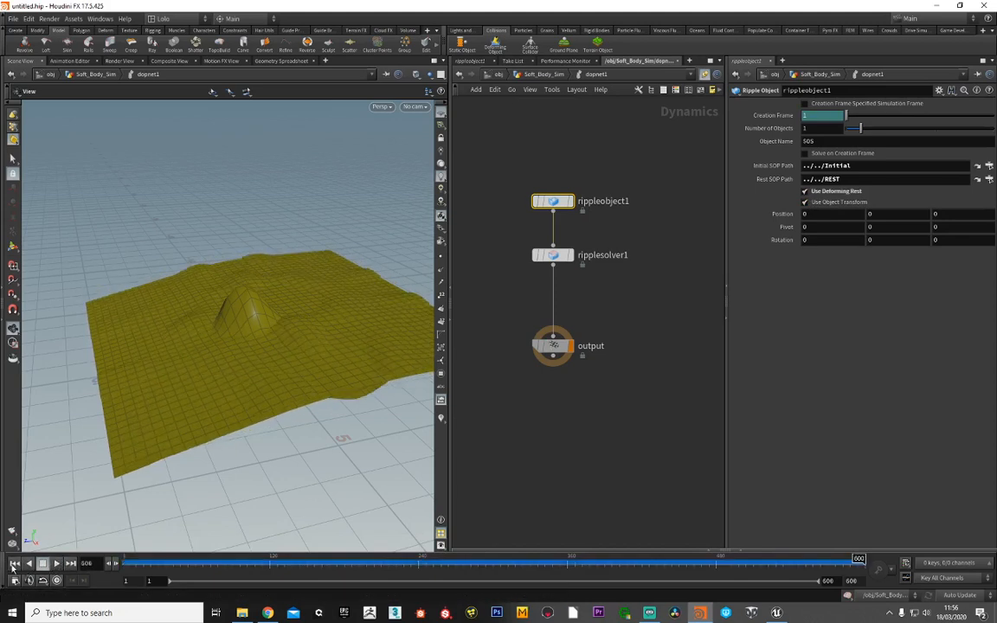
click(14, 564)
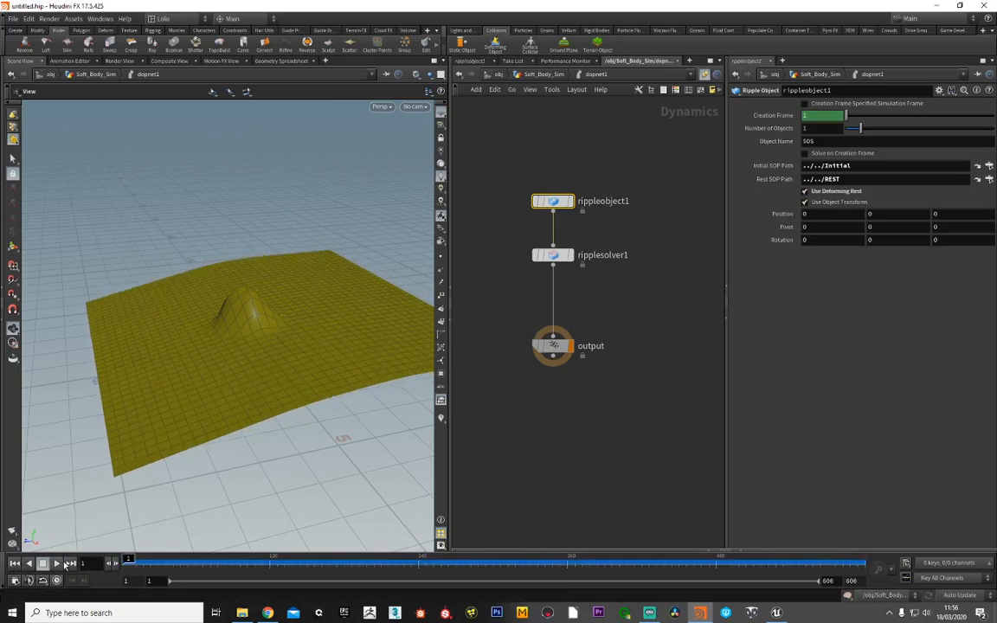
click(55, 565)
click(42, 564)
click(14, 564)
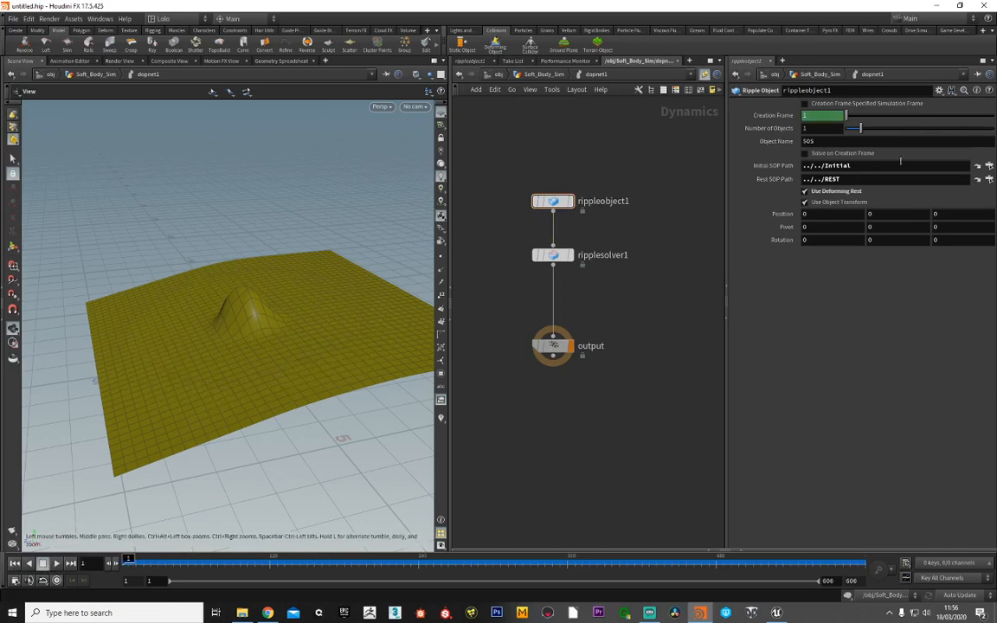
- Swap the ripple object's paths, setting Initial SOP Path to REST and Rest SOP Path to Initial, and turn off Use Deforming Rest
click(989, 167)
click(912, 96)
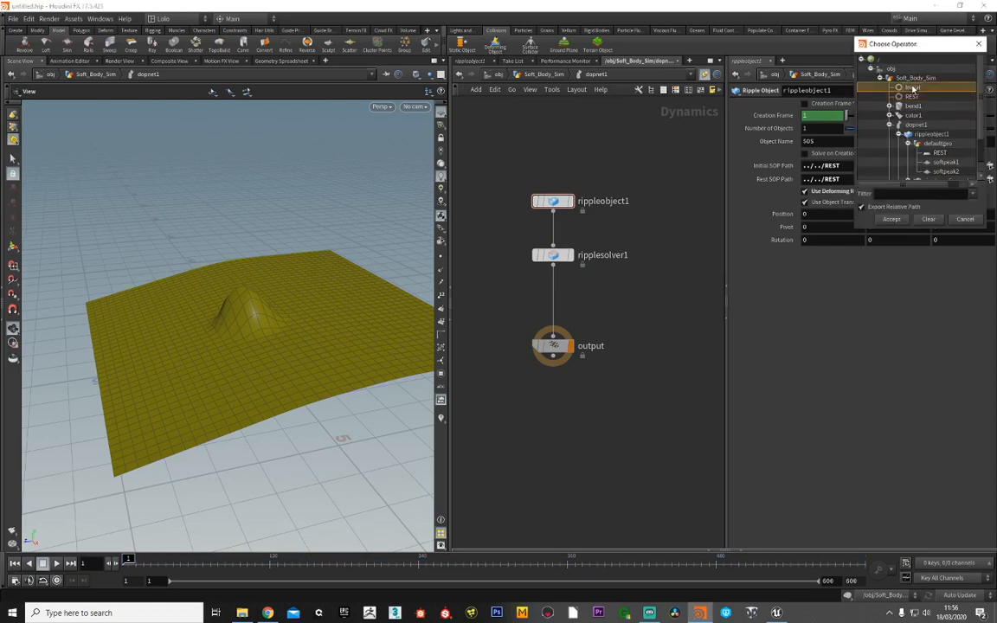
double_click(913, 87)
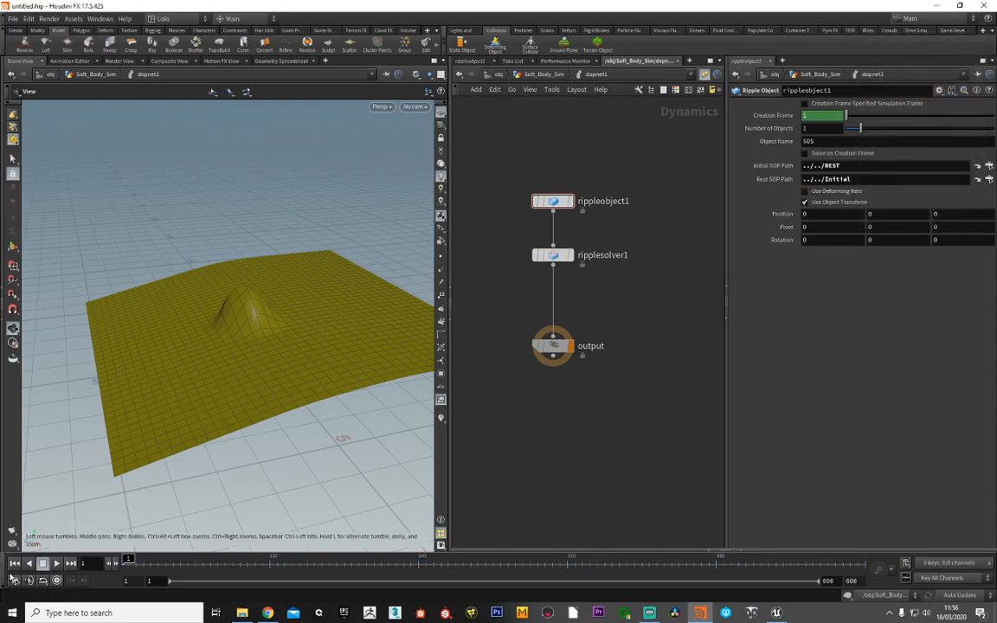
- Play the simulation with the swapped initial and rest paths, then stop it and return to frame 1
click(58, 565)
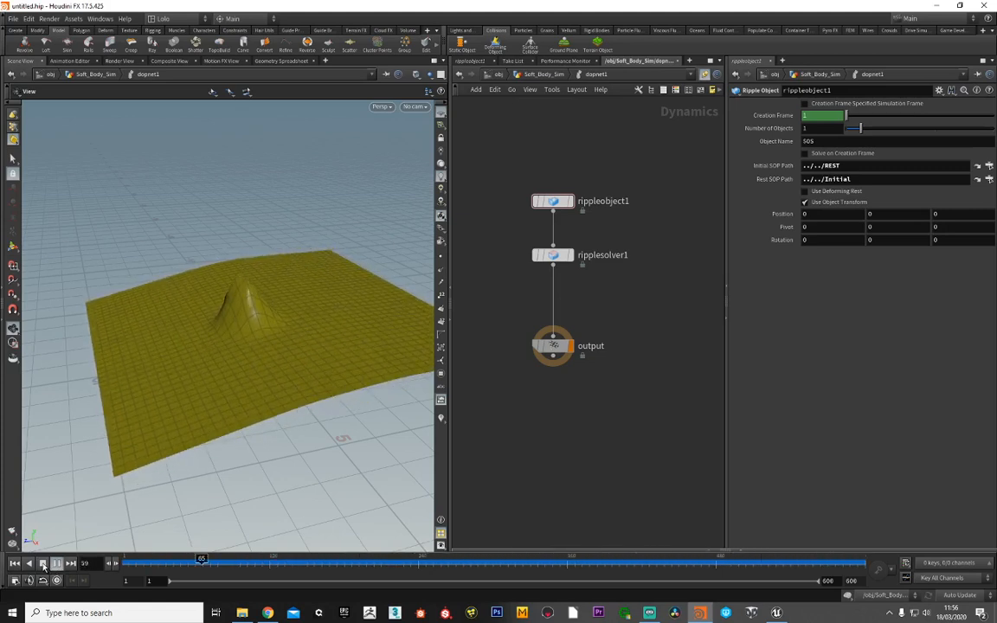
click(44, 564)
click(15, 563)
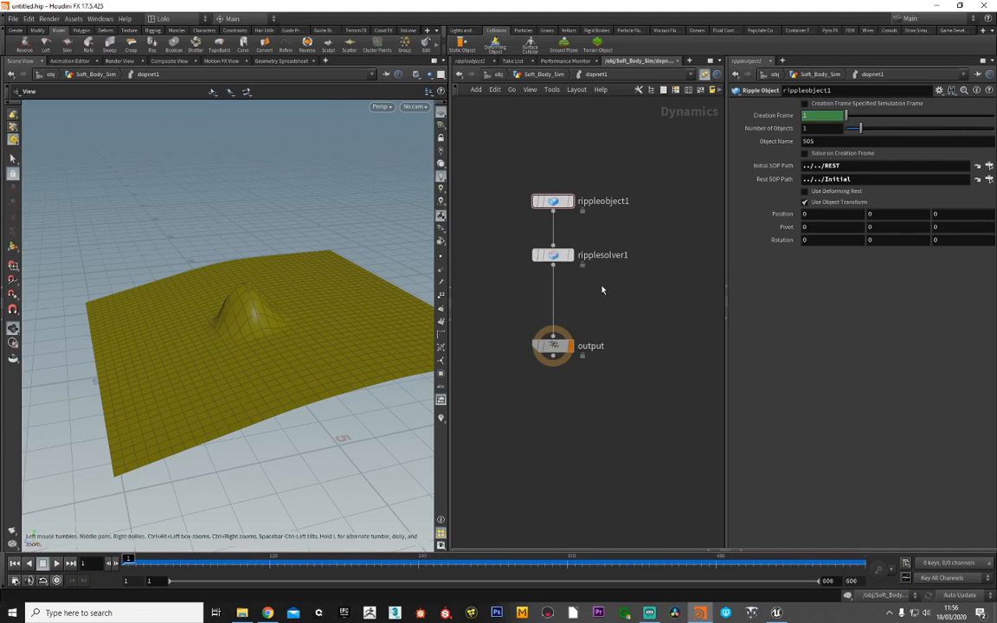
- Point the ripple object's Initial SOP Path back to the Initial null and its Rest SOP Path to the REST null
click(552, 255)
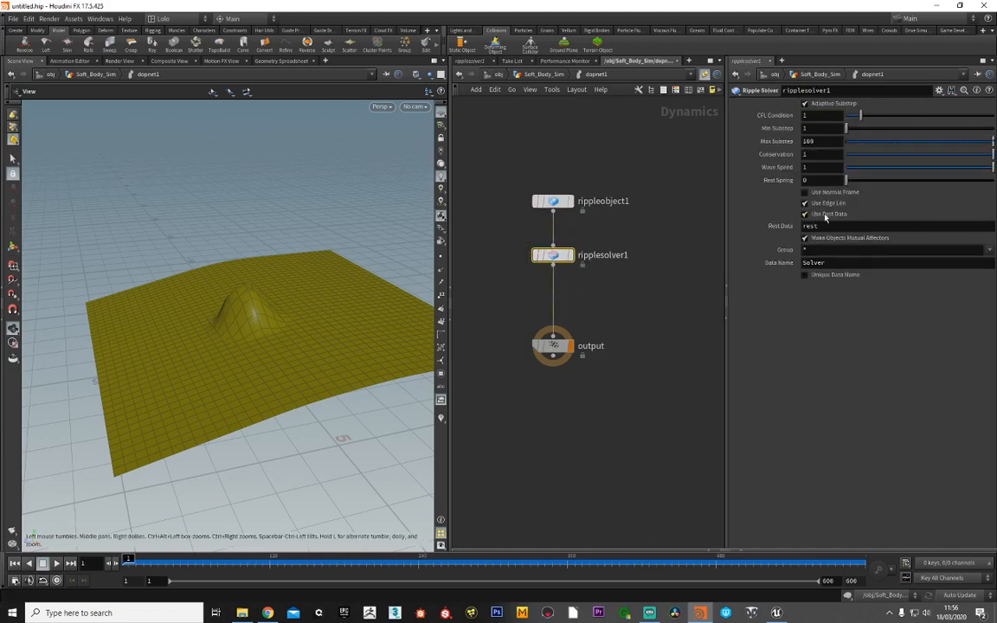
click(553, 201)
click(987, 166)
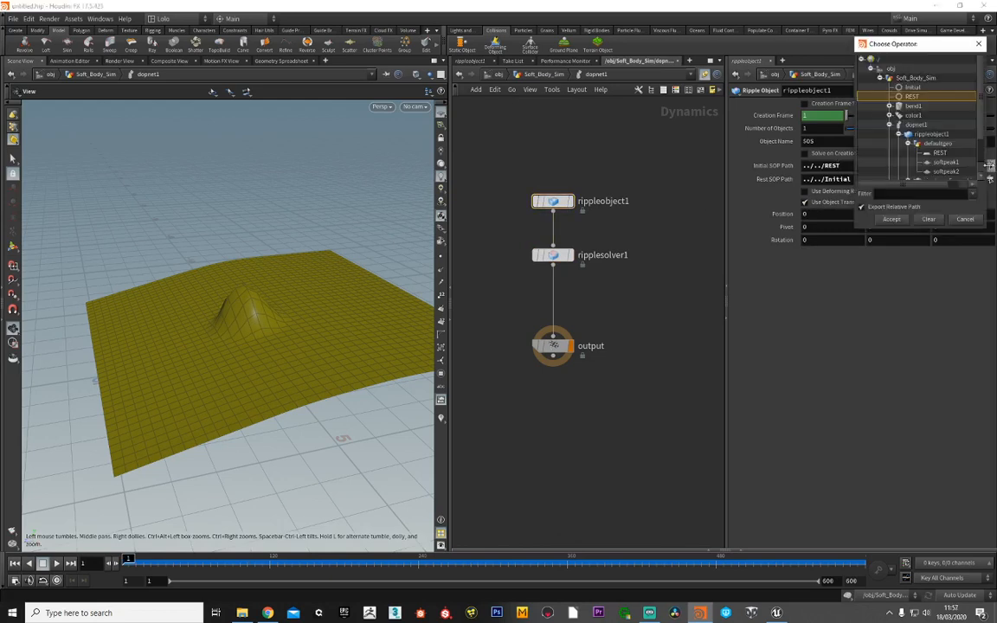
double_click(917, 88)
click(989, 179)
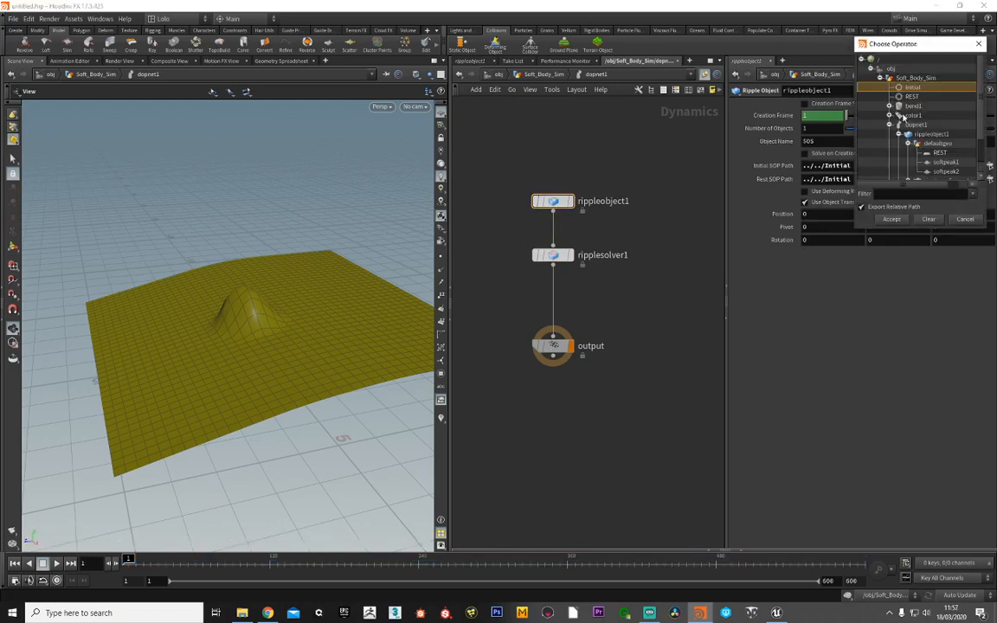
double_click(886, 164)
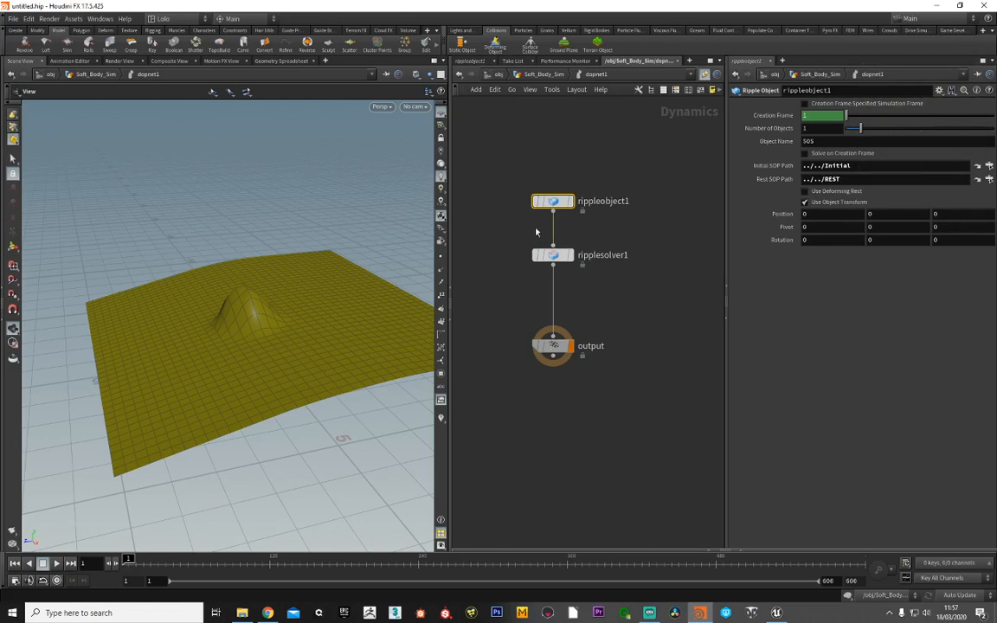
- Display the REST null in the geometry network and play the simulation from inside the DOP network
click(530, 75)
click(578, 241)
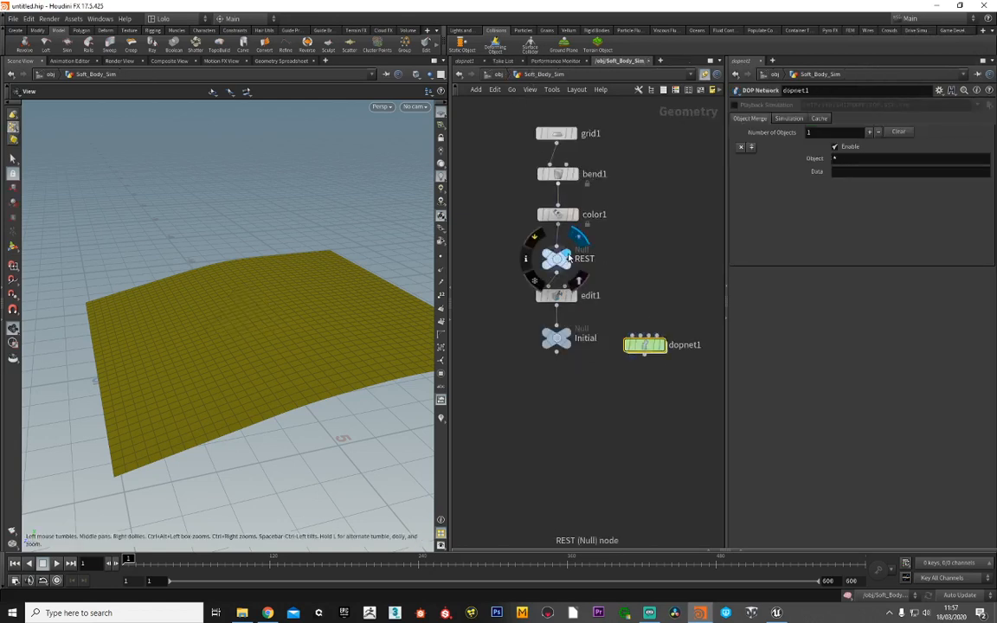
double_click(645, 344)
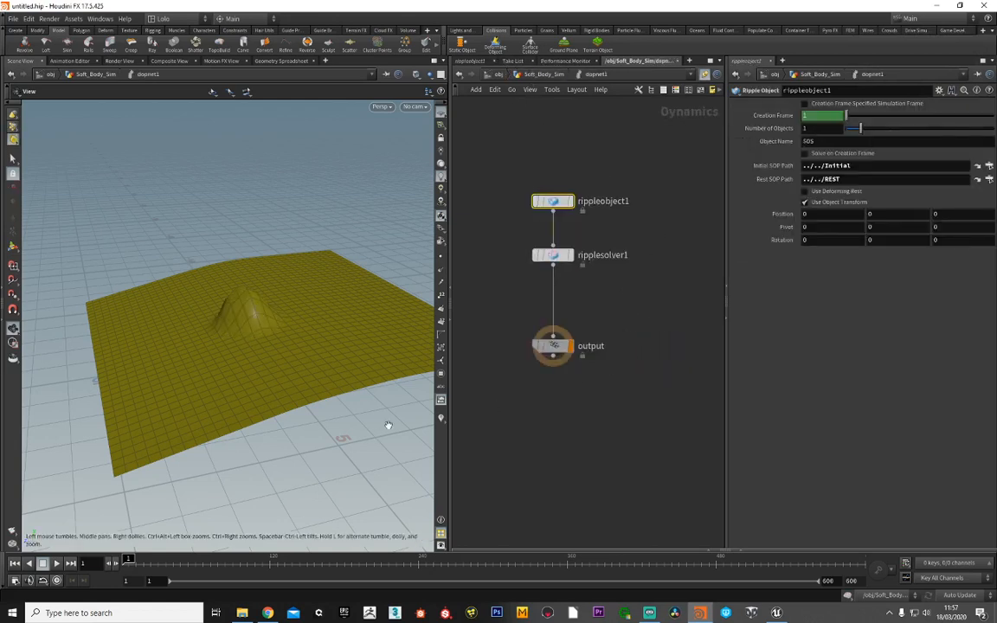
click(70, 563)
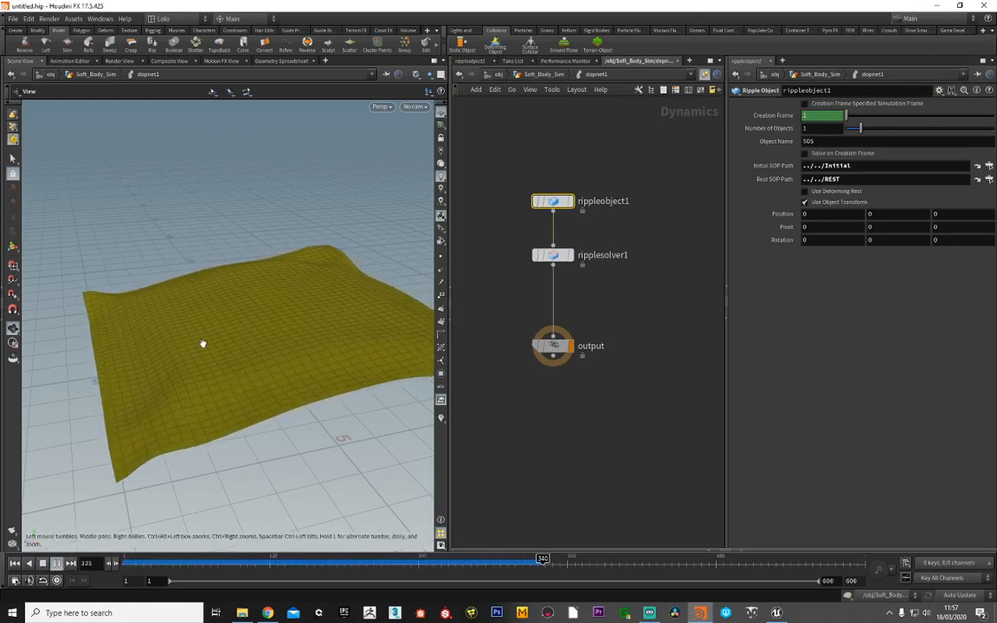
- Ghost other objects in the viewport and compare the display at the geometry and object levels
click(428, 75)
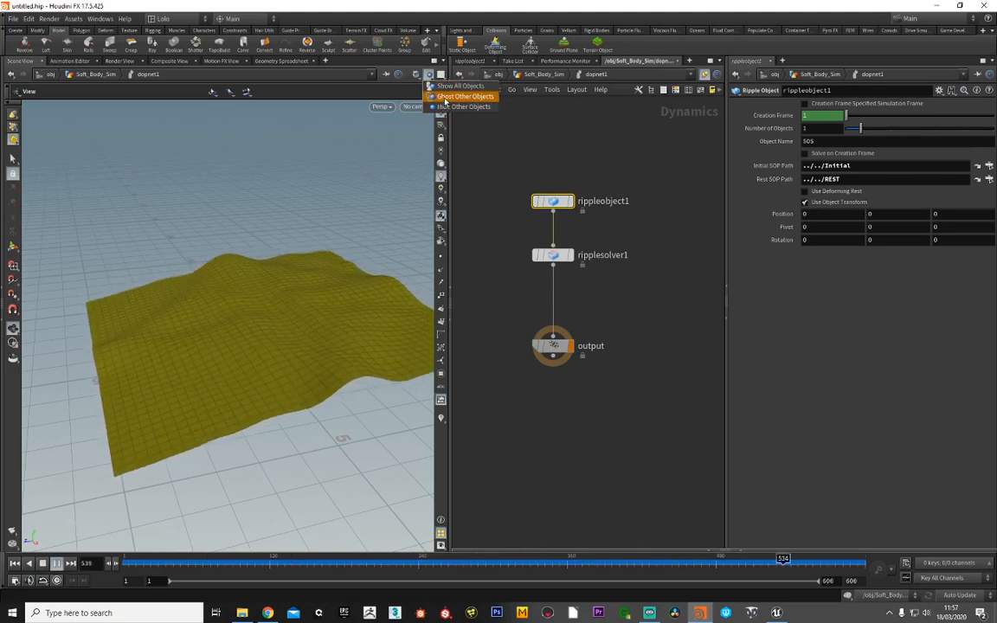
click(455, 97)
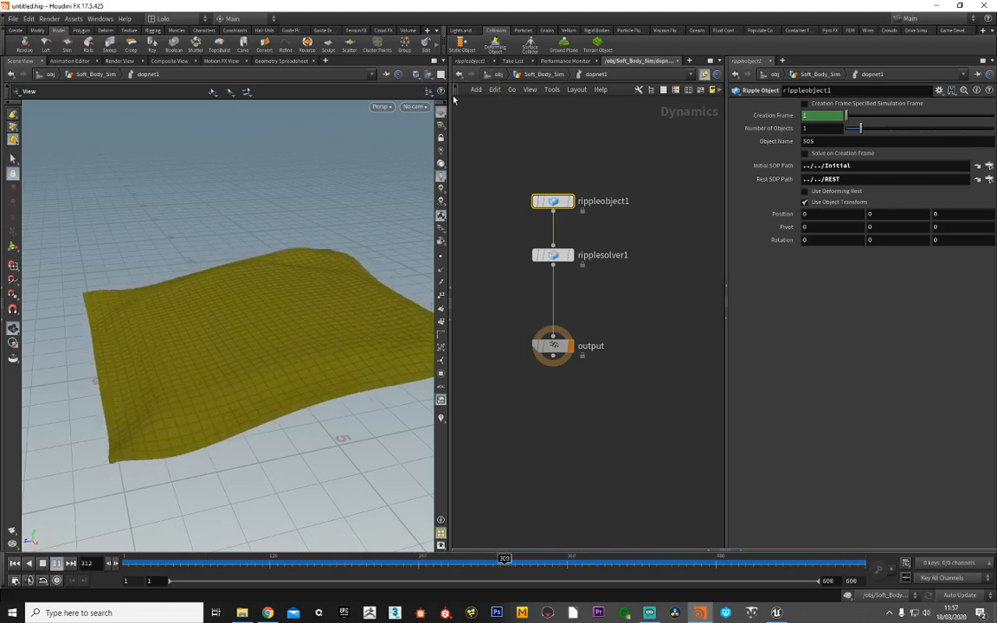
click(534, 74)
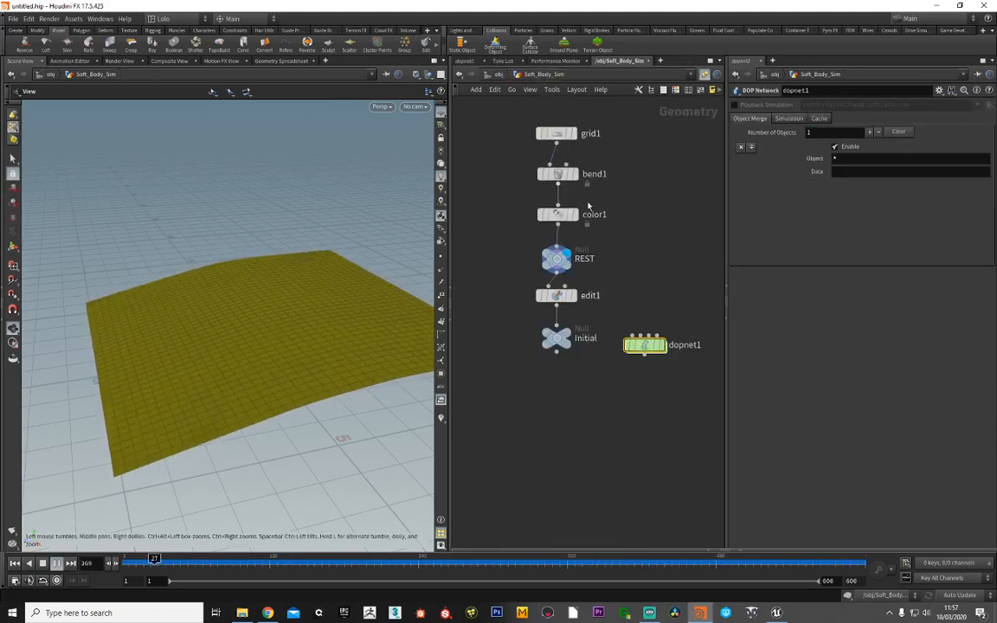
double_click(645, 345)
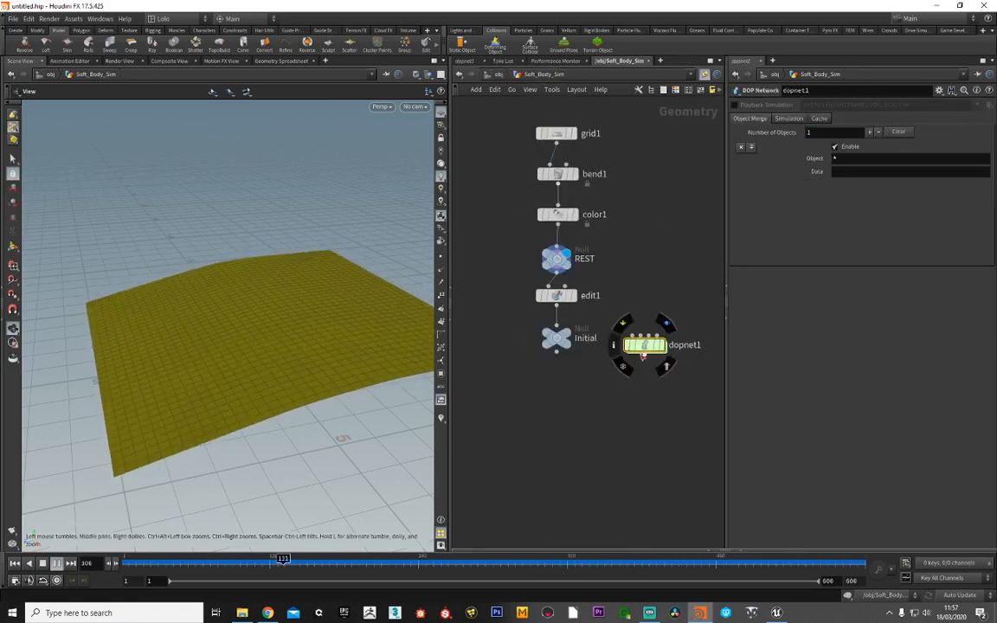
click(538, 75)
click(499, 76)
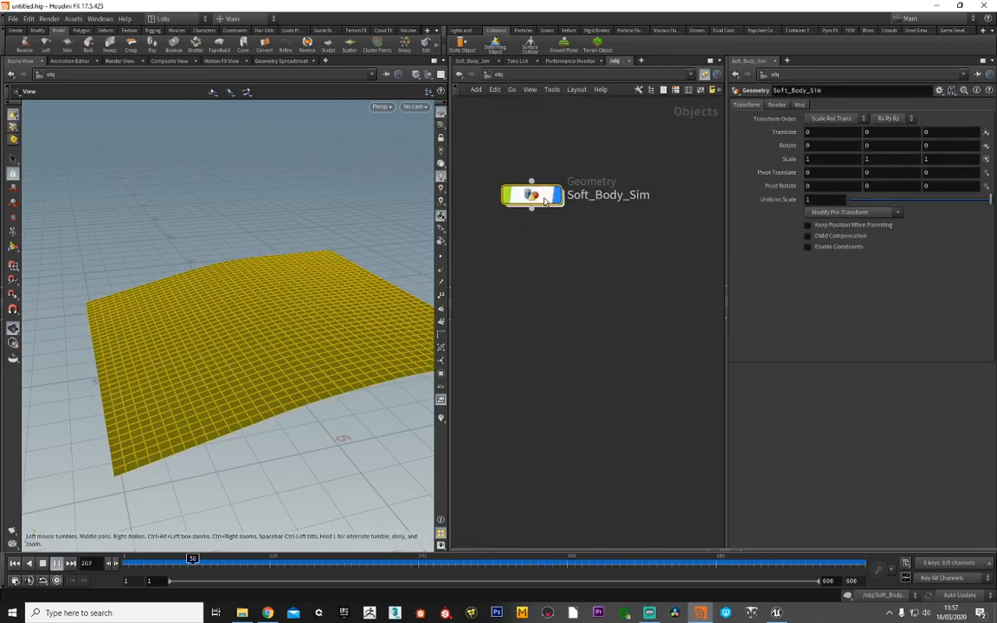
double_click(532, 195)
- Display the Initial null in the geometry network and watch the playing ripple from another angle inside the DOP network
mouse_move(568, 257)
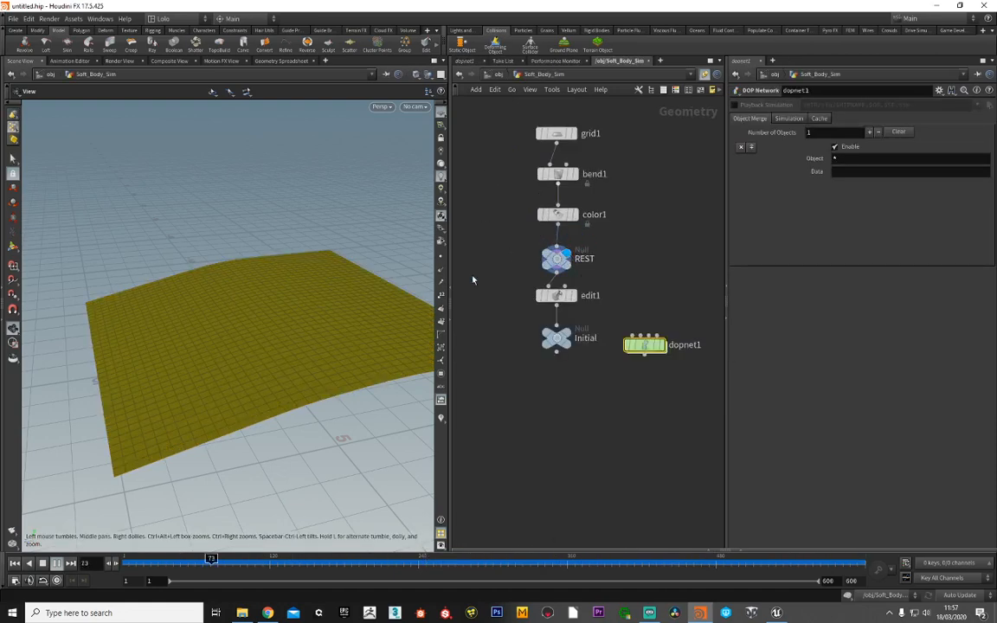
click(569, 334)
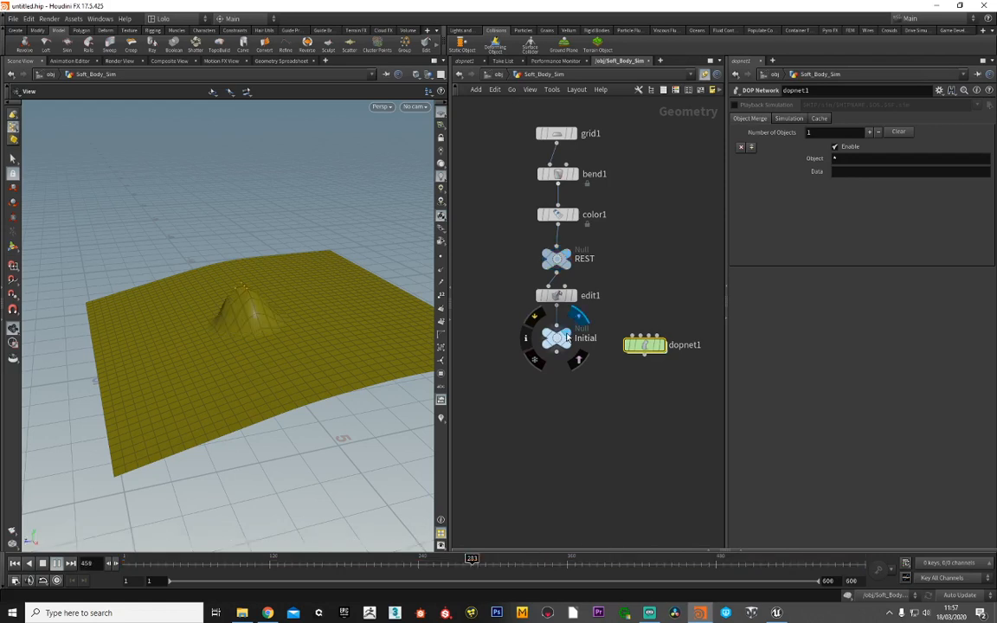
double_click(648, 346)
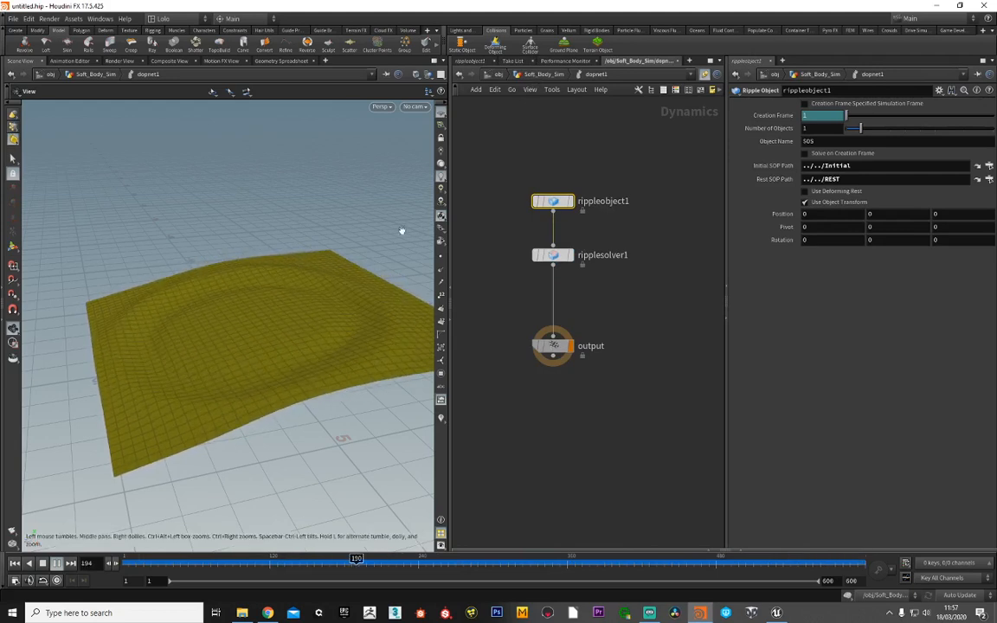
drag(309, 303, 243, 311)
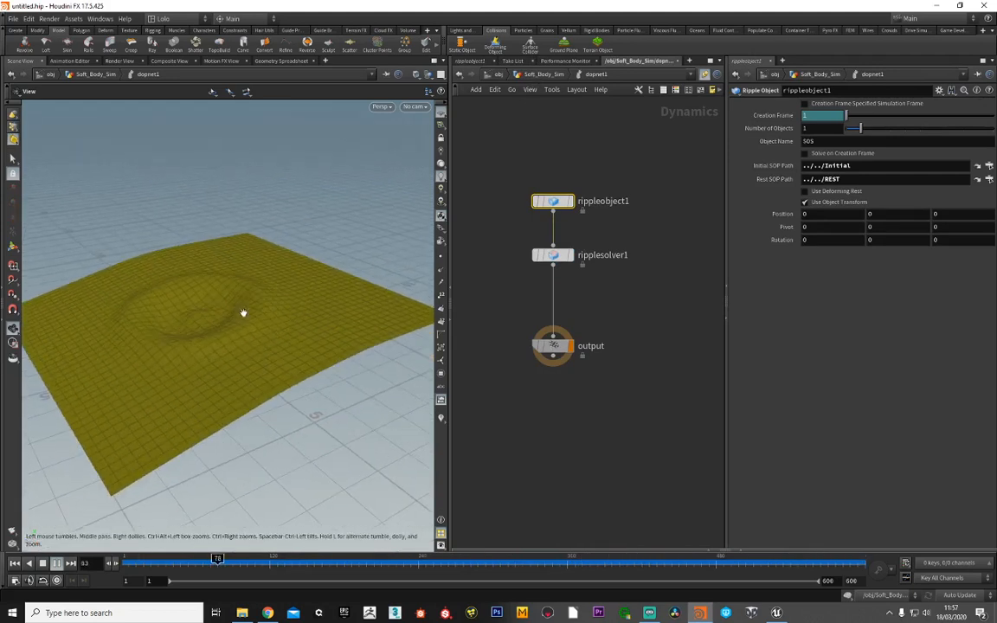
- Try the ripple solver with a Wave Speed of 4 and a Conservation of 0.3 during playback
click(553, 255)
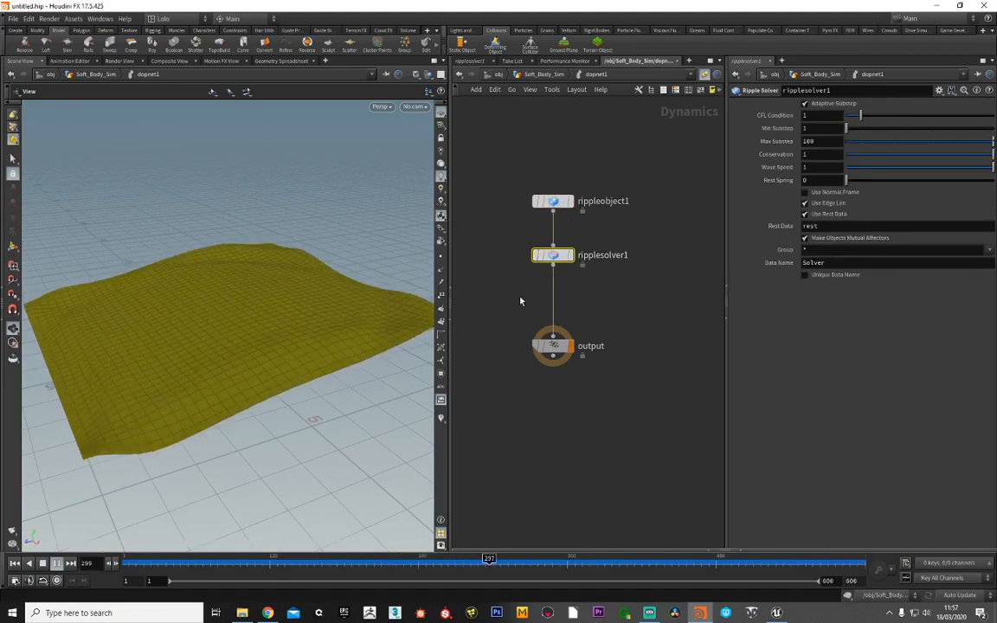
drag(812, 168, 784, 170)
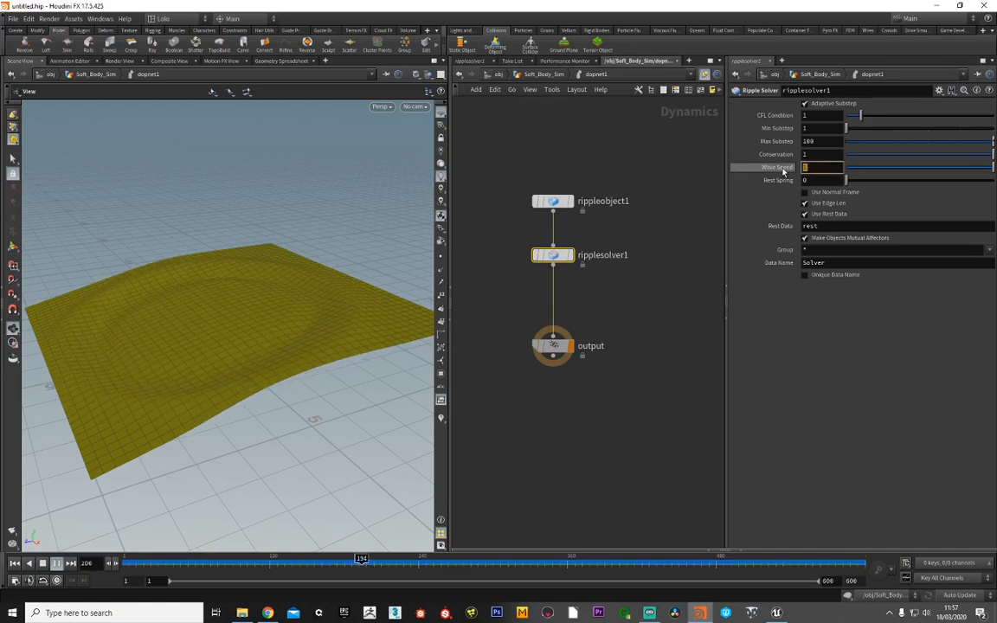
text(4)
key(Return)
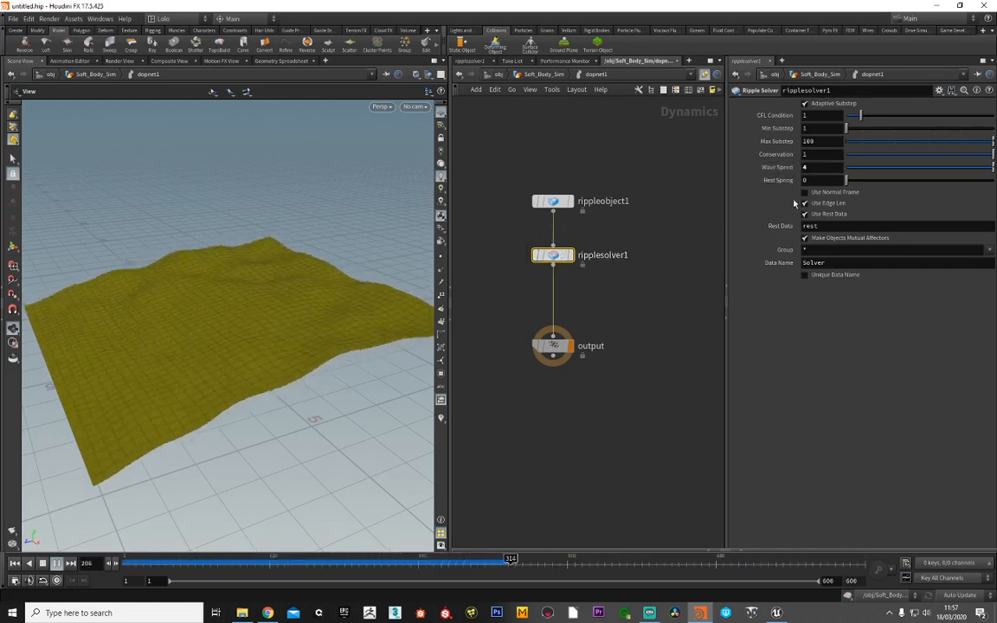
drag(817, 156, 780, 156)
text(0.3)
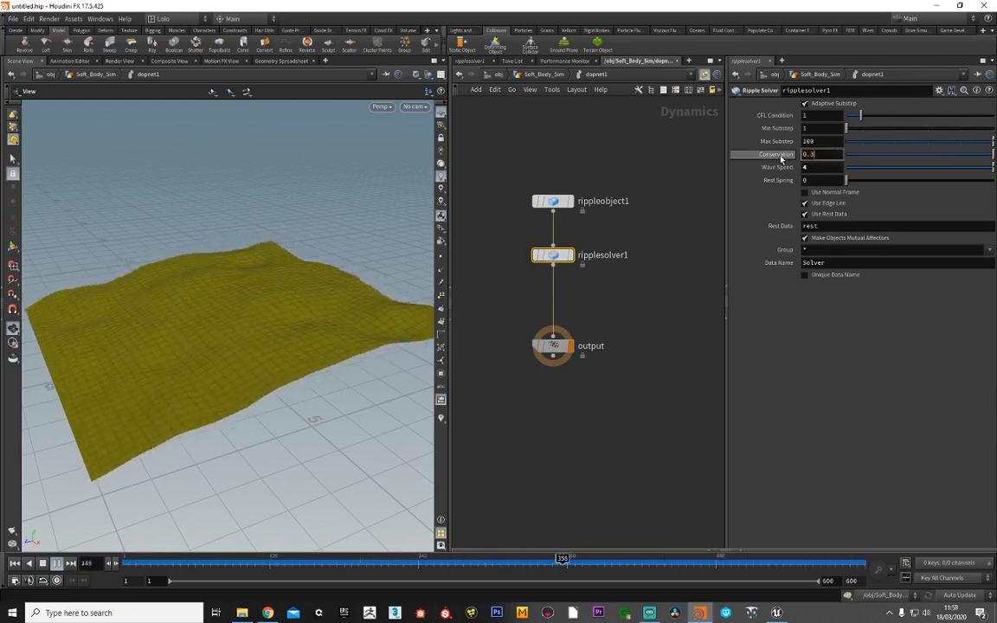
key(Return)
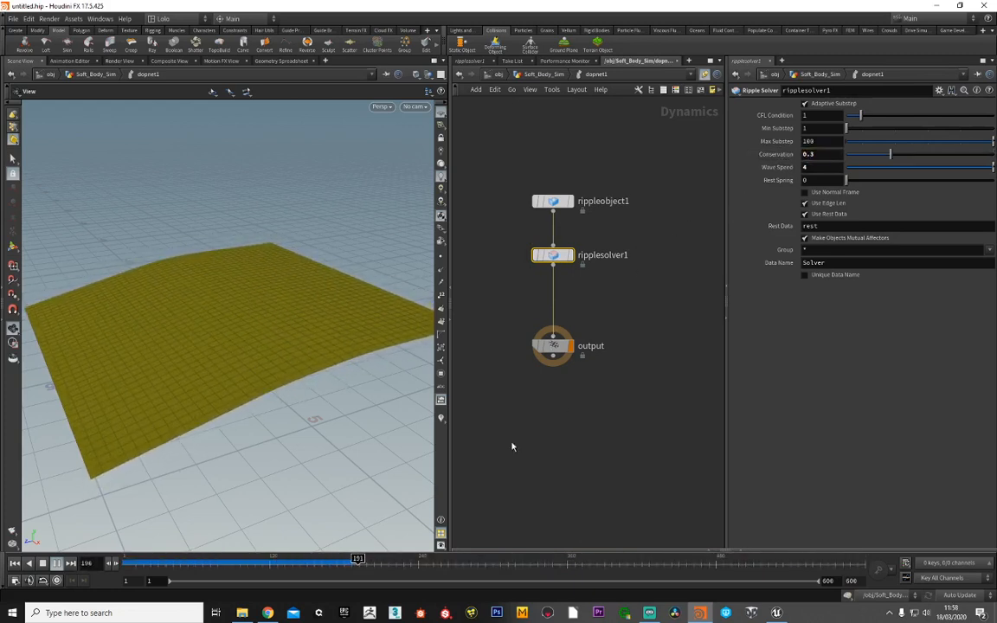
- Set the ripple solver's Wave Speed to 2 and its Conservation to 0.7
drag(821, 156, 784, 161)
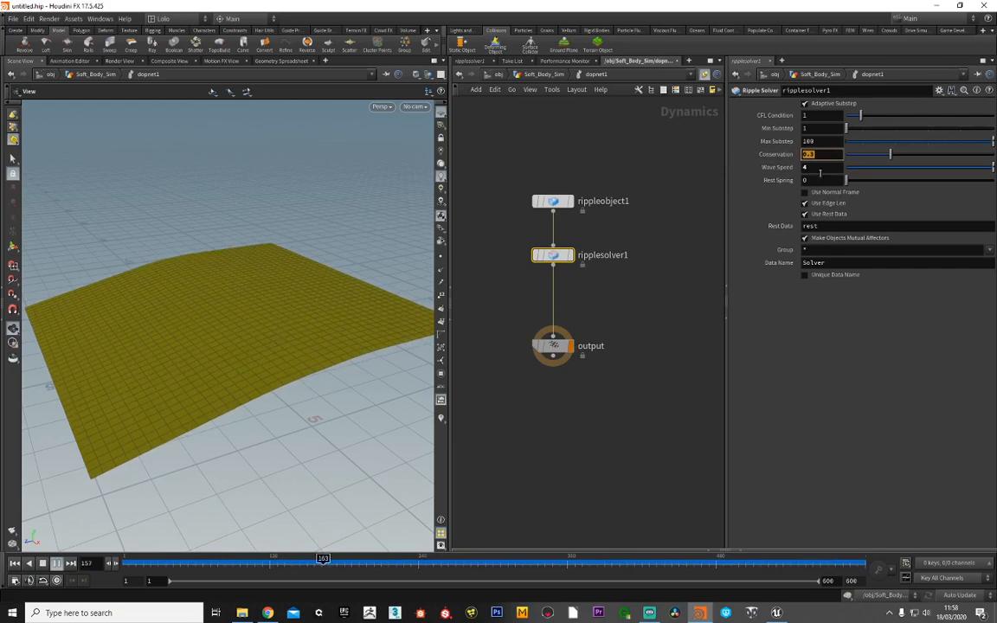
drag(818, 170, 791, 175)
text(2)
key(Return)
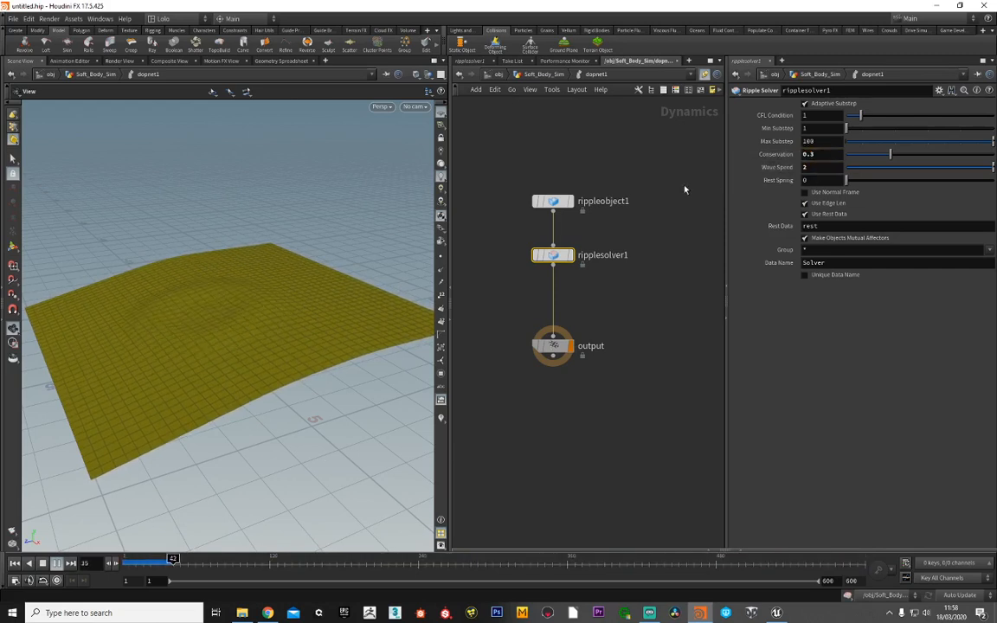
drag(824, 155, 755, 154)
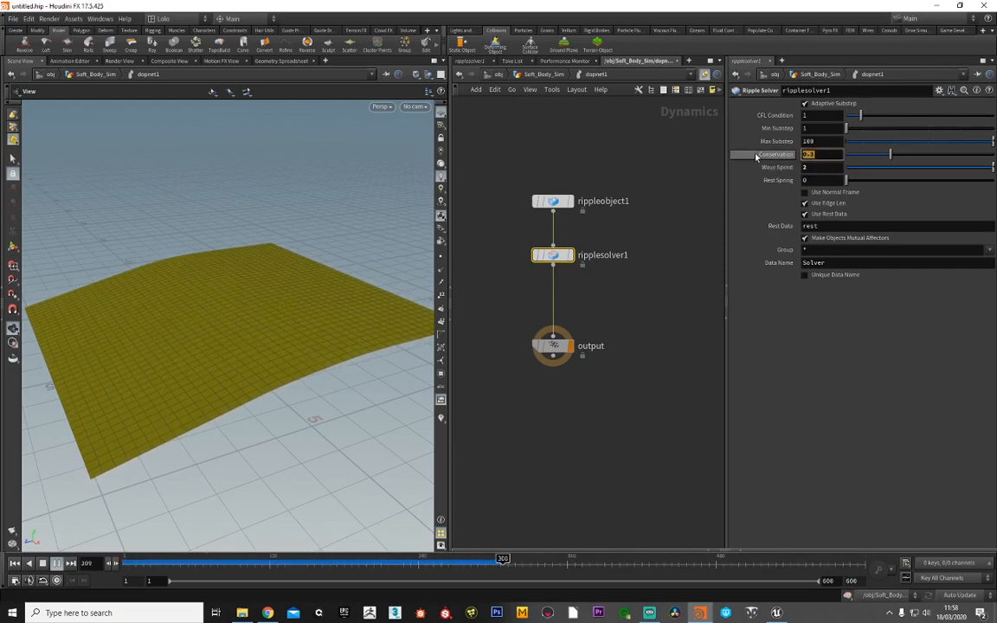
text(0.)
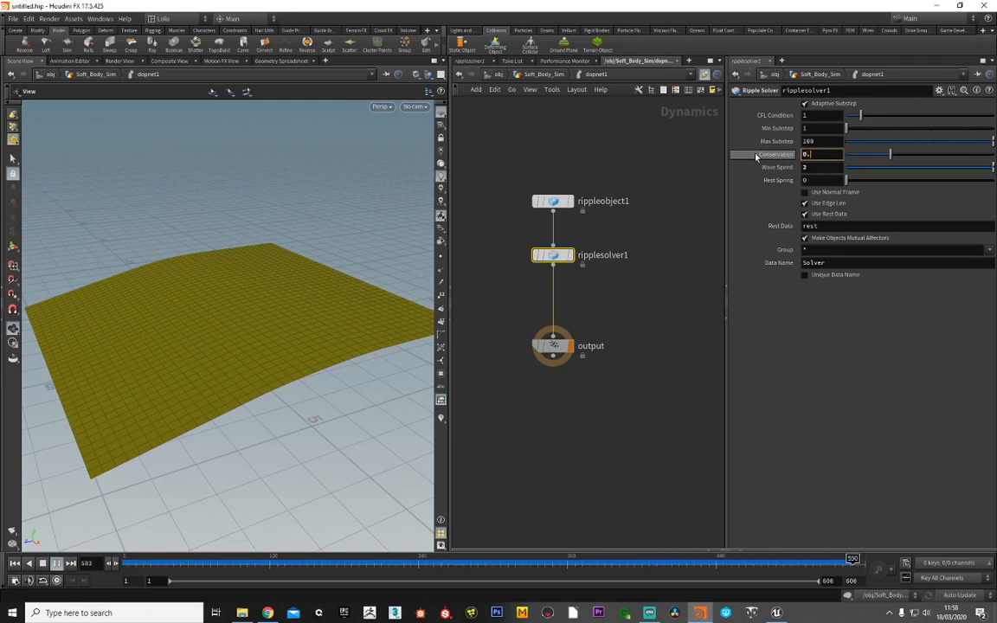
text(7)
key(Return)
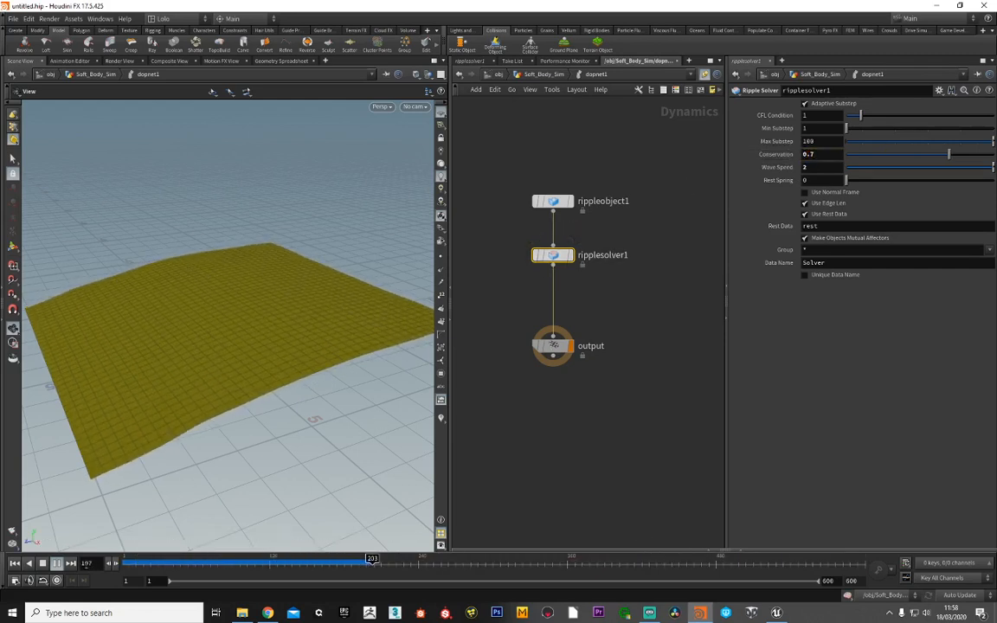
- Stop the playback at frame 240 and shorten the timeline's end frame to 240
drag(464, 558, 420, 564)
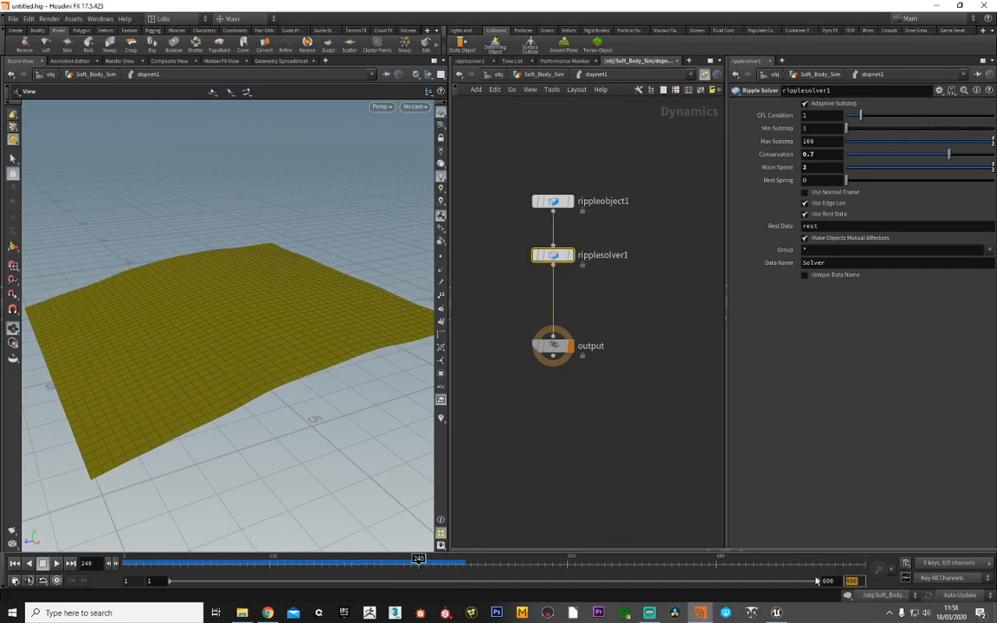
text(0)
key(Return)
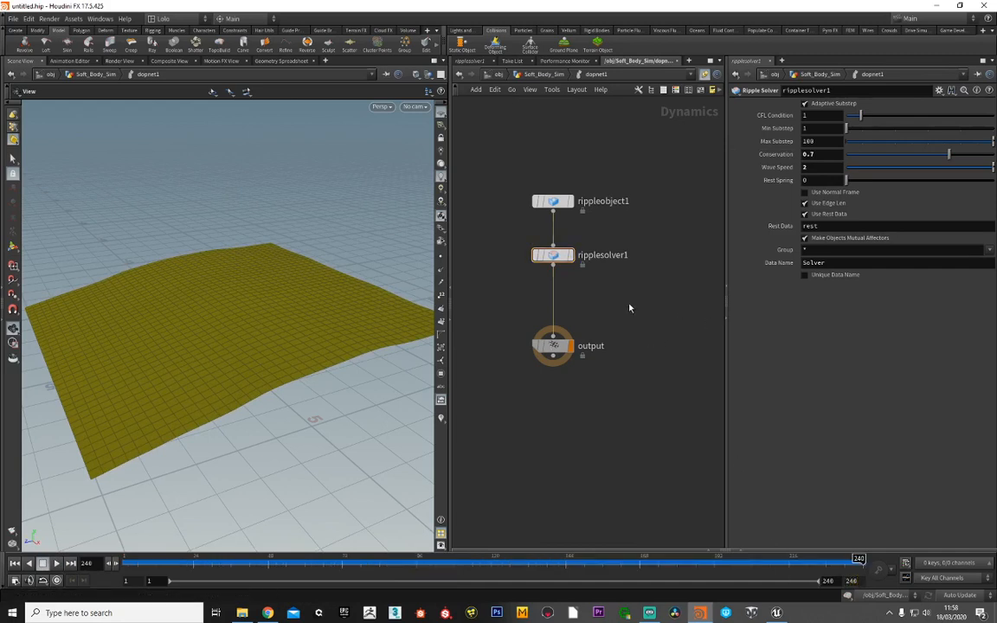
- Check the geometry network's nulls against the initial and rest SOP paths of the ripple object
click(538, 74)
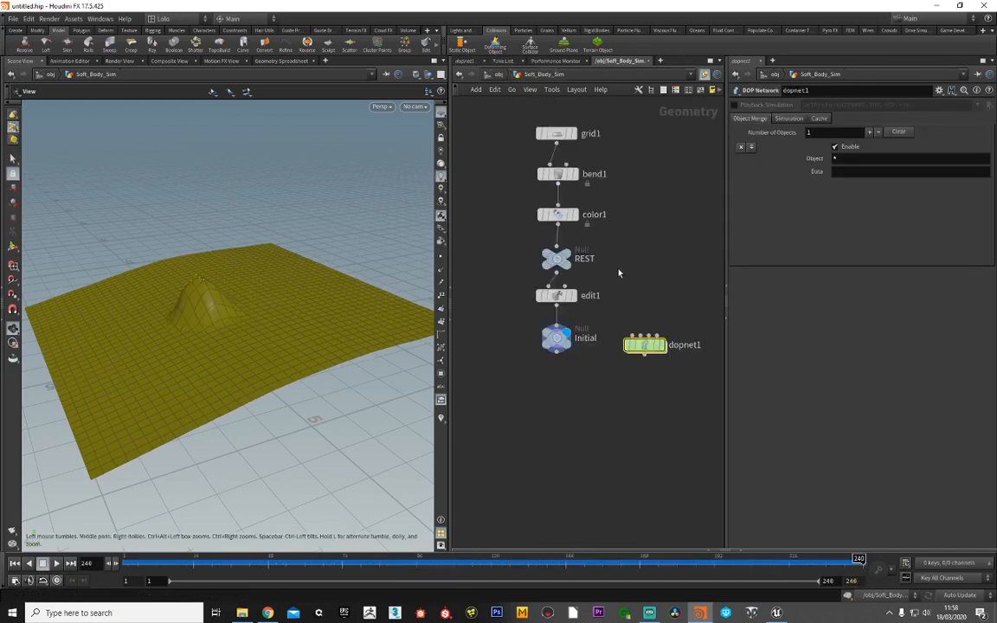
double_click(644, 348)
click(553, 201)
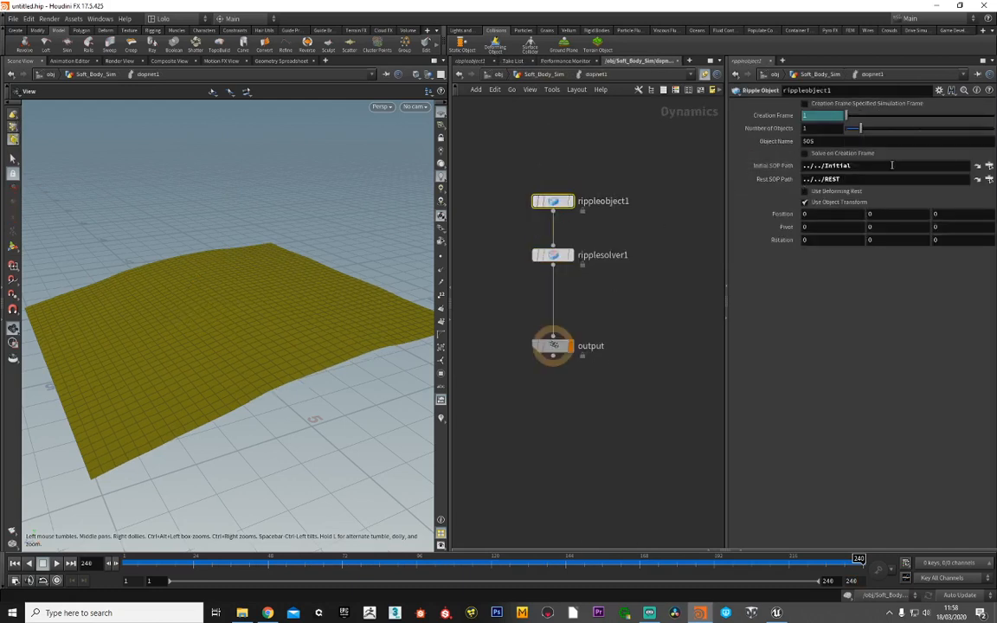
- Duplicate the Initial null below dopnet1 in the geometry network and wire dopnet1's output into the copy
click(538, 74)
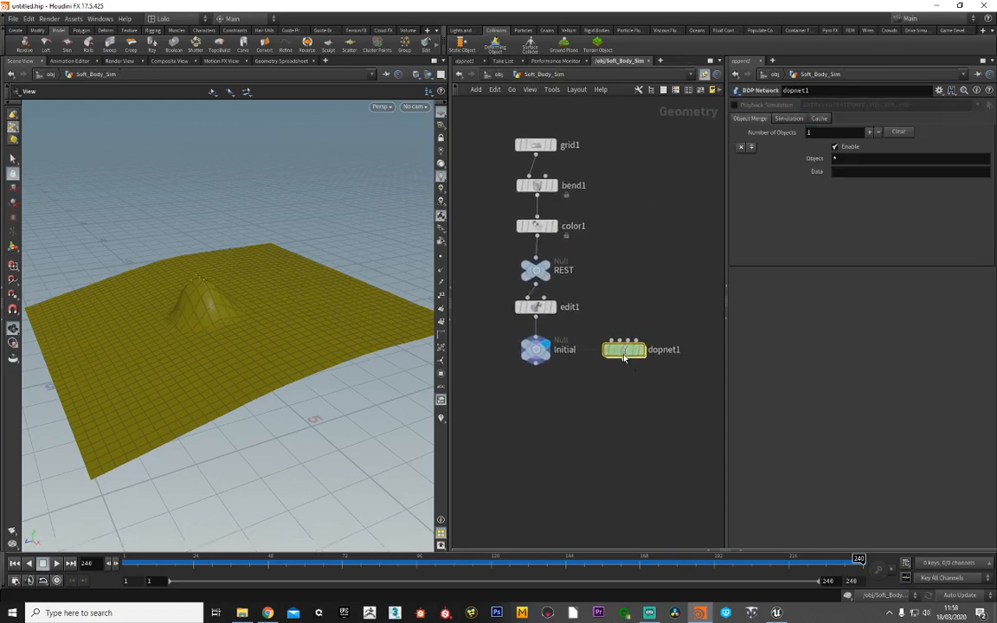
mouse_move(634, 353)
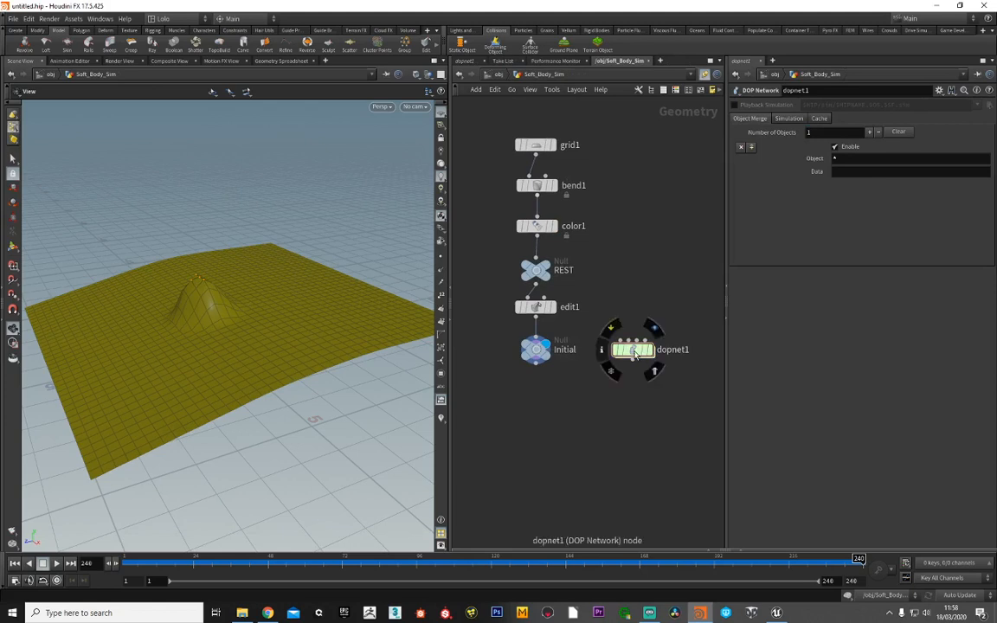
alt+drag(536, 350, 631, 408)
drag(632, 359, 633, 396)
- Rename the null connected below dopnet1 to OUT_SIM
double_click(670, 405)
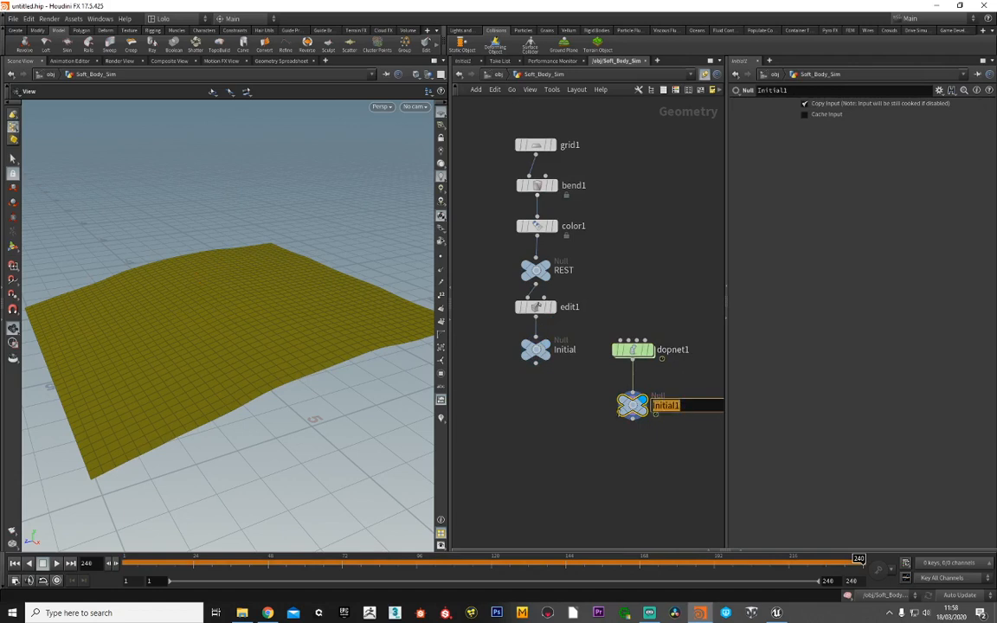
text(OUT)
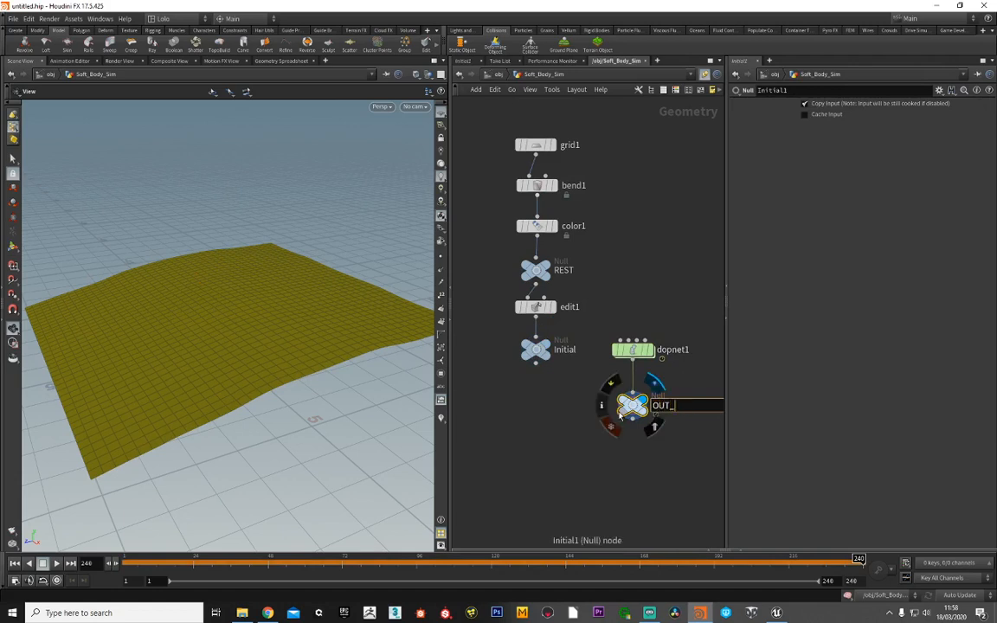
text(_SIM)
key(Return)
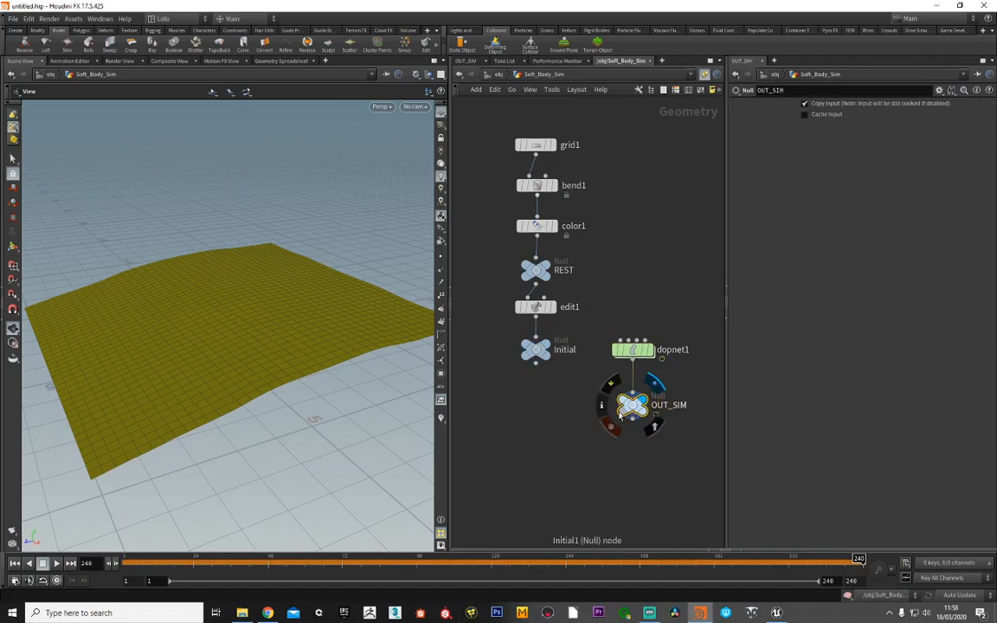
- Leave the Soft_Body_Sim geometry network and open the out network for output nodes
click(495, 76)
click(490, 75)
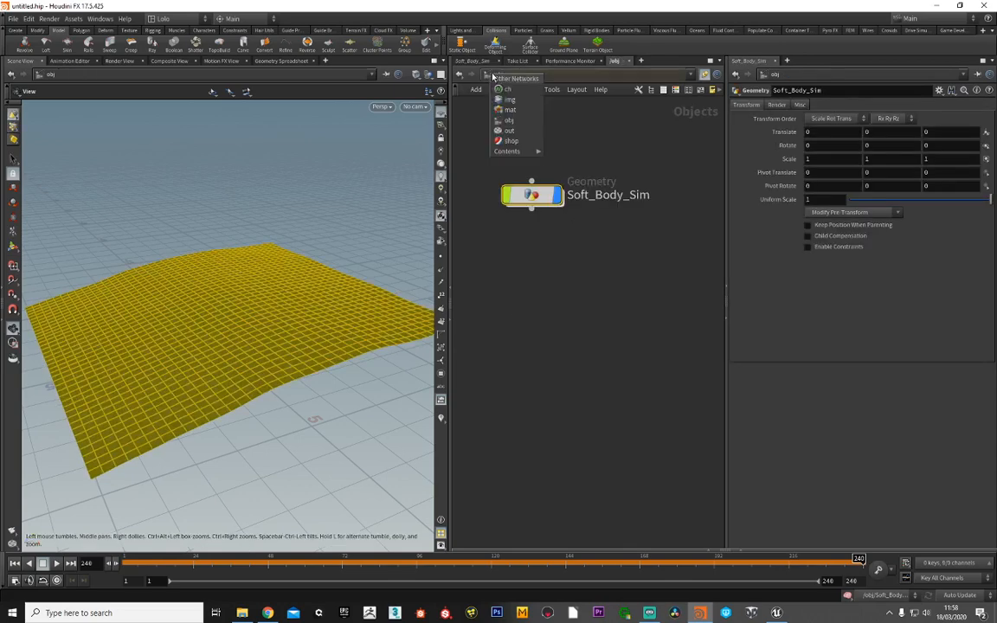
click(509, 131)
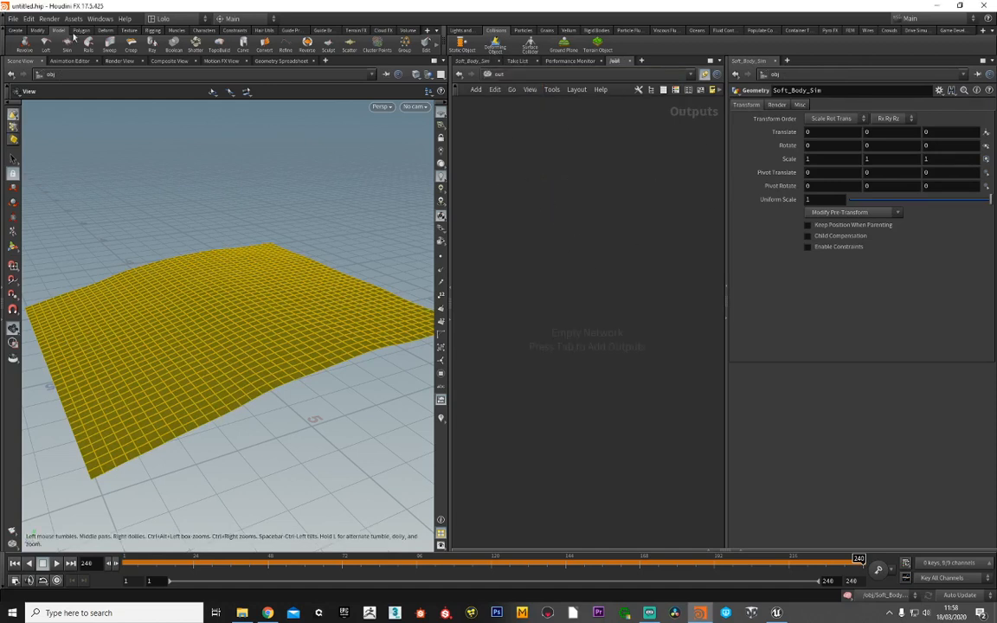
- Save the scene as 02.SOFTBODIES.hip in the Cours_VAT folder on the desktop
click(11, 18)
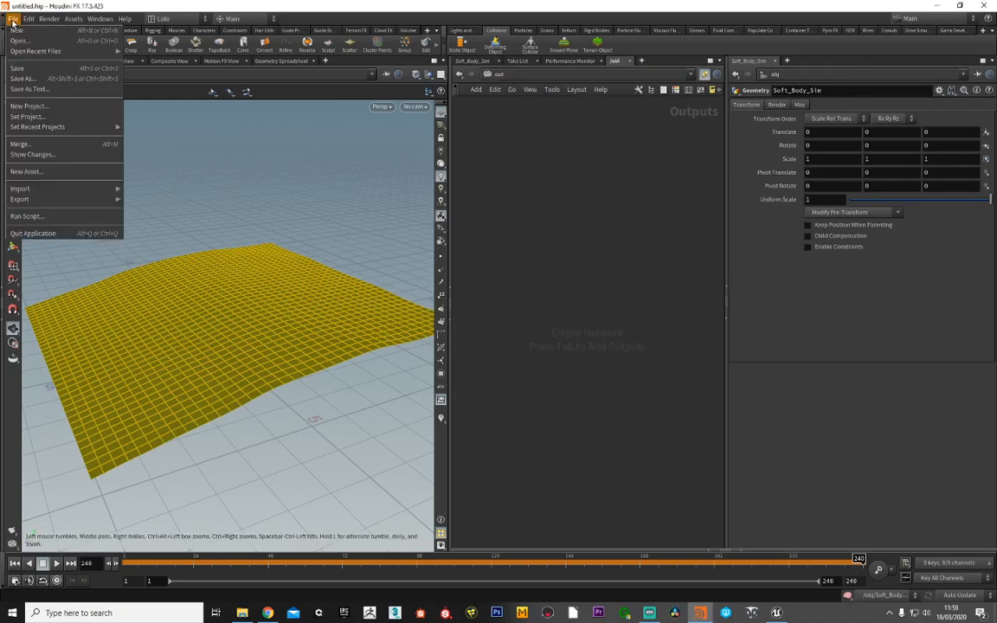
click(26, 78)
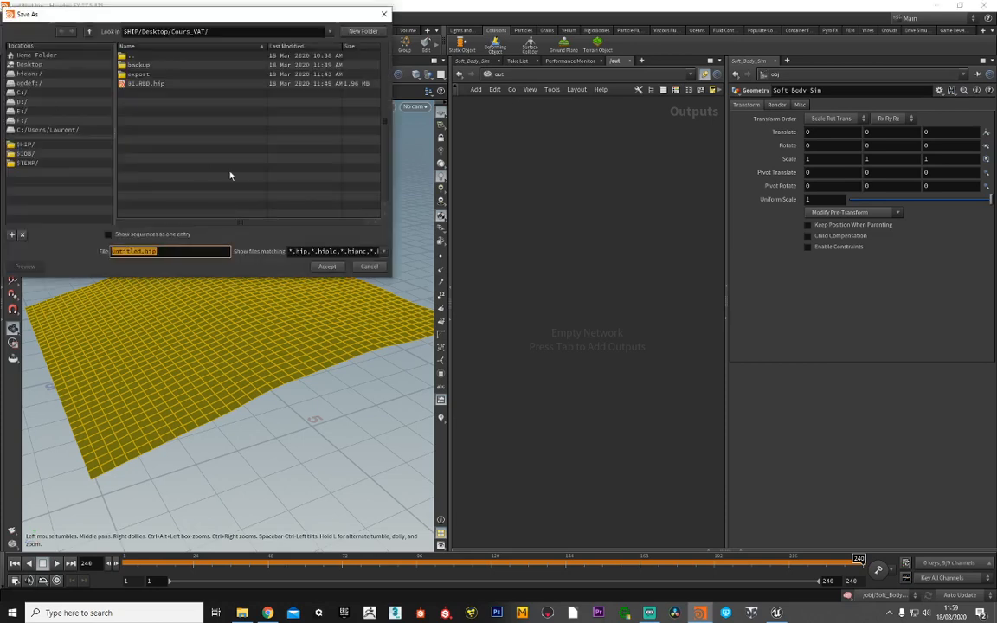
click(139, 84)
click(122, 251)
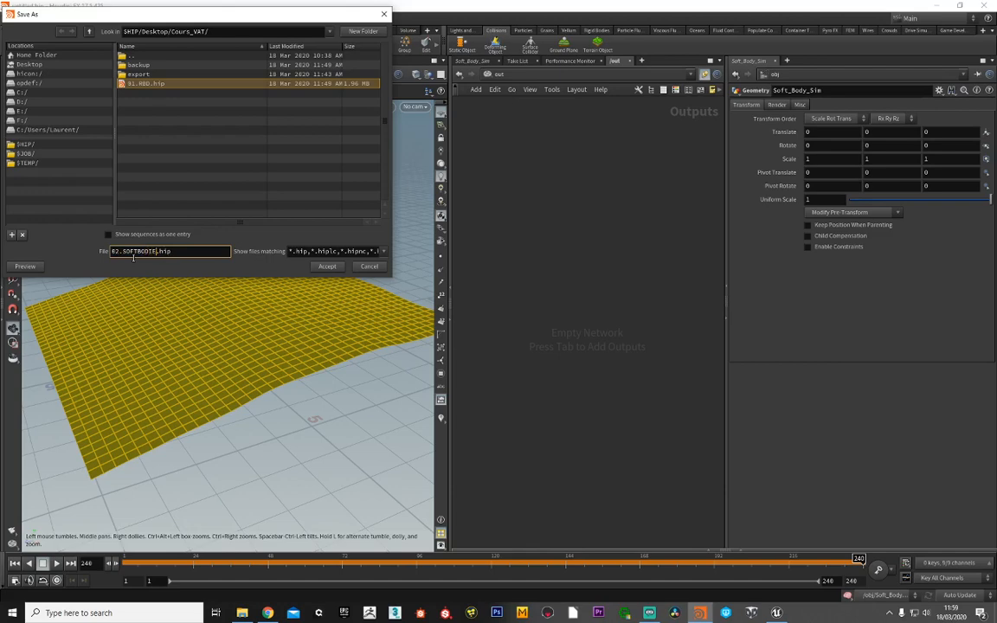
key(Return)
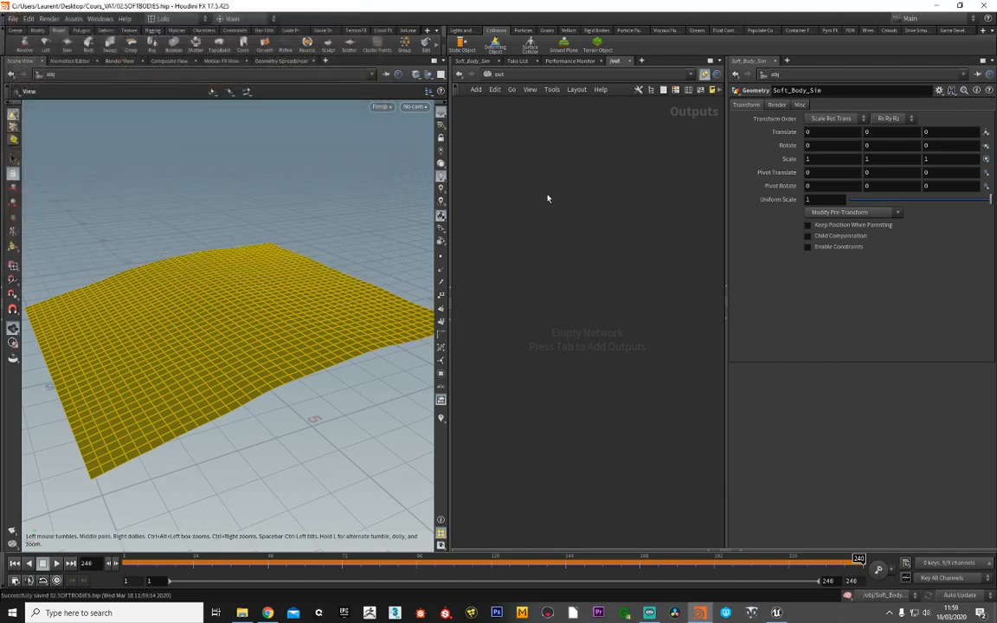
- Create a GameDev Vertex Animation Textures node with the Soft (Same Topology) method and OUT_SIM as its export node
click(949, 32)
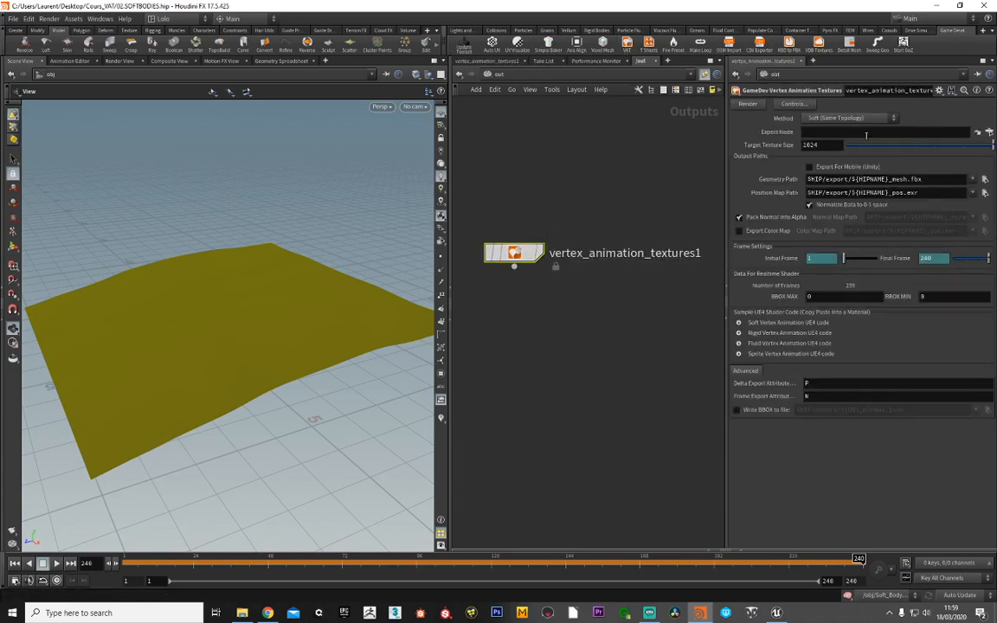
click(828, 120)
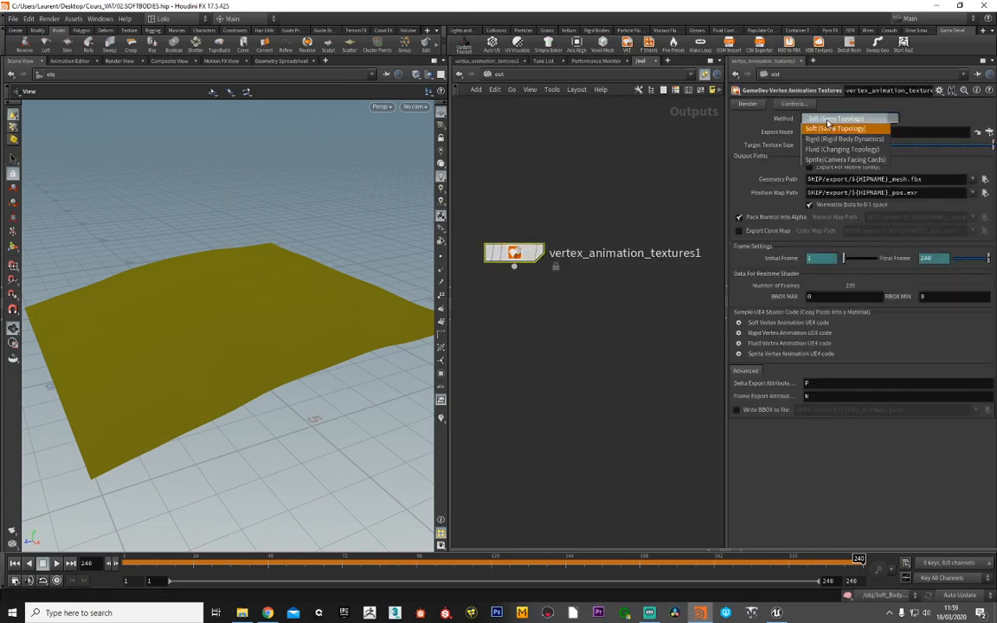
click(837, 129)
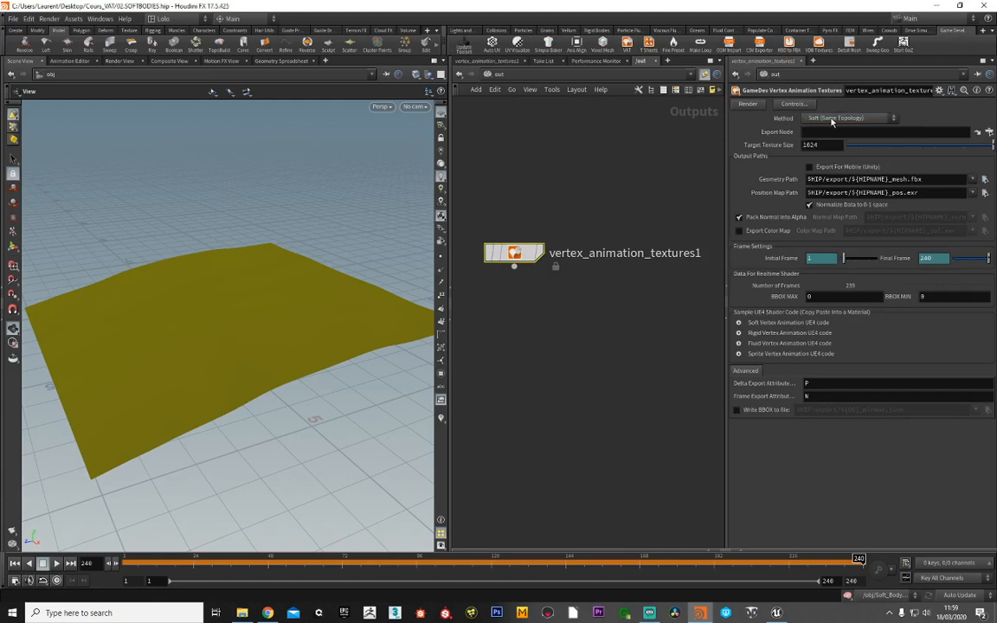
click(989, 133)
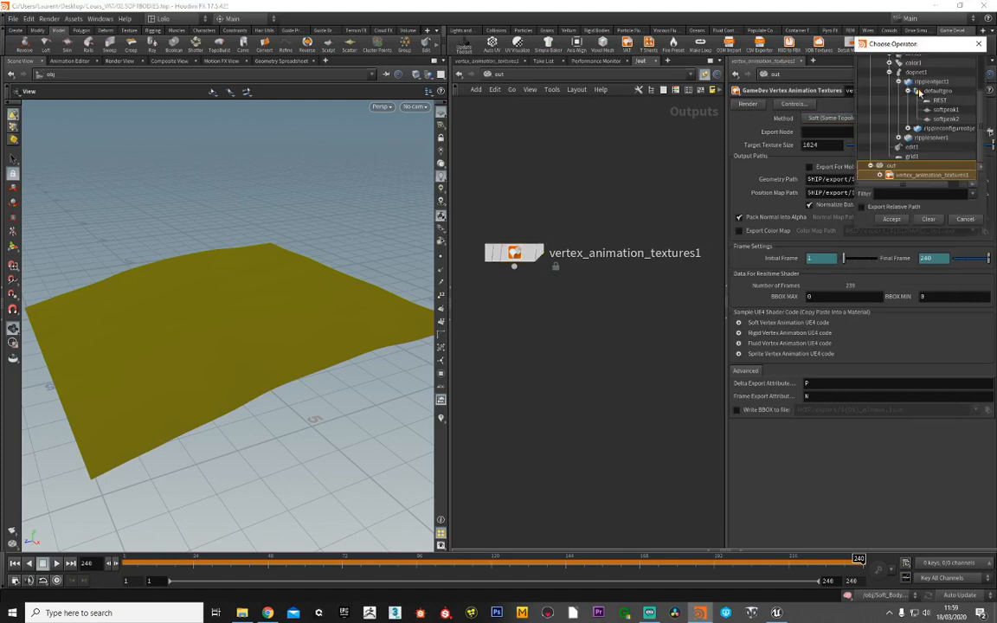
scroll(927, 109, up, 3)
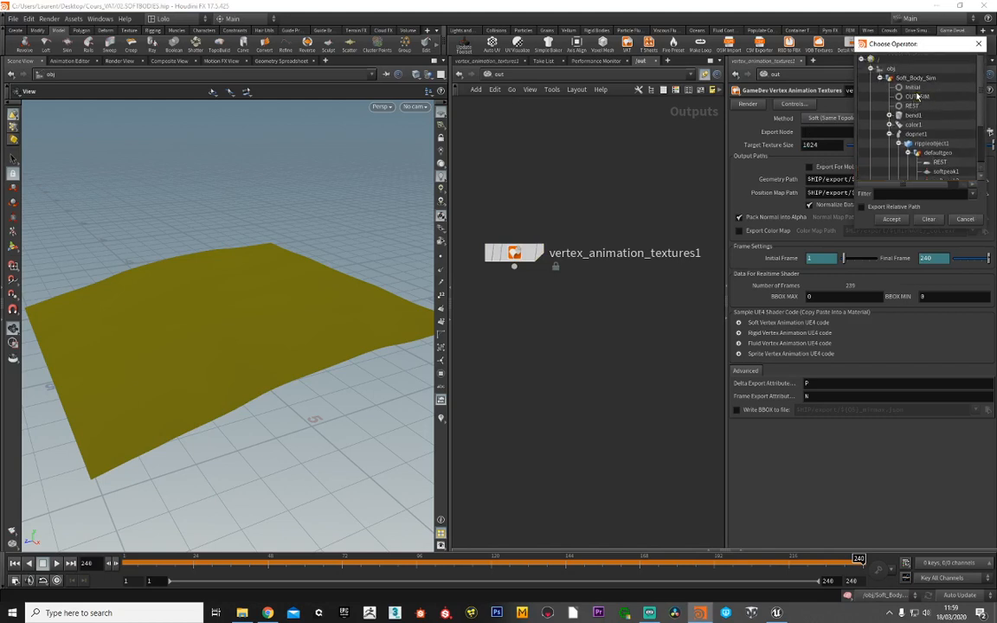
double_click(917, 96)
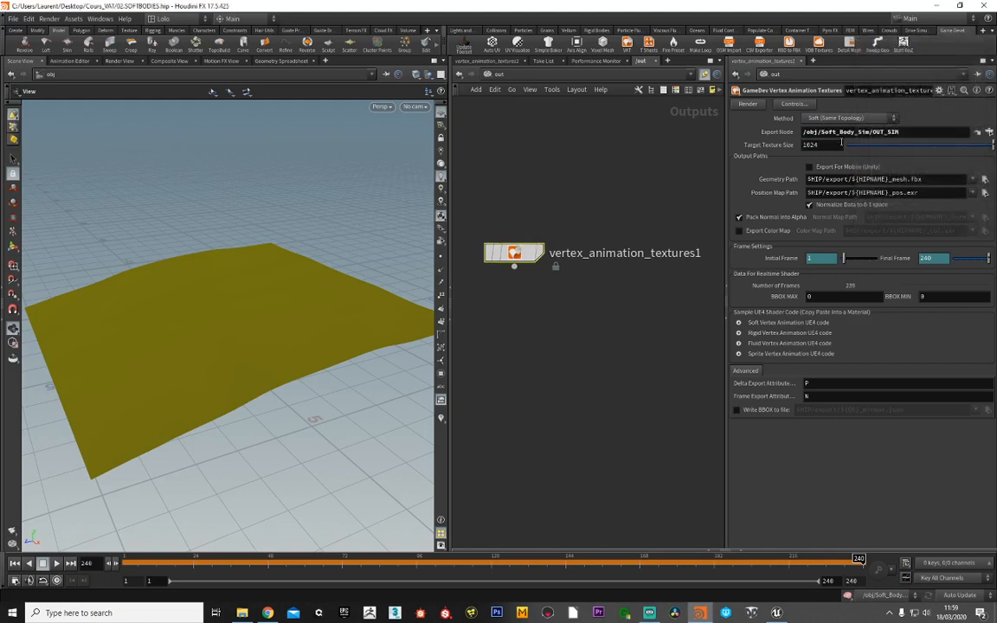
- Render the vertex animation textures at a target texture size of 512 and select all of the Soft Vertex Animation UE4 code
double_click(820, 147)
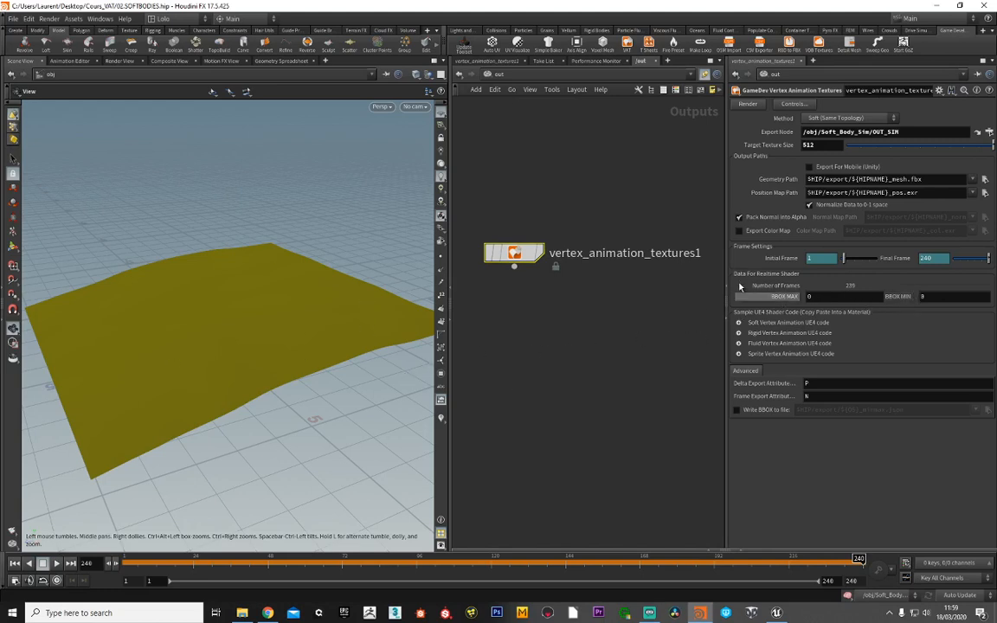
click(748, 105)
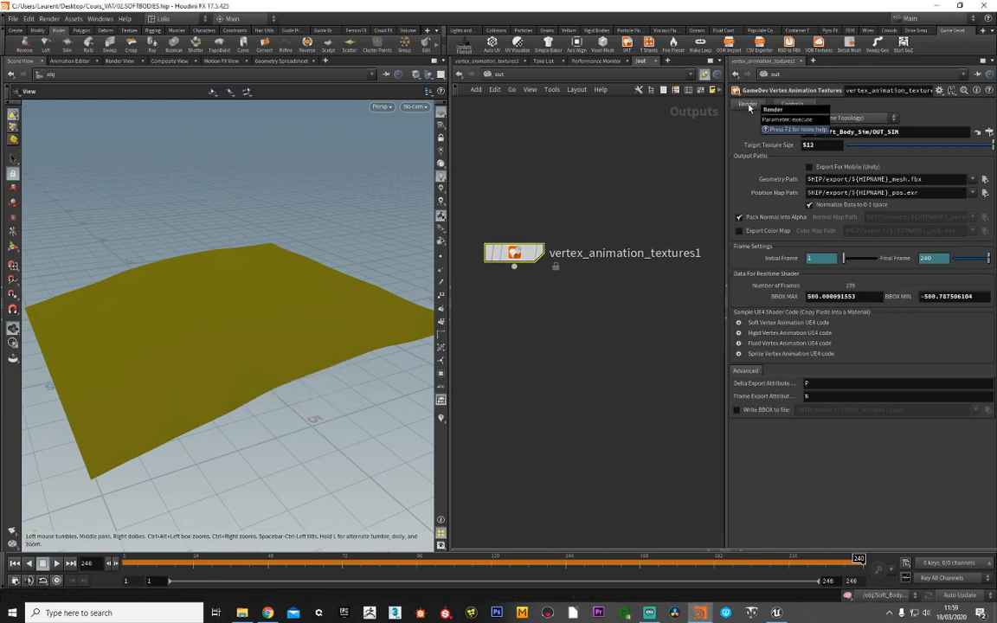
click(738, 323)
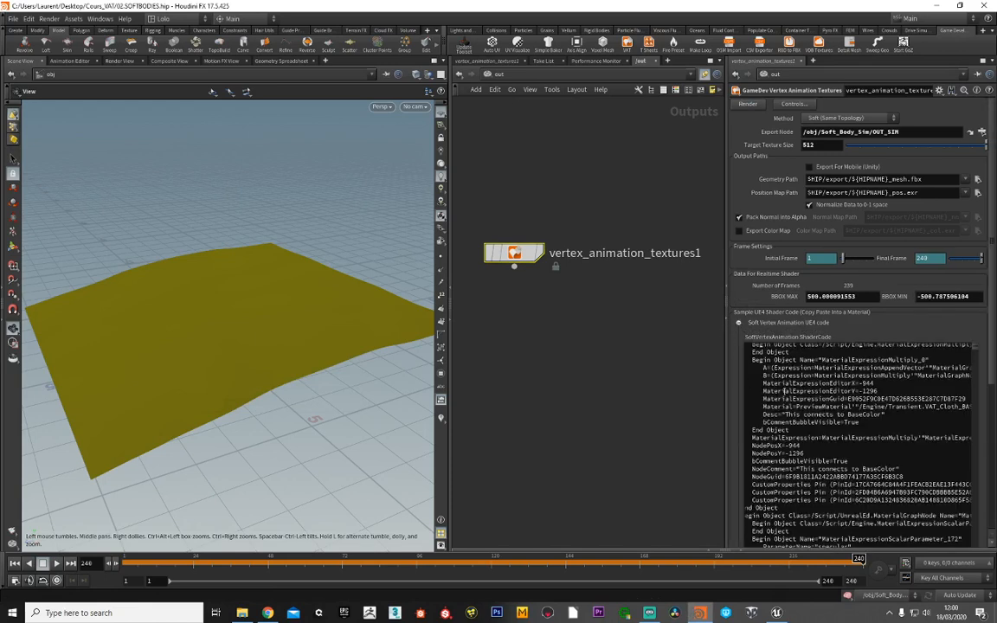
key(ctrl+a)
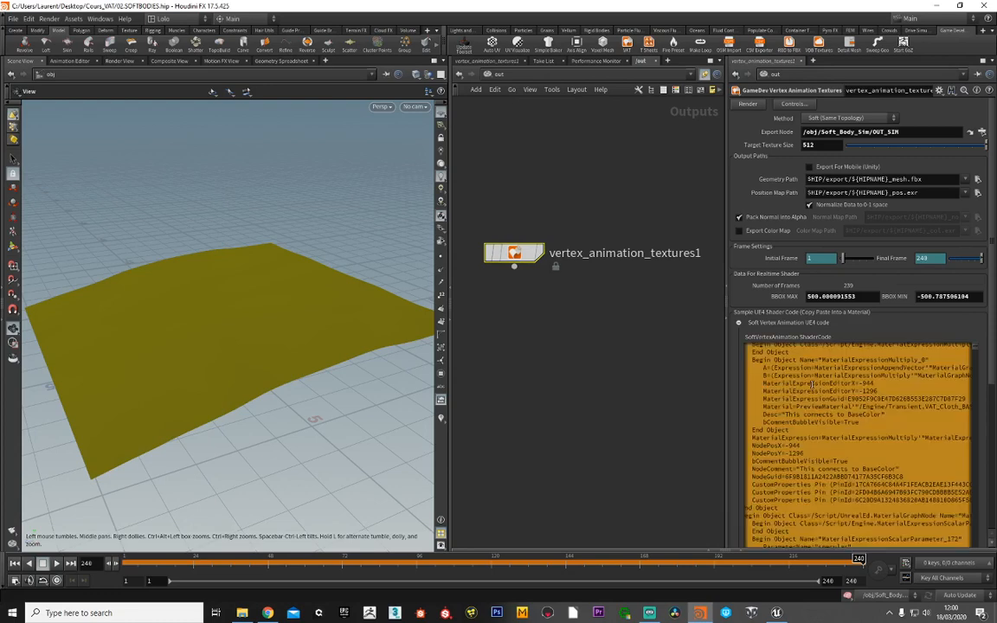
- Switch to Unreal Engine, go up to the RBD content folder and turn off the viewport's Realtime option
click(776, 612)
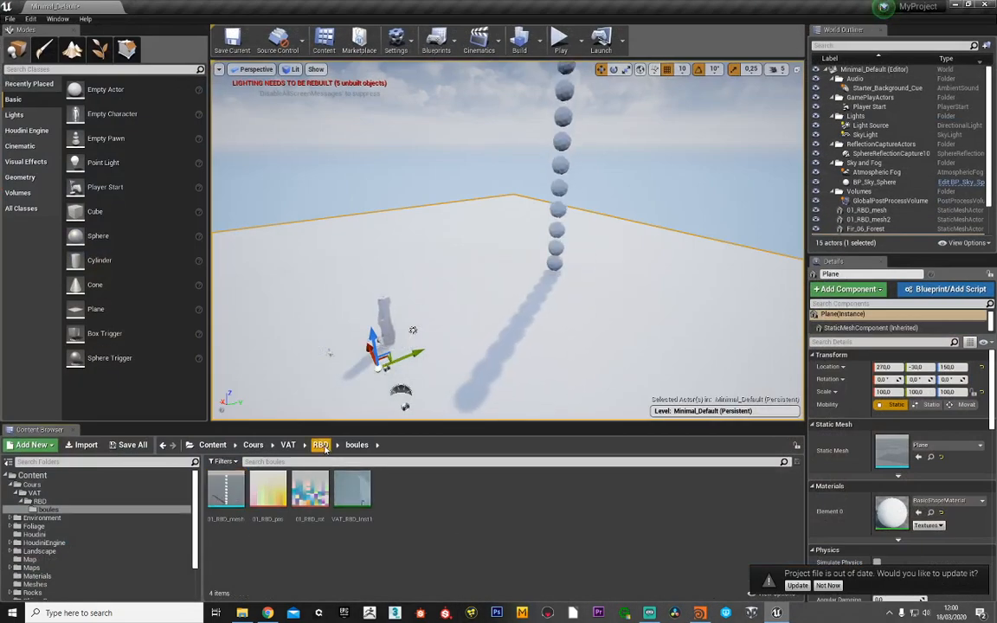
click(321, 445)
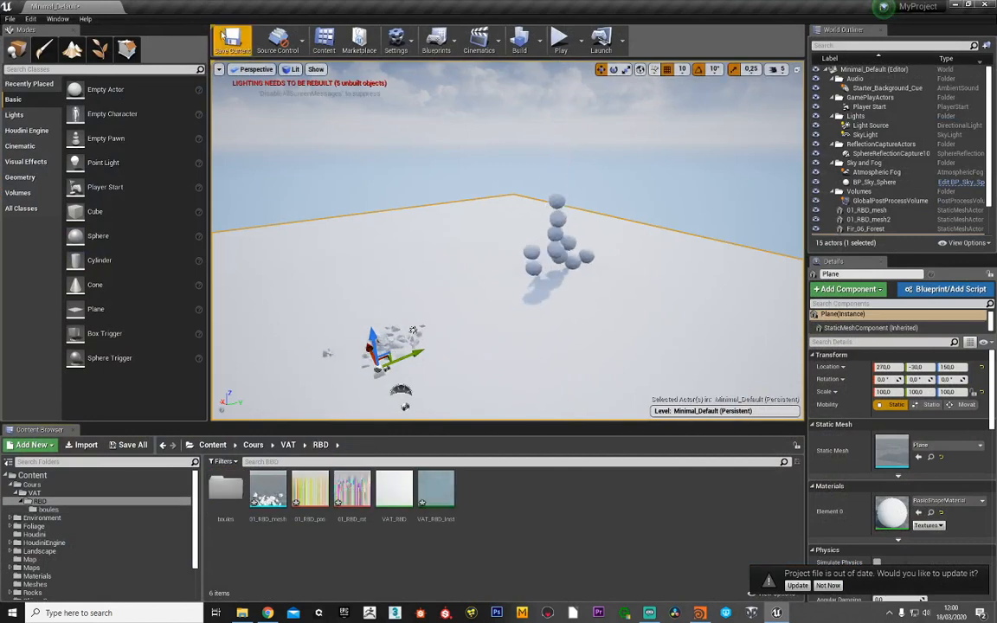
click(219, 69)
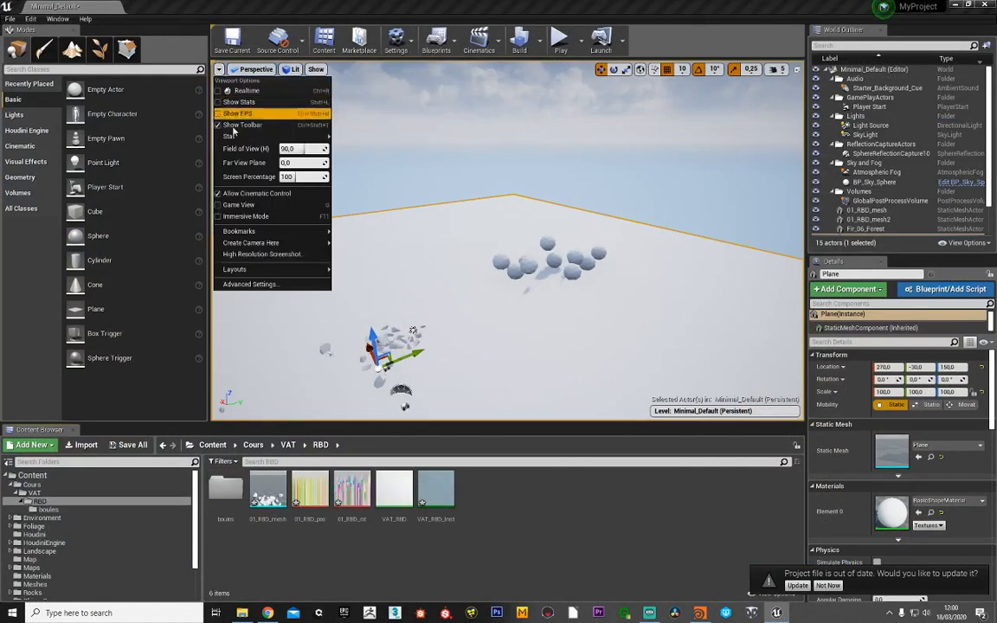
click(511, 508)
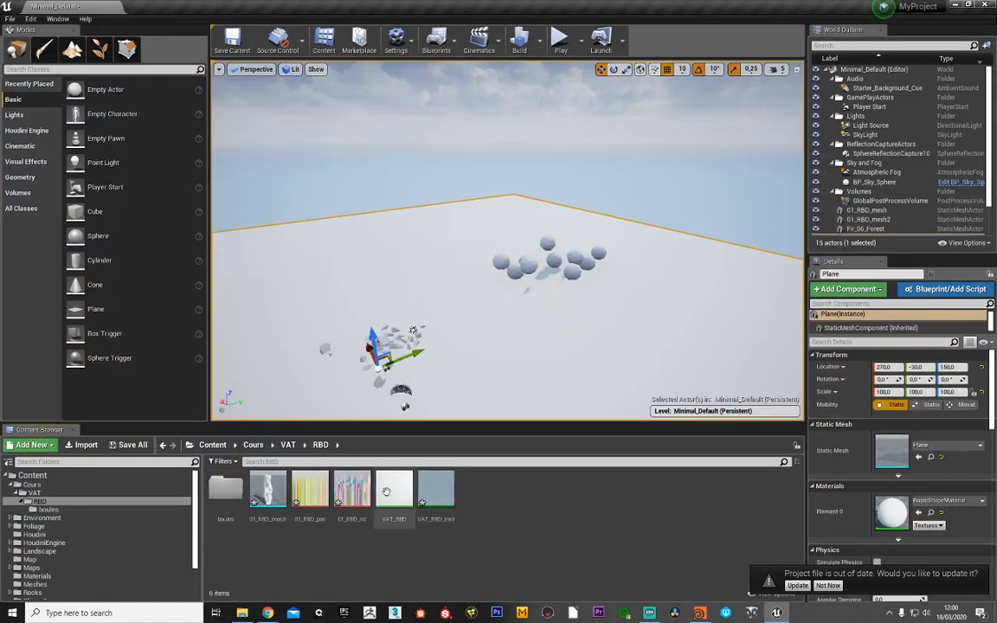
- Create a folder named SOFT_BODIES inside the VAT content folder and open it
click(288, 444)
right_click(289, 554)
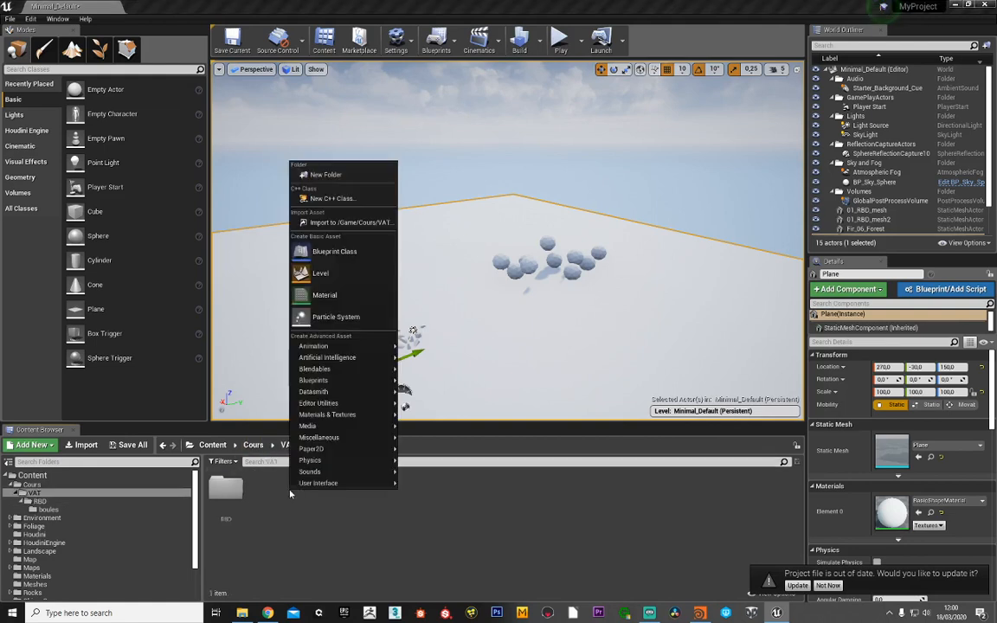
click(334, 172)
text(SO)
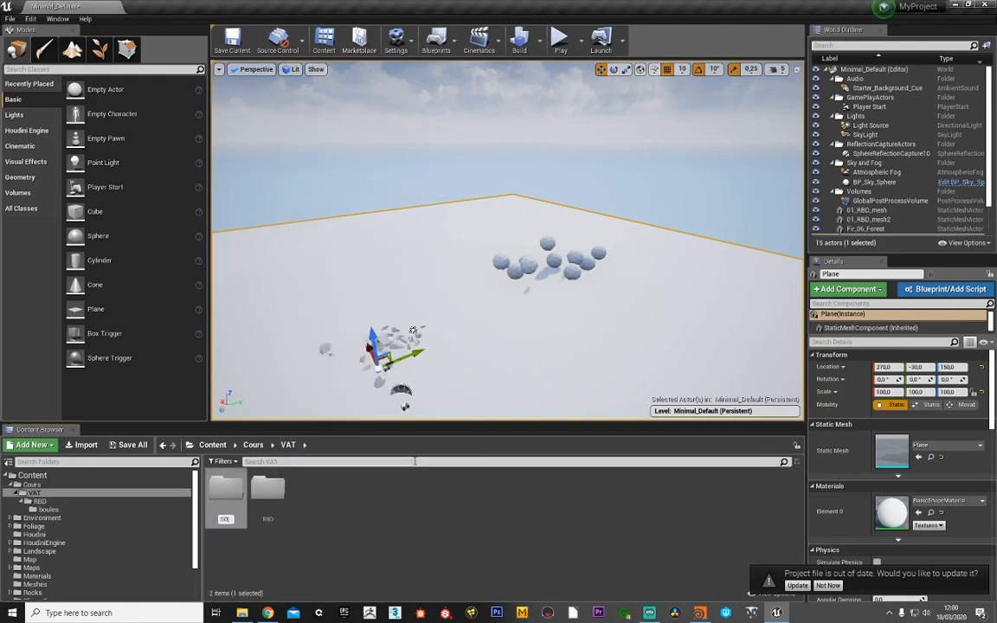
text(FT_BODIES)
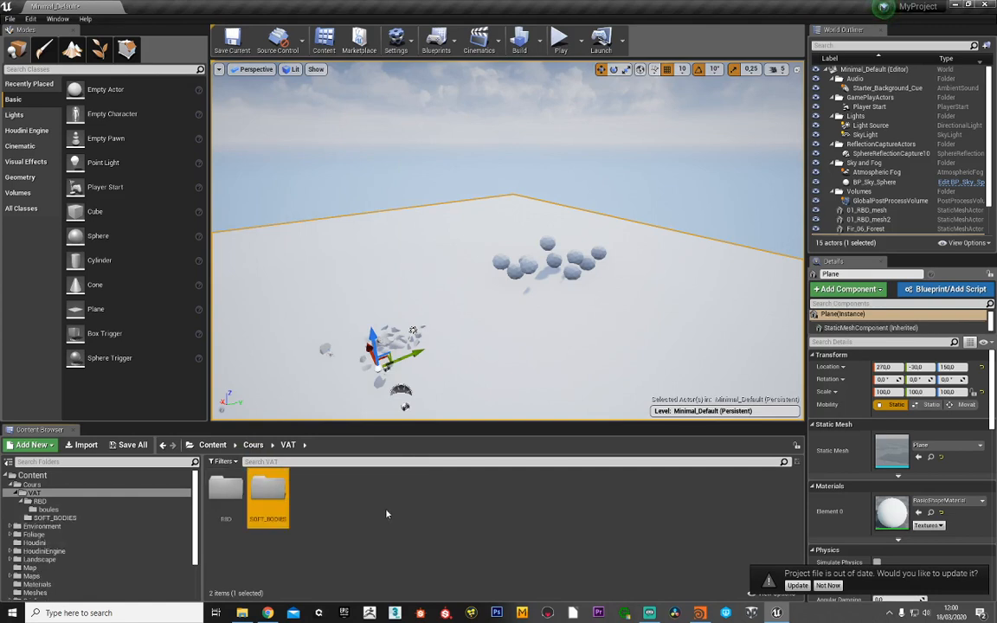
double_click(263, 499)
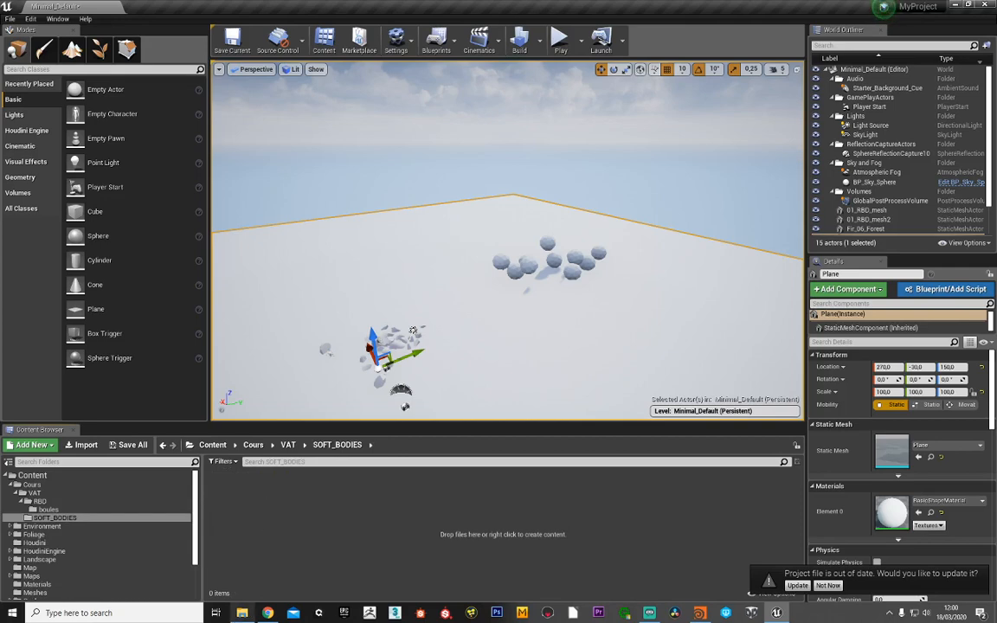
- Switch to File Explorer and open the export folder inside Cours_VAT on the desktop
click(241, 613)
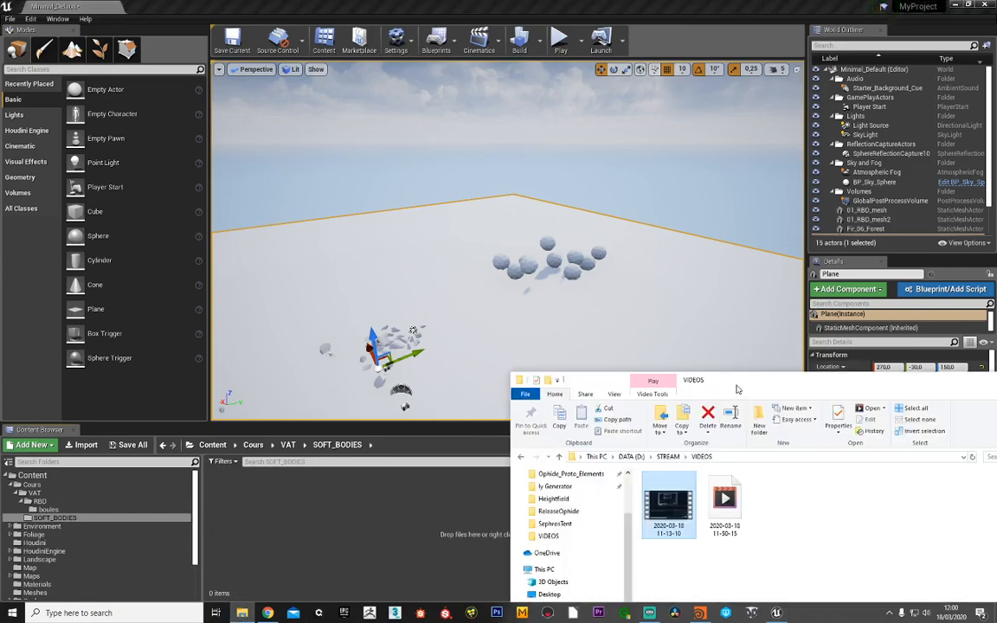
drag(736, 389, 704, 270)
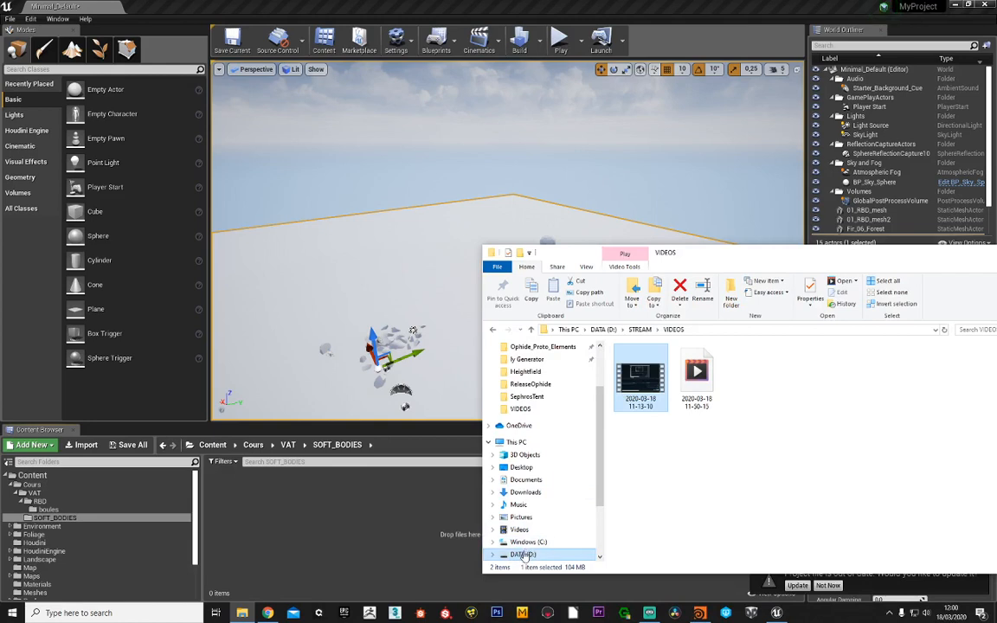
click(519, 467)
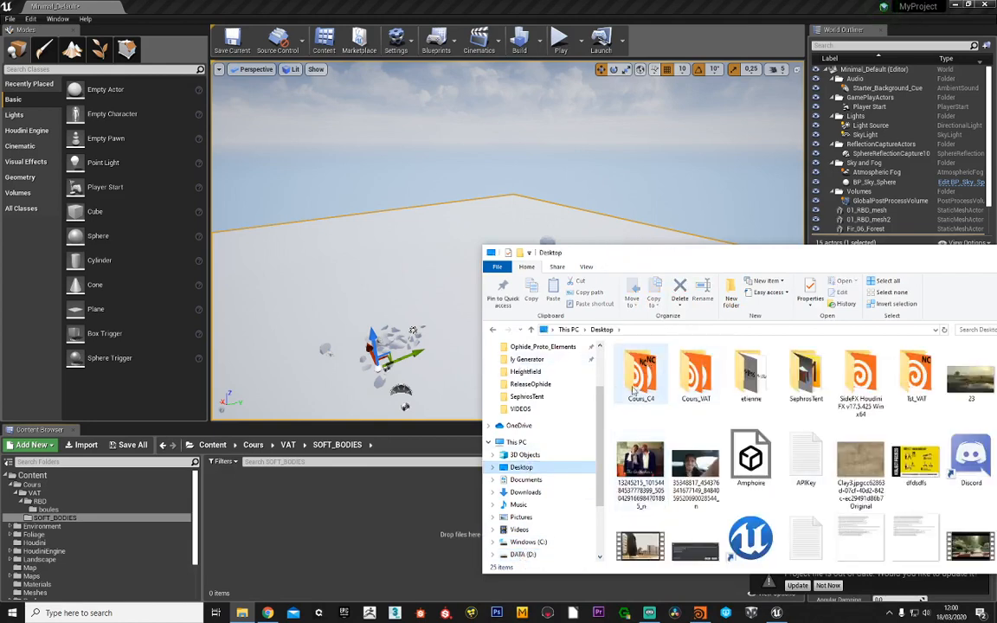
double_click(701, 377)
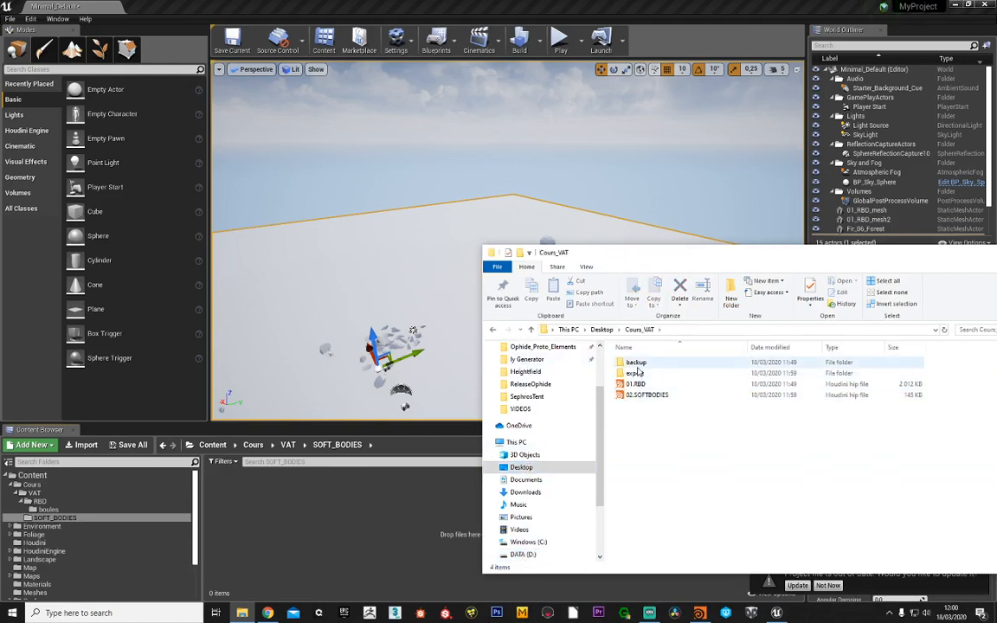
double_click(637, 374)
drag(783, 252, 720, 234)
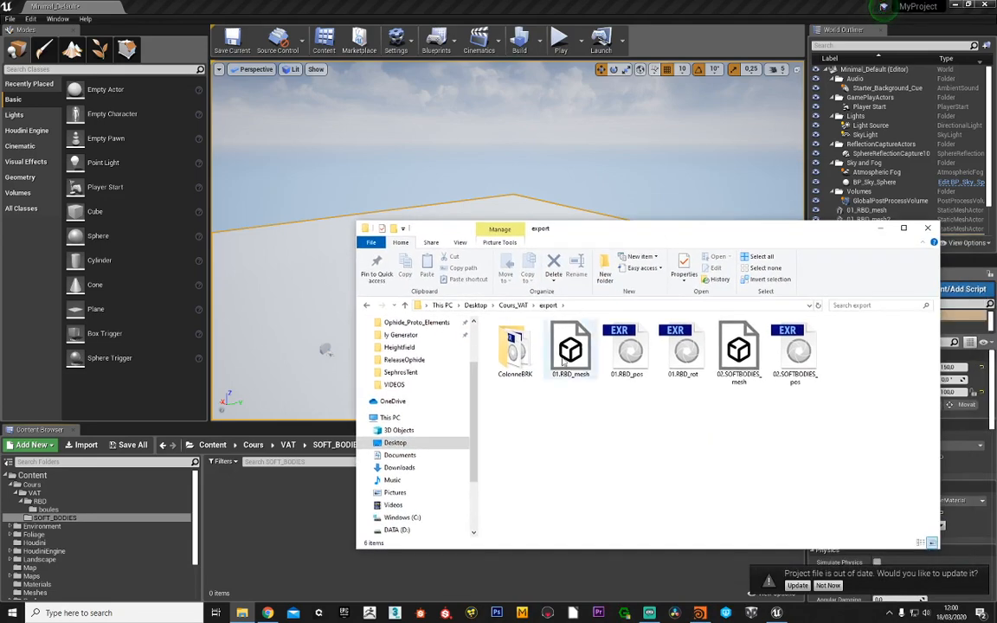
- Create a folder named Boules in the export folder
right_click(517, 429)
mouse_move(546, 565)
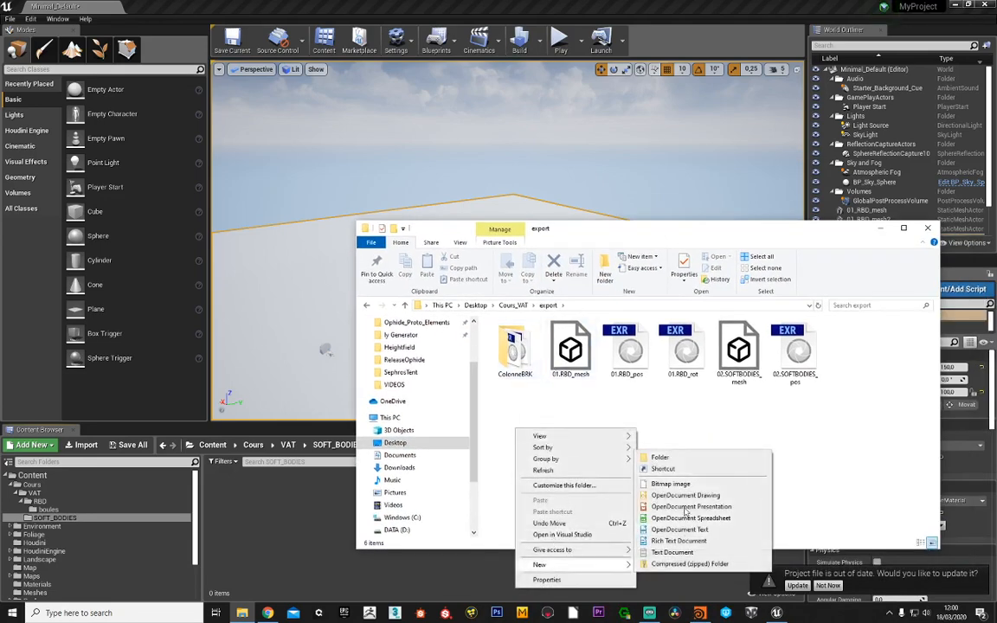
click(662, 577)
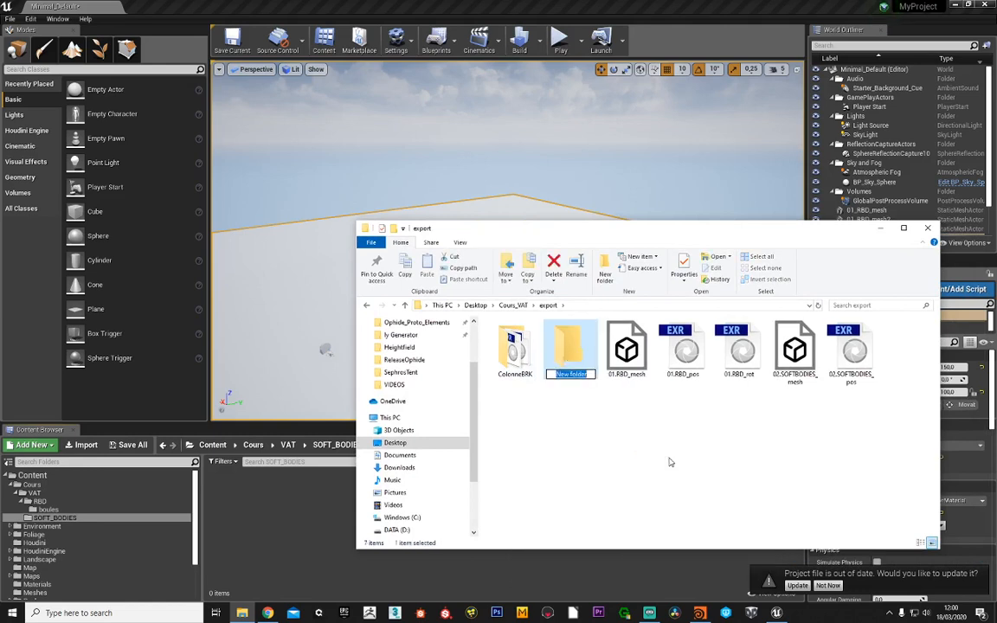
key(Return)
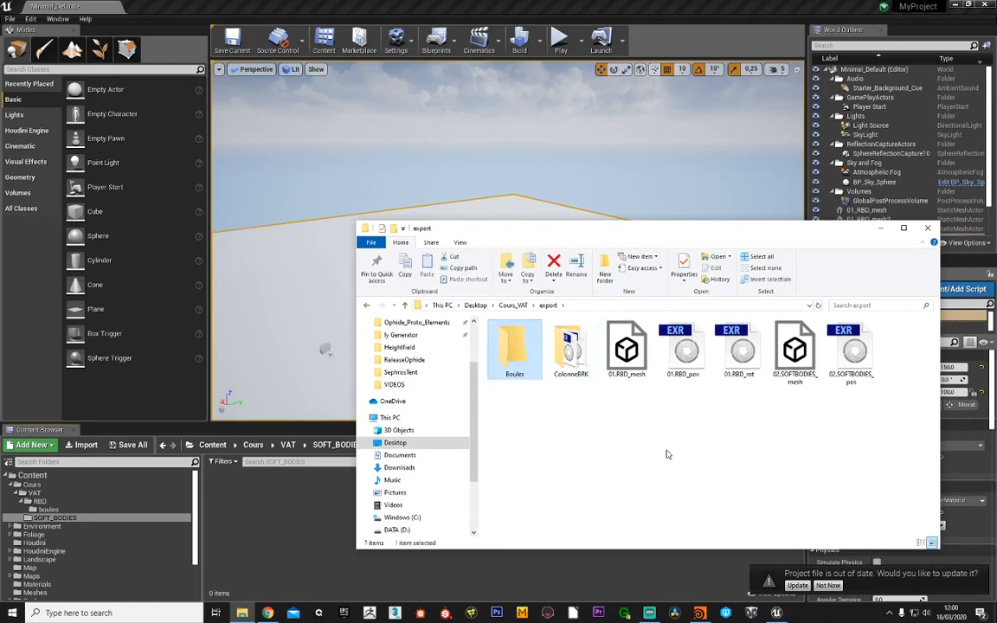
- Move the 01.RBD_mesh, 01.RBD_pos and 01.RBD_rot files into the Boules folder
click(640, 359)
shift+click(740, 346)
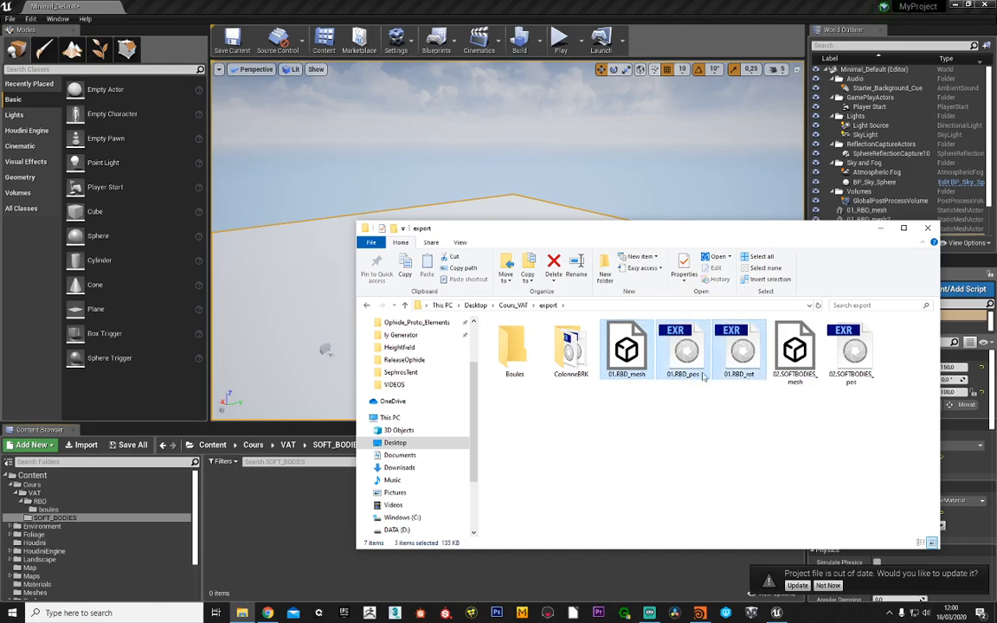
drag(703, 374, 524, 356)
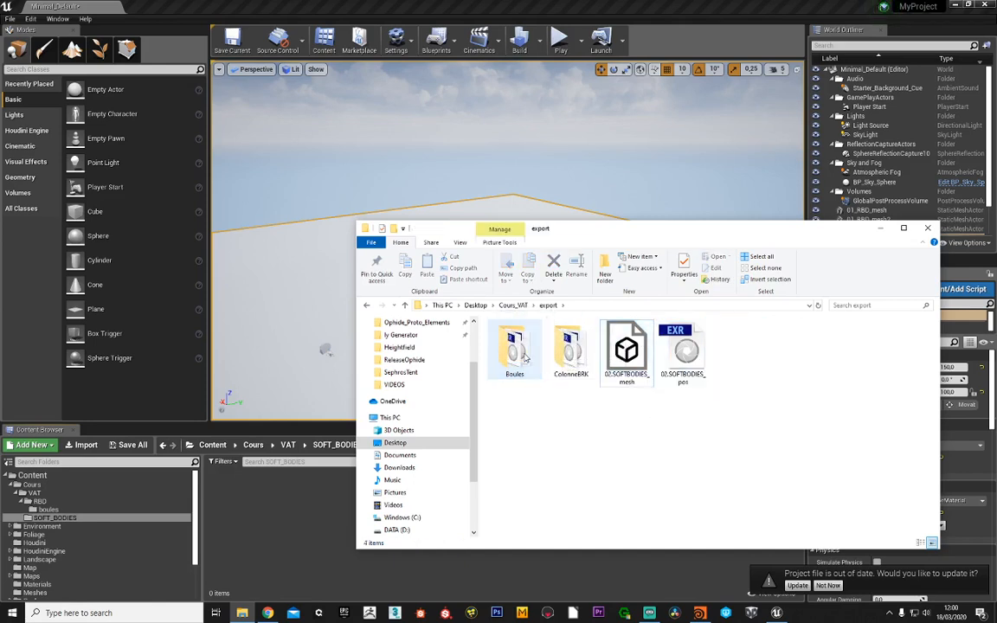
- Import the 02.SOFTBODIES_mesh and 02.SOFTBODIES_pos files into the SOFT_BODIES folder with the default FBX options, and dismiss the message log
click(682, 355)
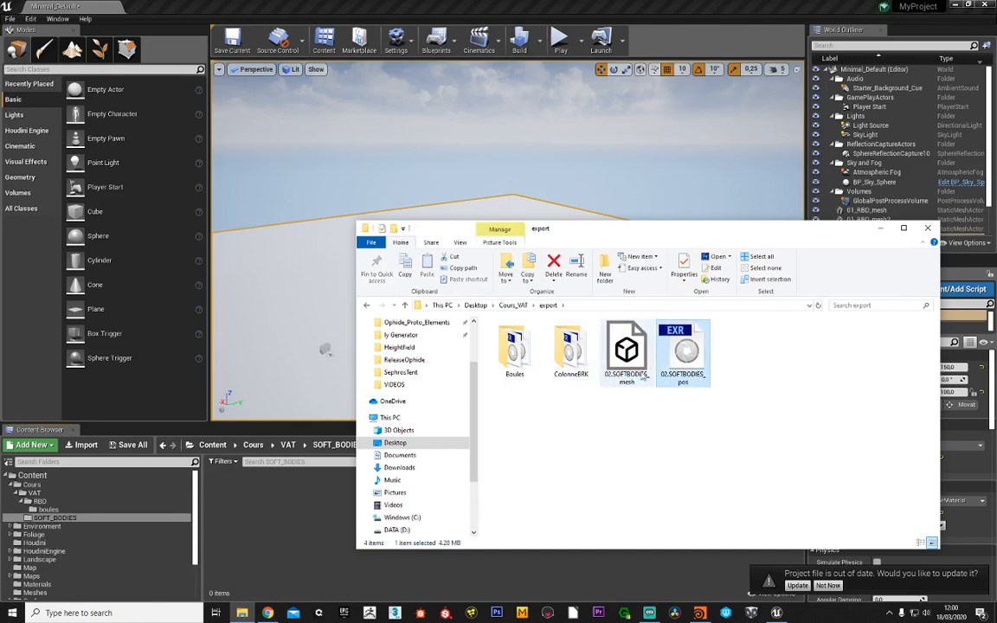
ctrl+click(625, 355)
drag(625, 350, 295, 519)
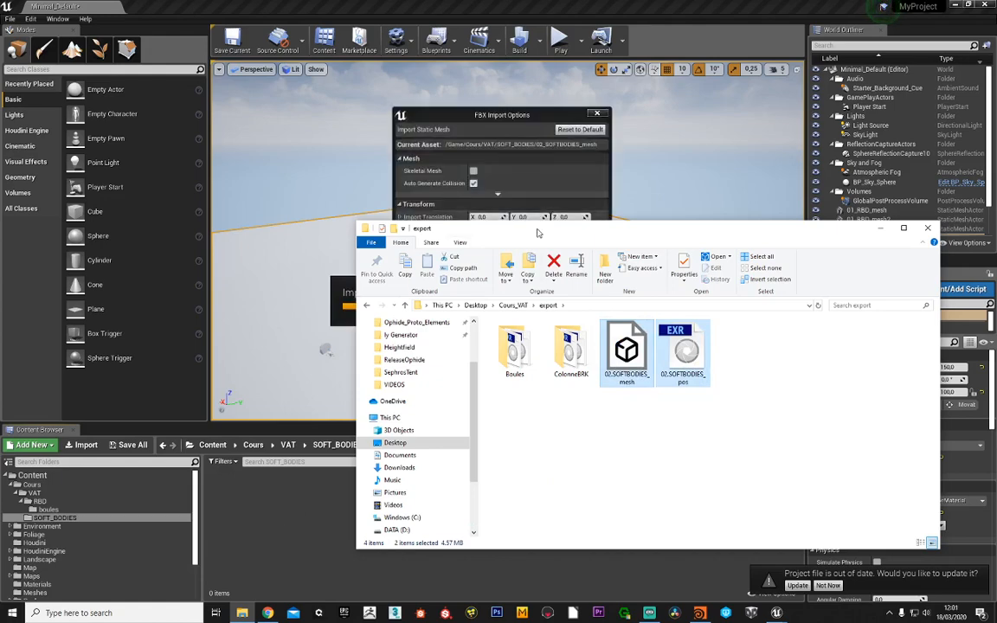
drag(537, 232, 831, 223)
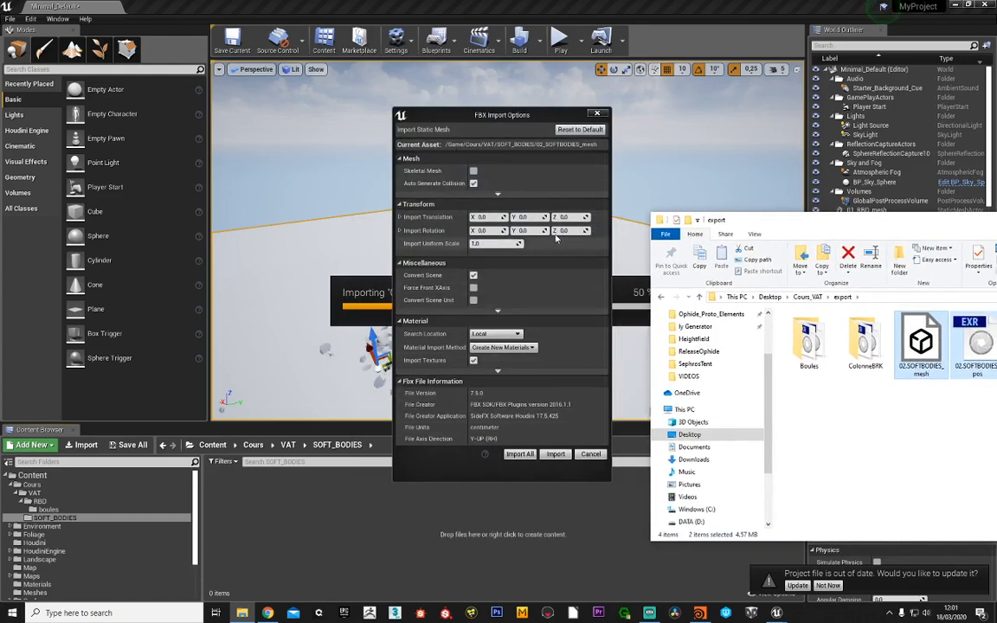
click(520, 455)
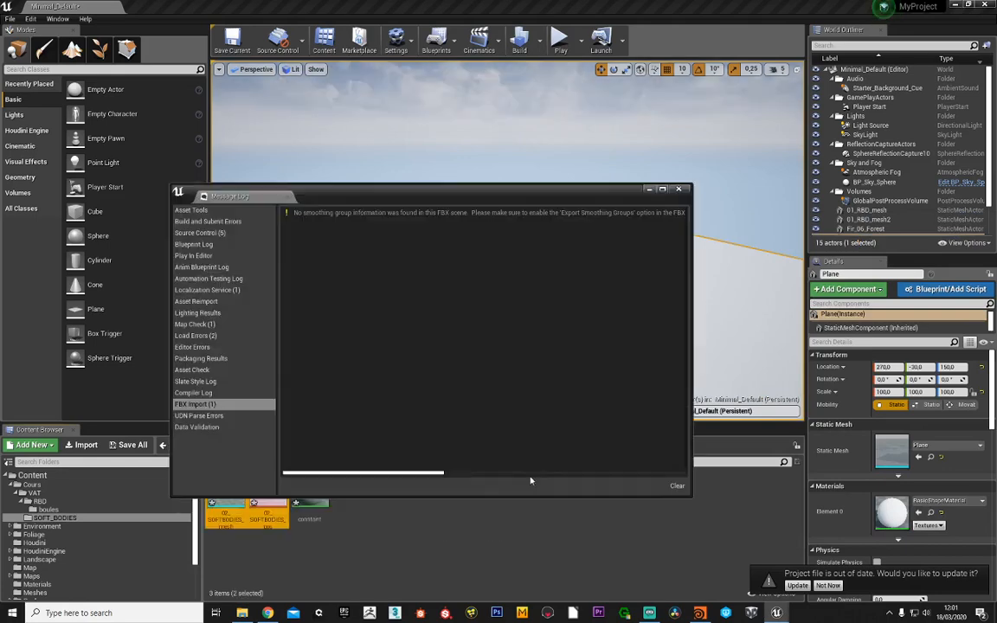
click(678, 188)
click(363, 525)
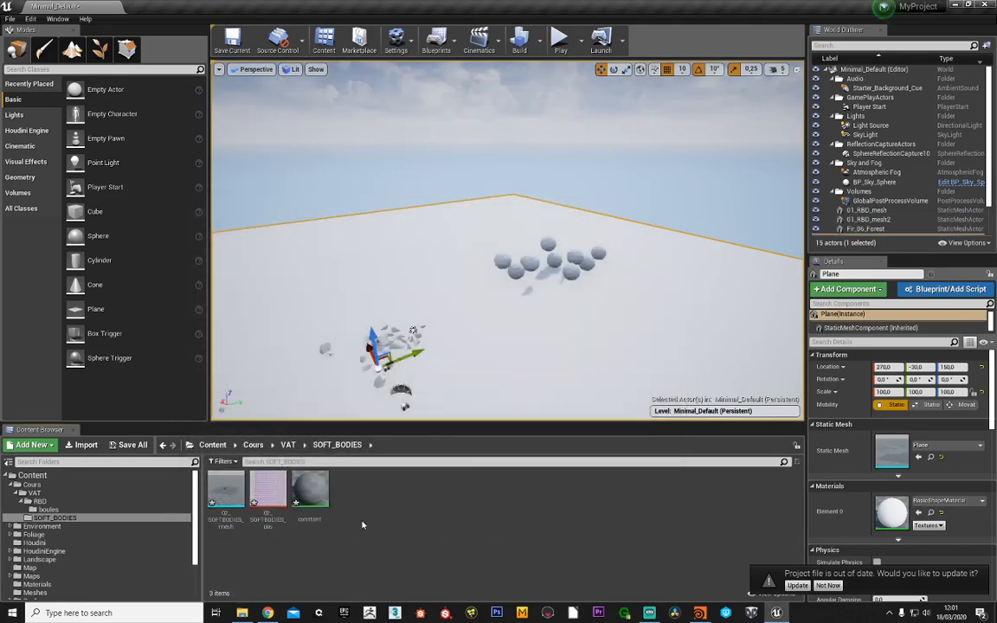
- Open the imported constant material and delete the Param vector node feeding its Base Color
click(310, 489)
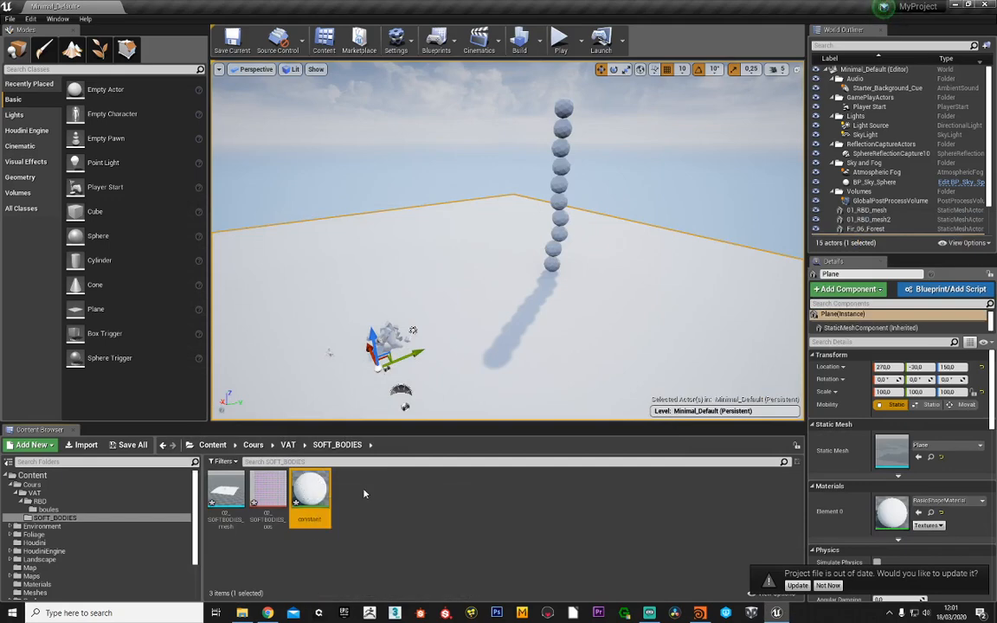
double_click(310, 490)
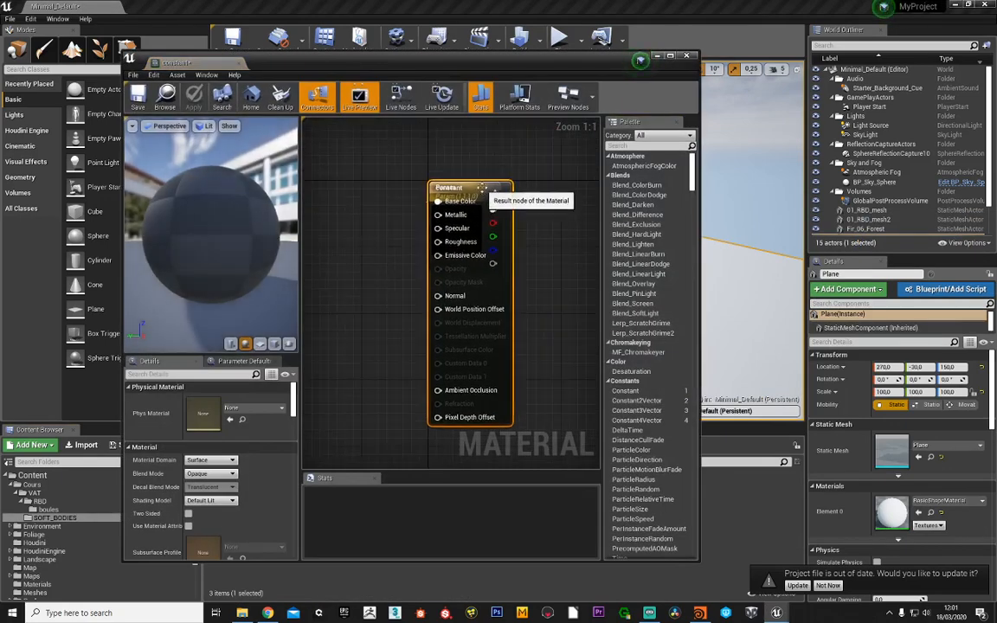
click(429, 190)
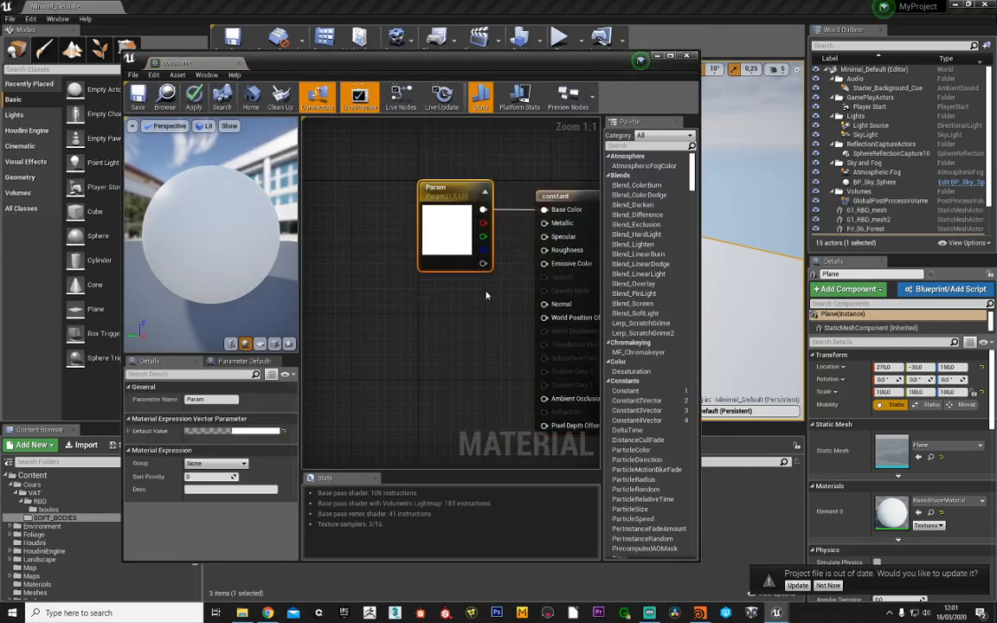
key(Delete)
right_drag(443, 233, 416, 255)
scroll(366, 188, down, 4)
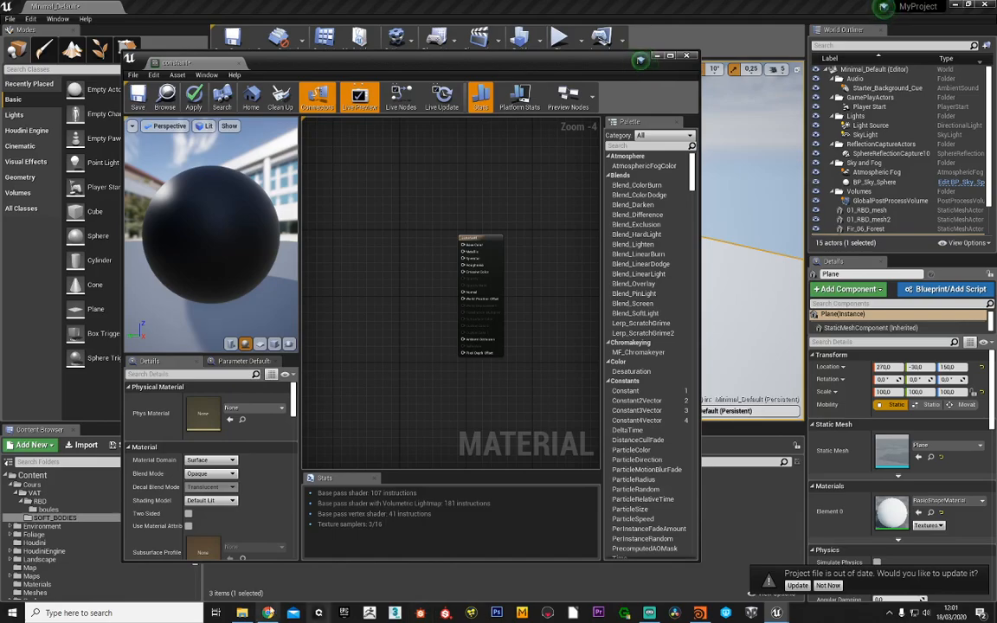
- Paste the copied soft-body shader code into the constant material's graph and maximize the material editor
click(699, 613)
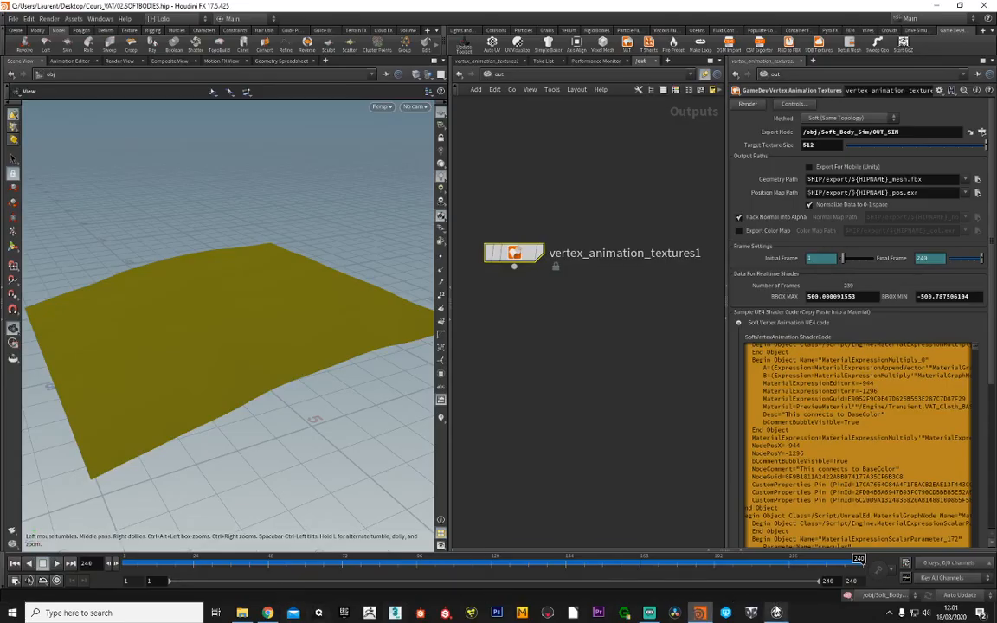
click(776, 611)
click(836, 567)
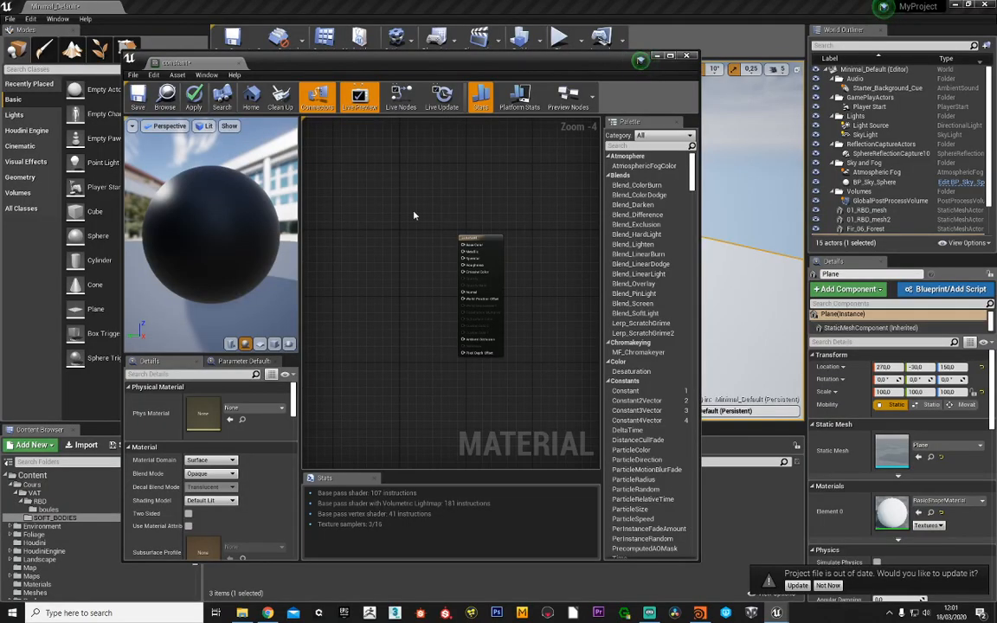
key(ctrl+v)
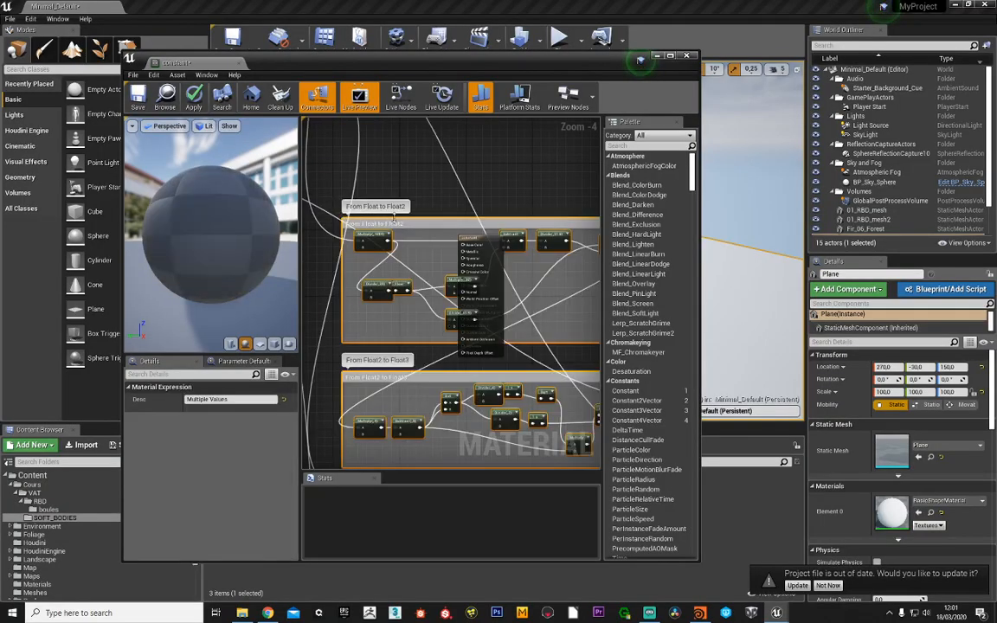
double_click(509, 68)
scroll(480, 147, down, 1)
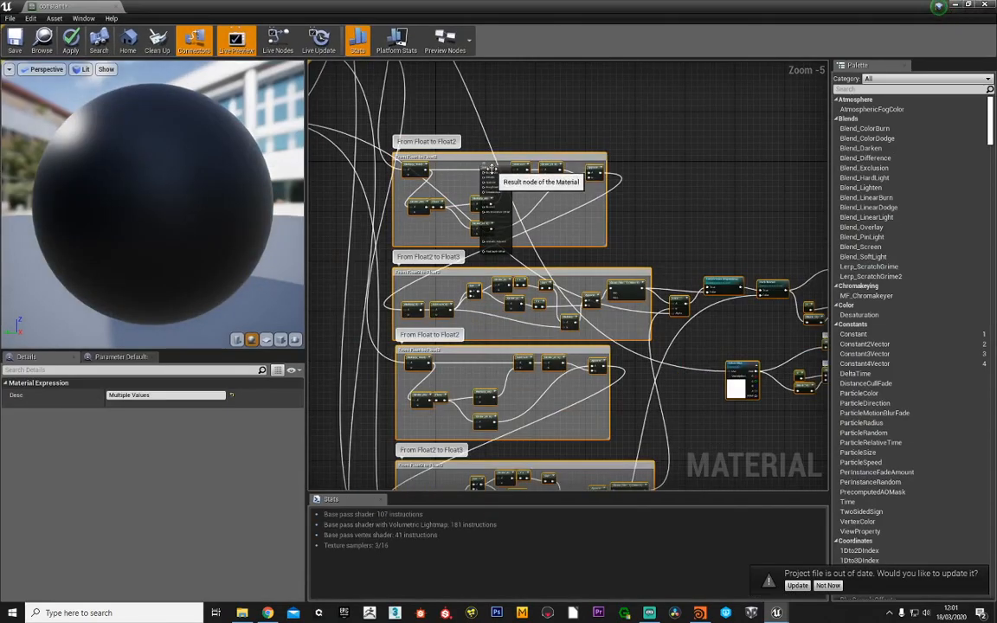
- Move the material's result node out of the pasted nodes to just below the General Notes comment
drag(492, 169, 739, 144)
scroll(572, 218, down, 4)
right_drag(620, 148, 498, 220)
drag(531, 252, 601, 187)
right_drag(598, 108, 606, 301)
drag(660, 286, 541, 282)
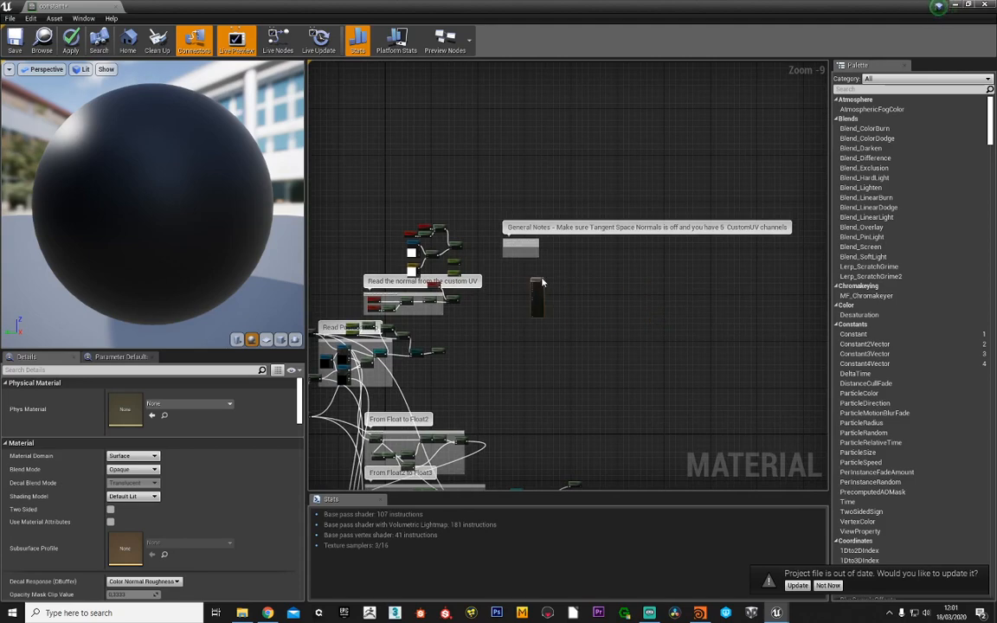
- Turn off Tangent Space Normal for the material, as the General Notes comment instructs
scroll(524, 243, up, 7)
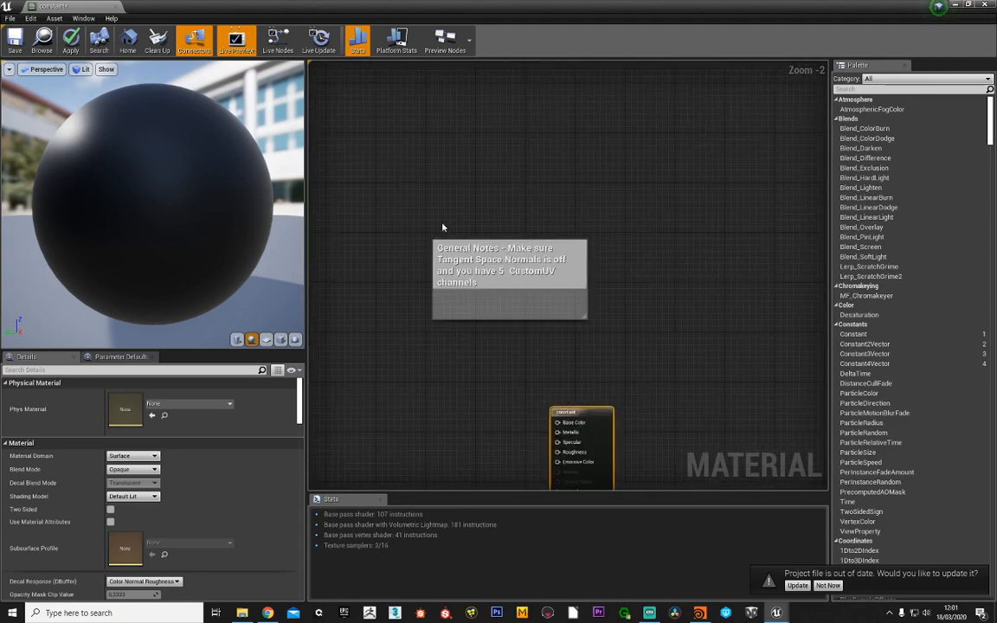
scroll(504, 329, up, 2)
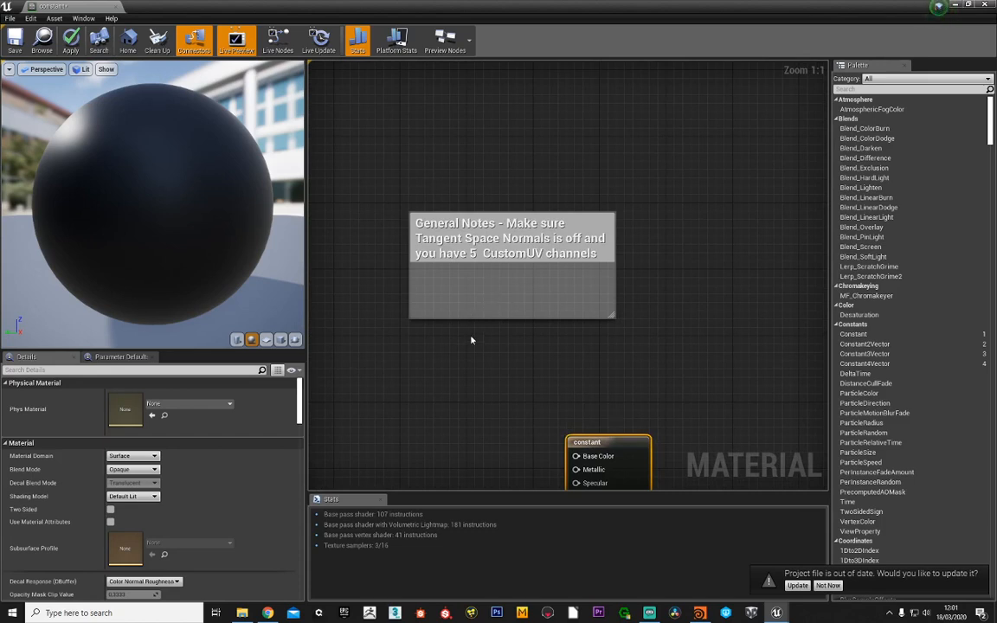
right_drag(484, 332, 484, 322)
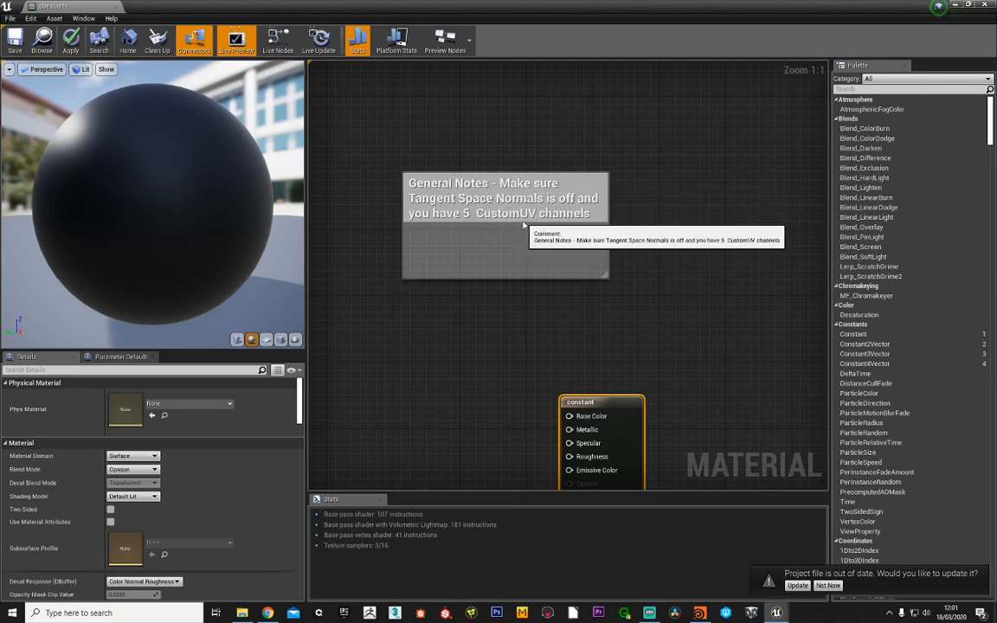
right_drag(550, 292, 552, 184)
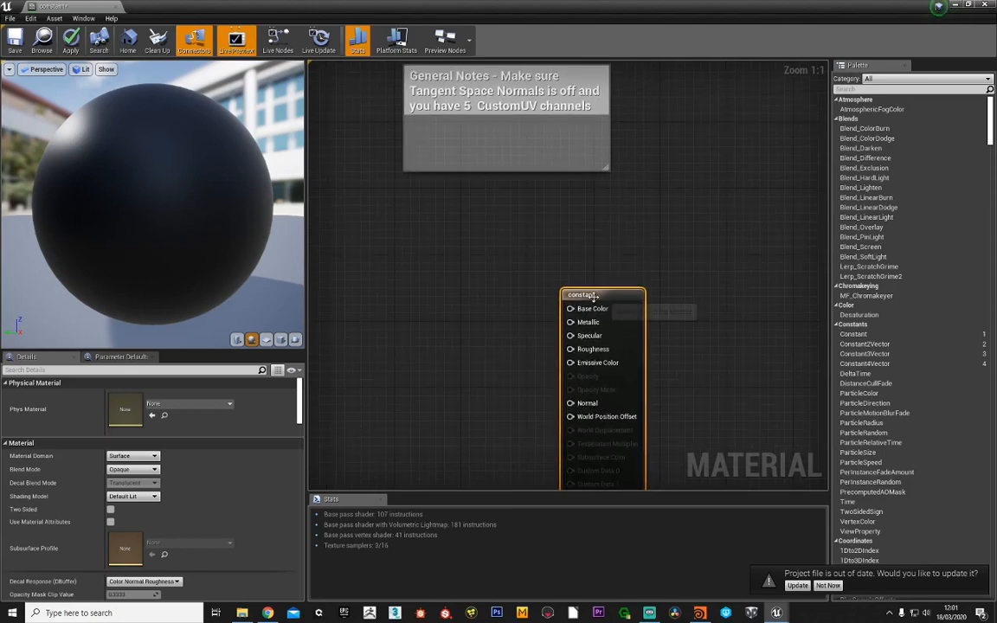
click(88, 369)
text(tan)
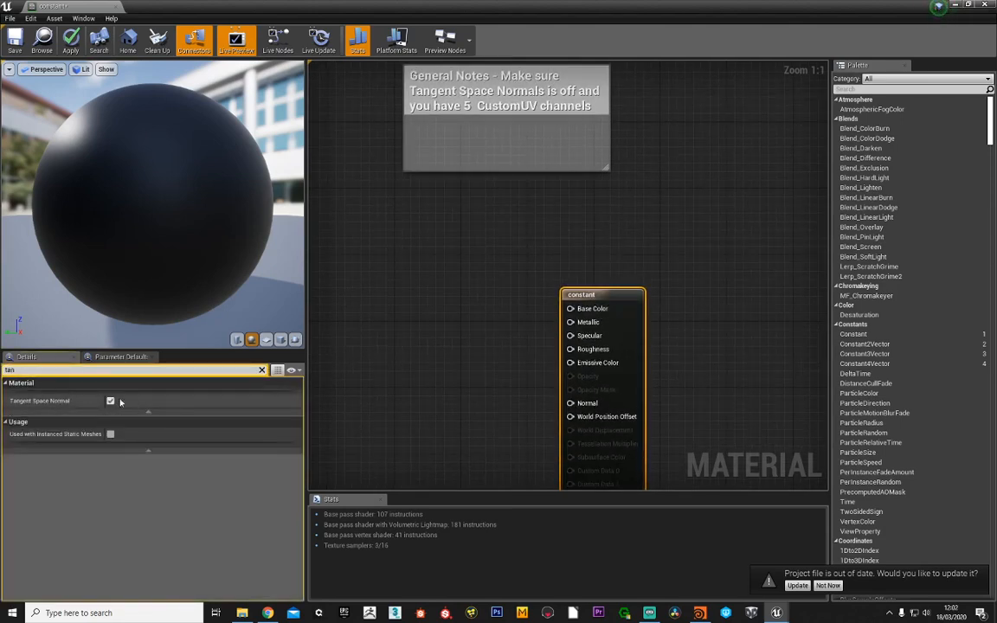
click(111, 401)
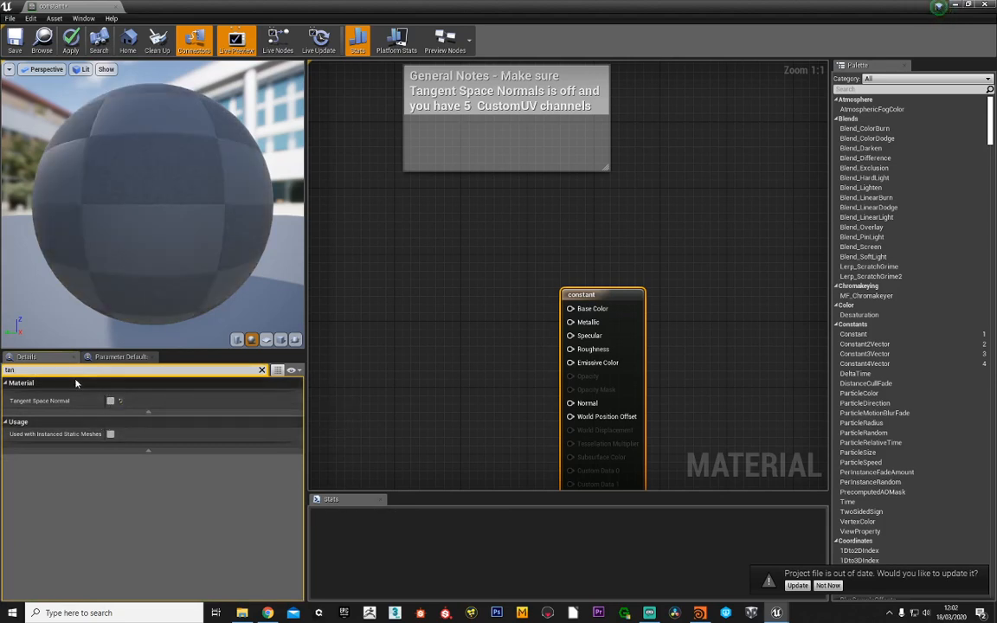
click(262, 370)
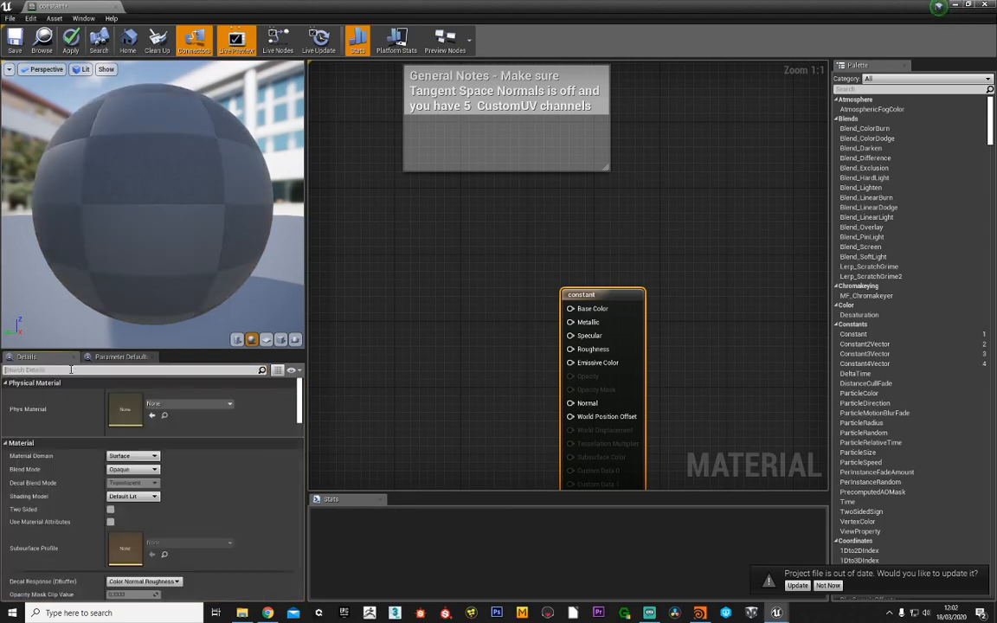
- Set the material's number of customized UVs to 5
click(71, 369)
text(cus)
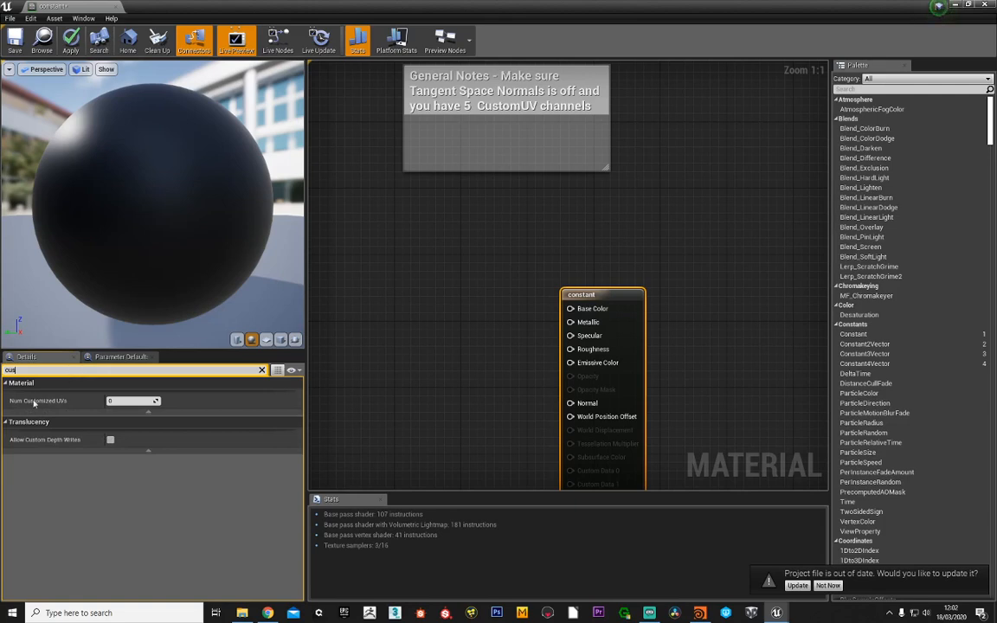
click(111, 401)
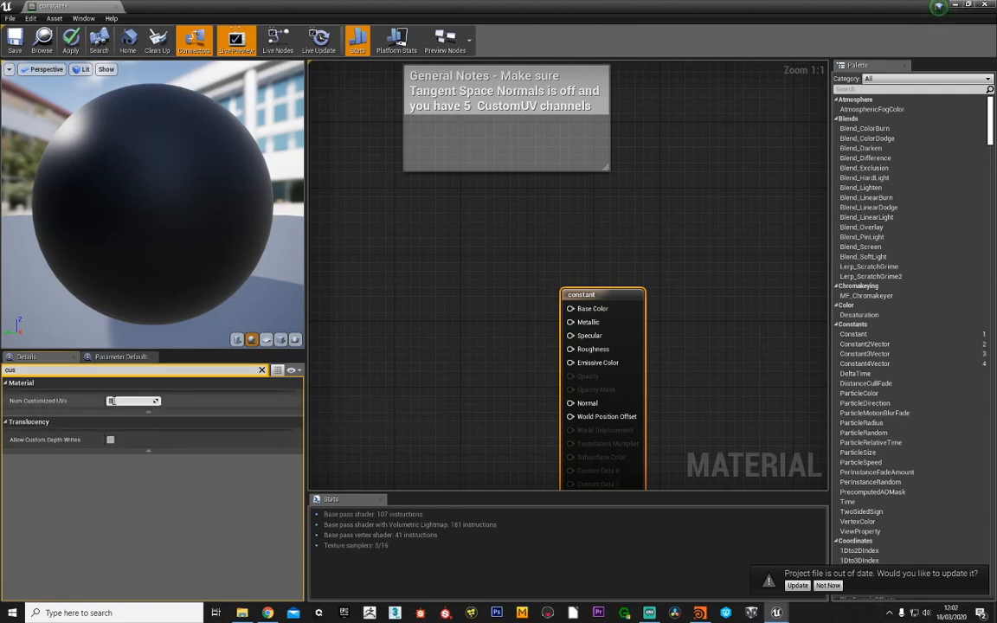
text(5)
key(Return)
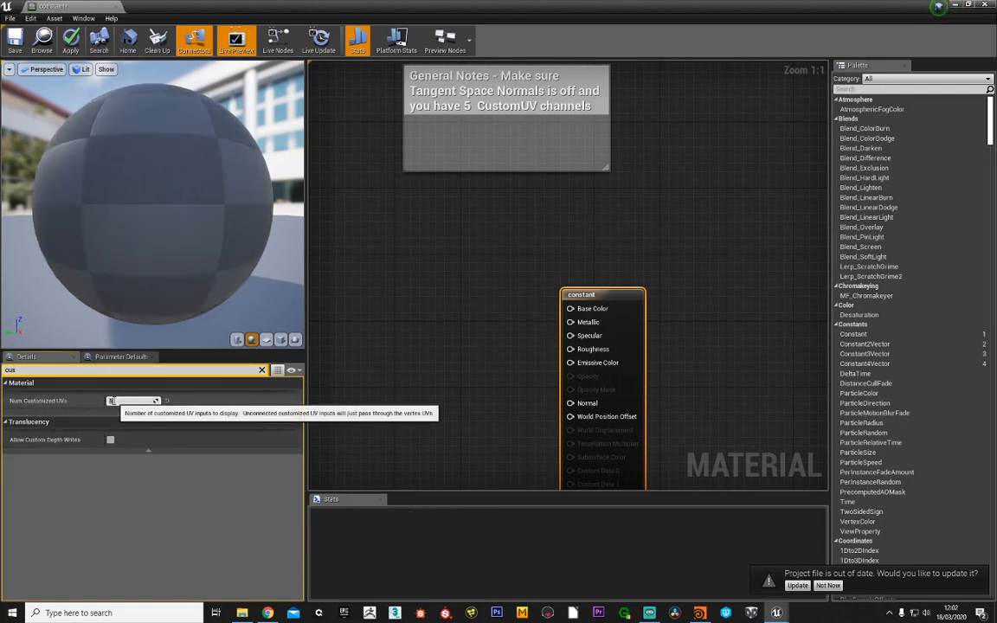
right_drag(533, 416, 524, 256)
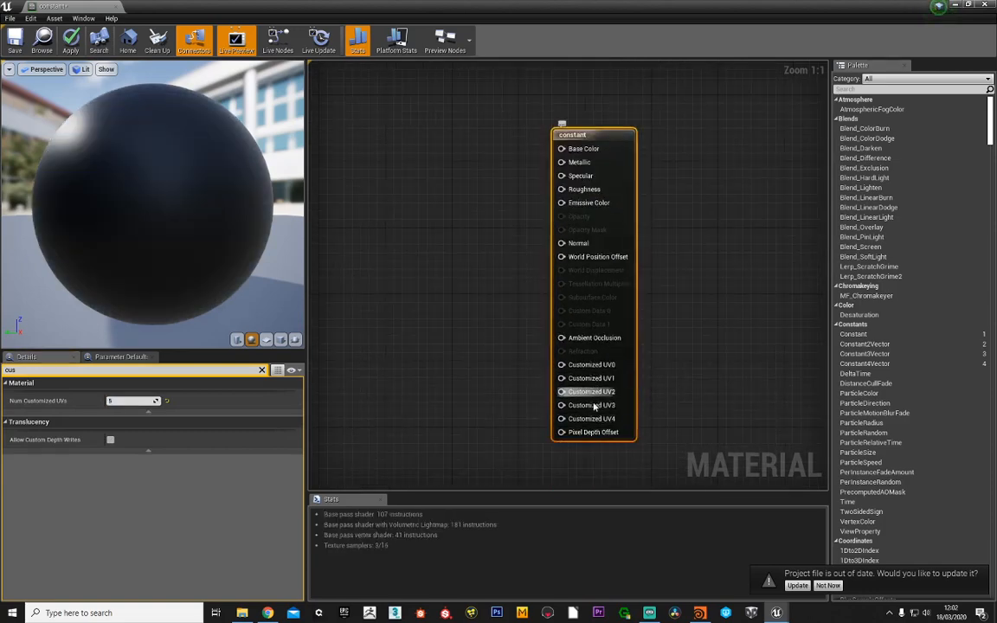
- Move the result node beside the shading outputs and connect the BaseColor Multiply, specular and roughness nodes to their matching inputs
scroll(412, 262, down, 3)
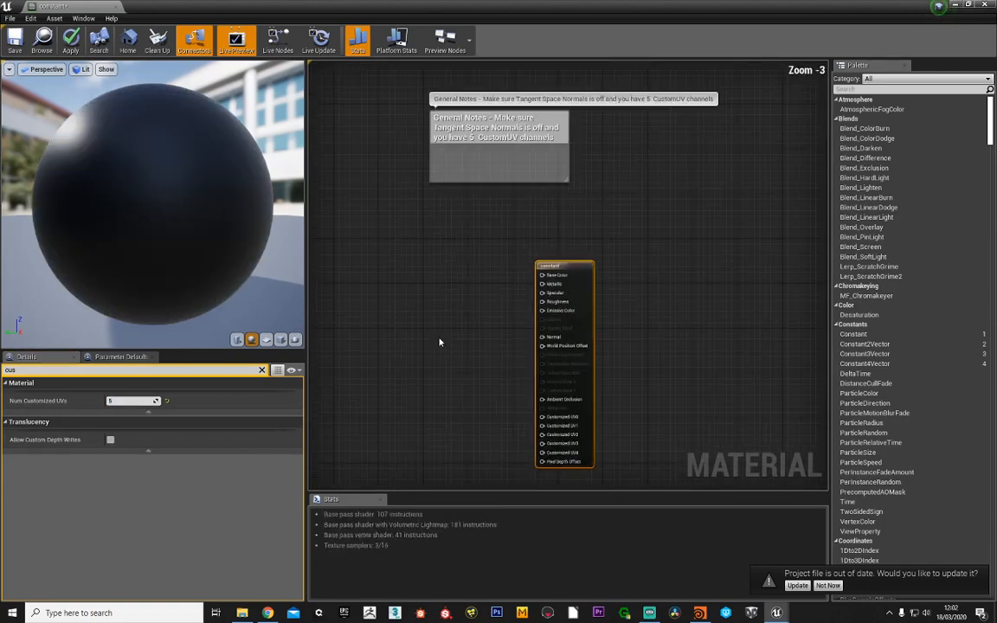
right_drag(439, 343, 530, 356)
drag(606, 276, 376, 183)
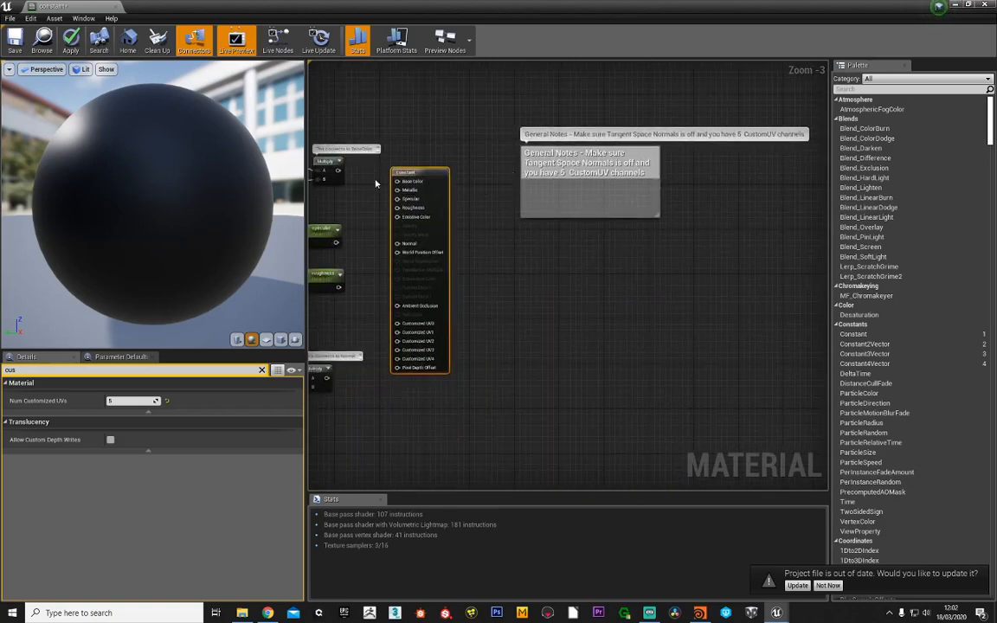
scroll(444, 261, up, 4)
right_drag(512, 264, 489, 251)
drag(453, 252, 544, 269)
right_drag(449, 361, 453, 304)
drag(454, 305, 547, 240)
drag(458, 371, 547, 253)
- Lower the result node and connect the Multiply node commented for Normal to its Normal input
right_drag(484, 406, 476, 310)
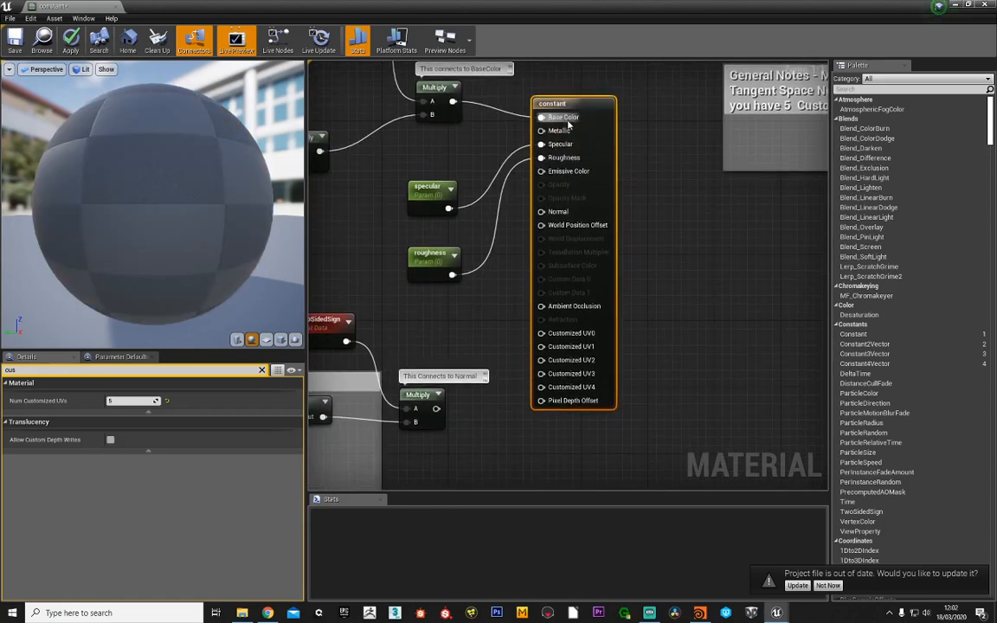
drag(558, 104, 574, 286)
right_drag(473, 350, 475, 256)
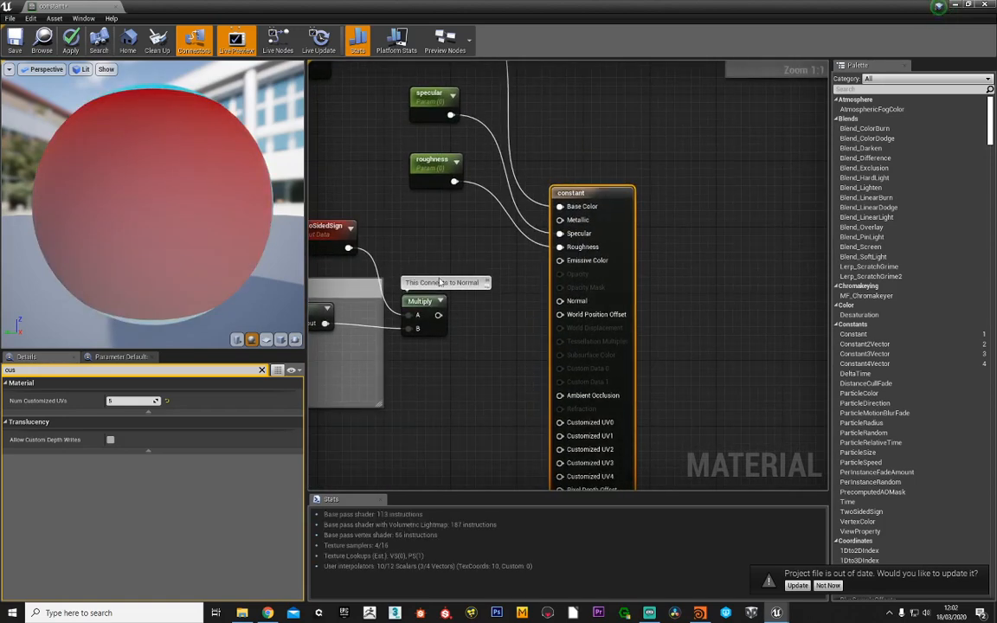
drag(438, 315, 566, 300)
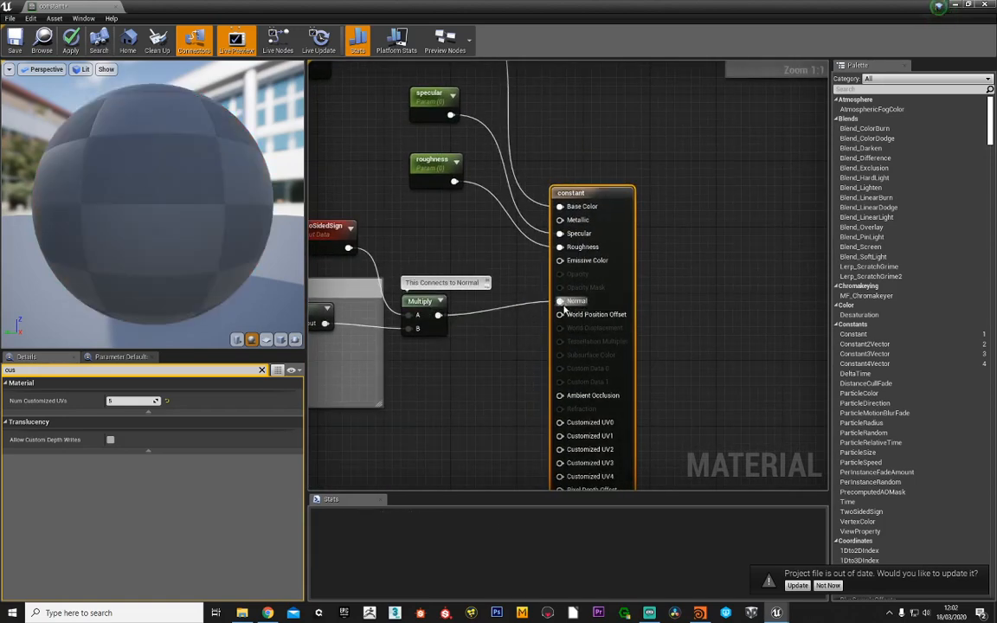
- Bring the result node down near the TransformVector node and connect TransformVector to World Position Offset
scroll(611, 156, down, 3)
drag(611, 156, 612, 298)
right_drag(468, 370, 471, 289)
scroll(557, 284, down, 2)
scroll(540, 300, up, 5)
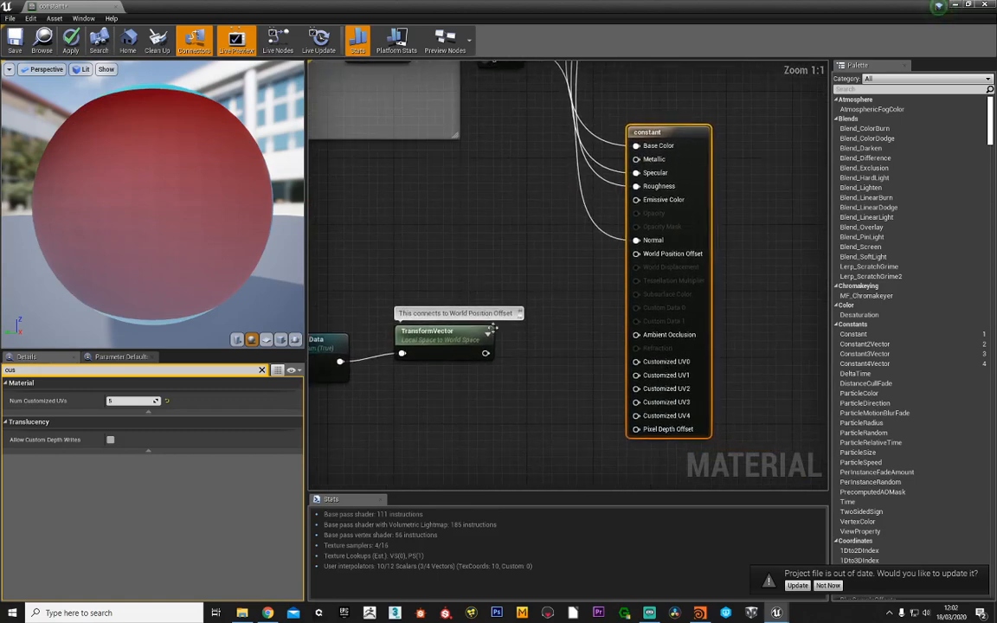
drag(485, 352, 631, 252)
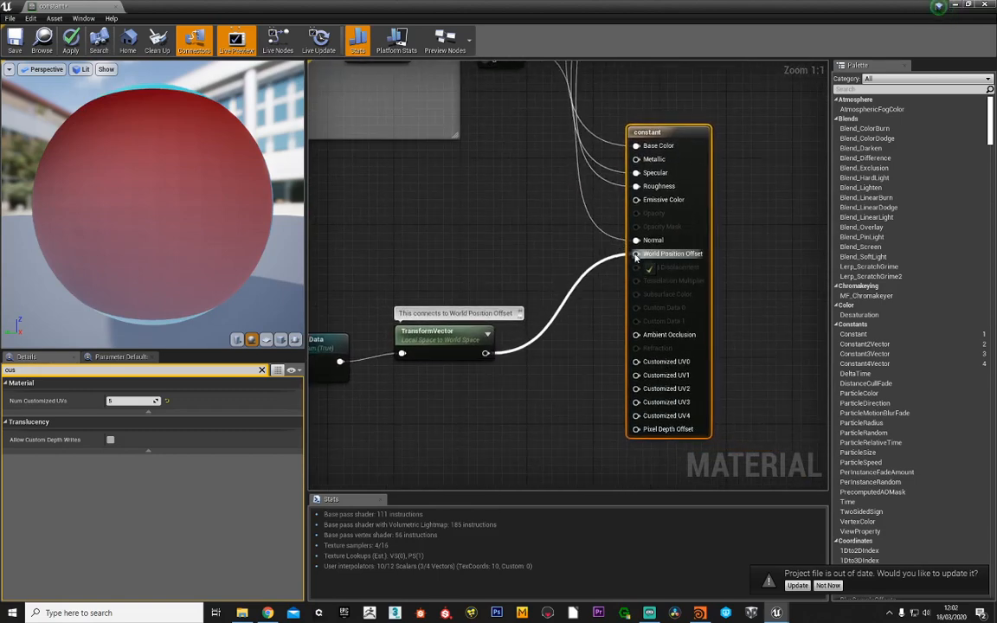
- Move the result node down beside the custom UV nodes and connect the Mask (R G) commented for CustomUV1 to Customized UV1
scroll(537, 273, down, 4)
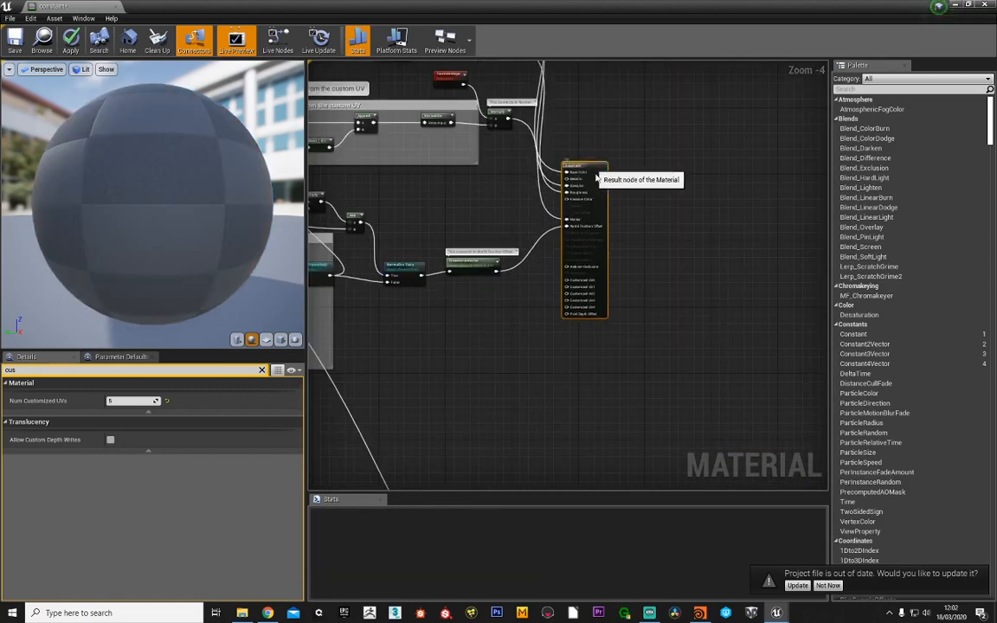
drag(586, 160, 649, 346)
right_drag(649, 346, 351, 317)
drag(450, 157, 807, 296)
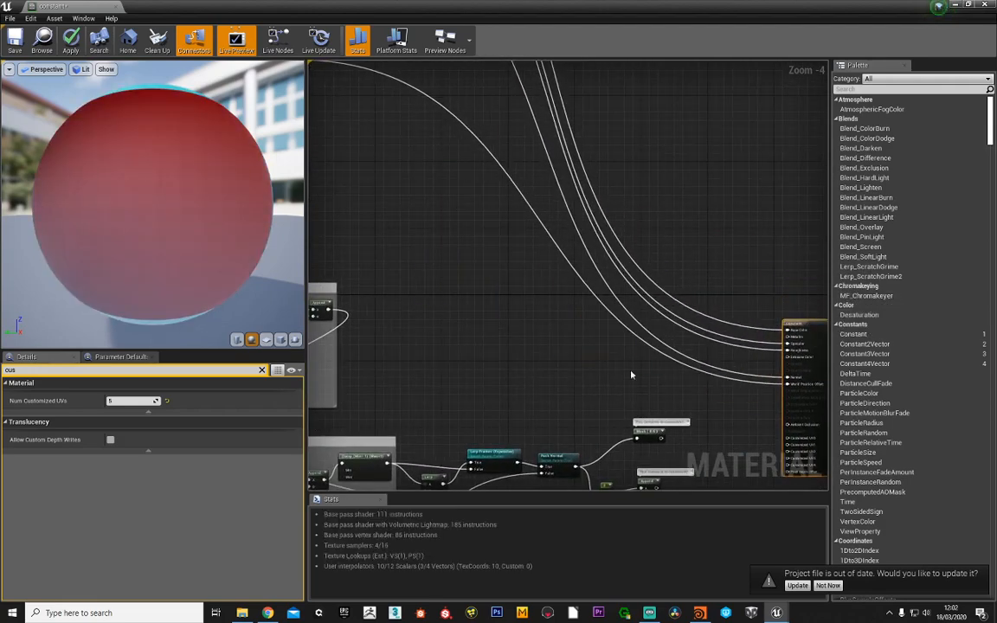
scroll(567, 331, up, 4)
right_drag(555, 307, 543, 330)
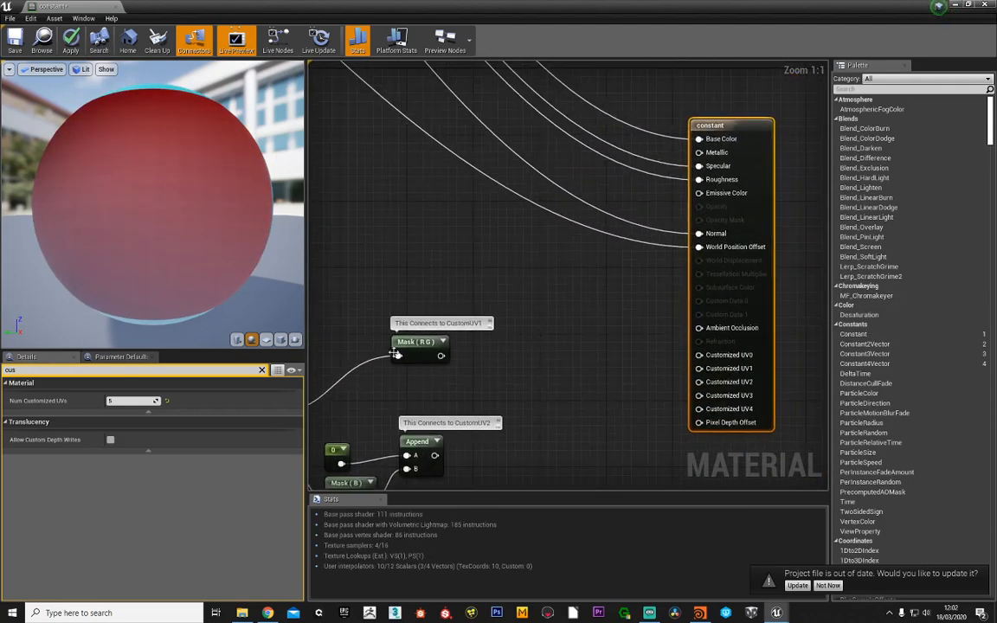
drag(442, 356, 699, 367)
- Connect the nodes commented for CustomUV2, CustomUV3 and CustomUV4 to the matching Customized UV2, UV3 and UV4 inputs
right_drag(423, 468, 397, 365)
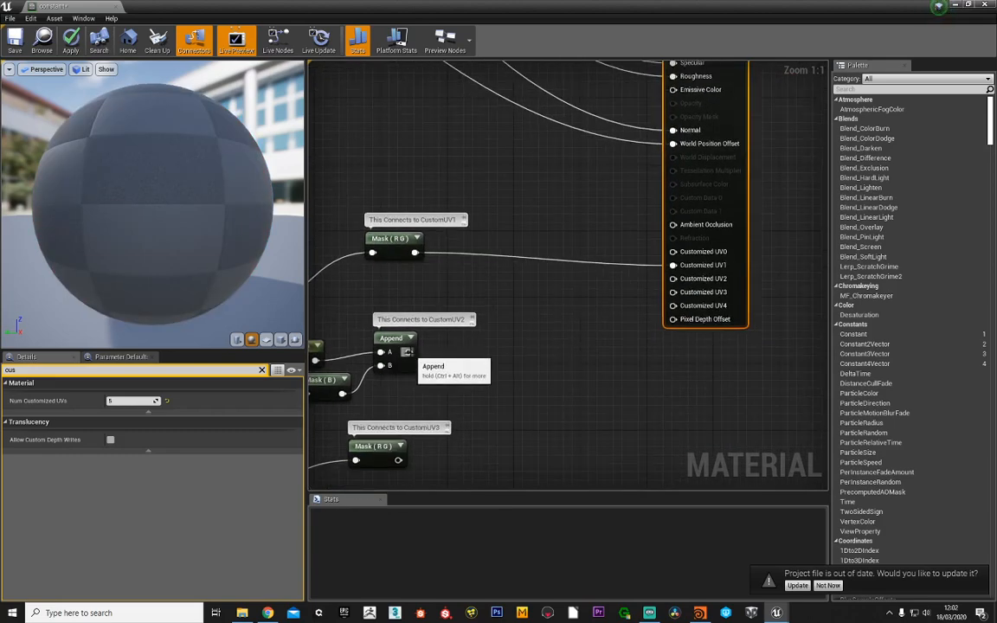
drag(409, 352, 673, 279)
right_drag(423, 453, 439, 347)
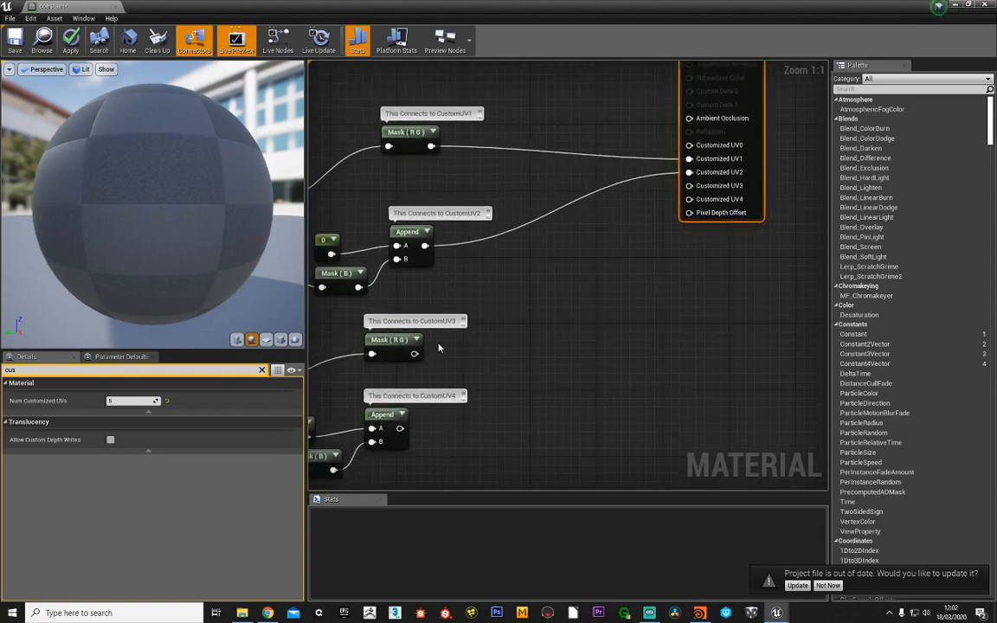
drag(413, 353, 689, 185)
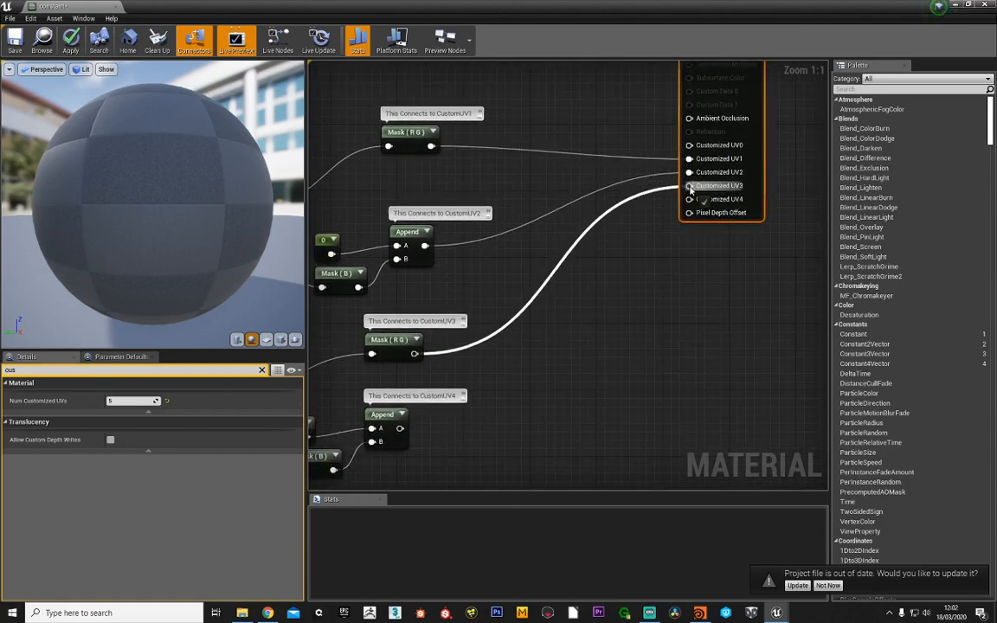
drag(399, 427, 693, 202)
- Review the connected material graph and inspect the properties of the Diffuse Map and Tint parameters feeding Base Color
scroll(659, 314, down, 5)
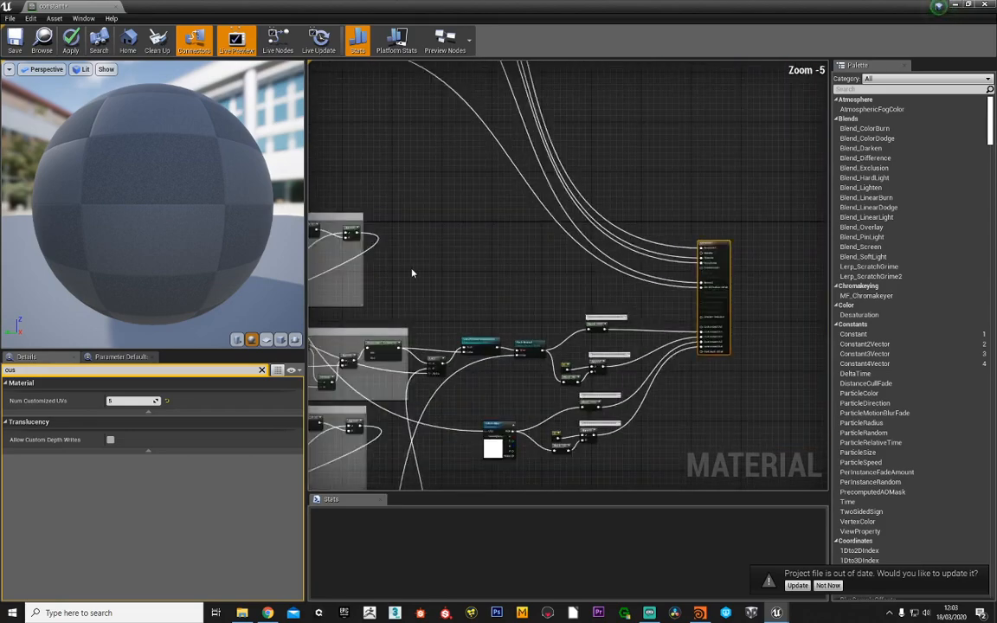
right_drag(412, 273, 520, 384)
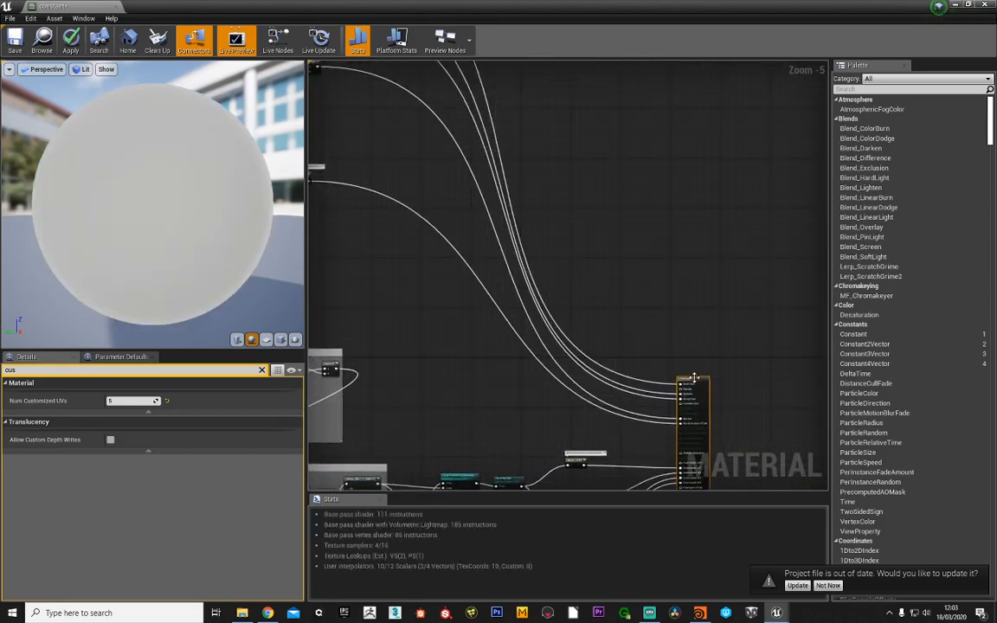
right_drag(693, 378, 522, 371)
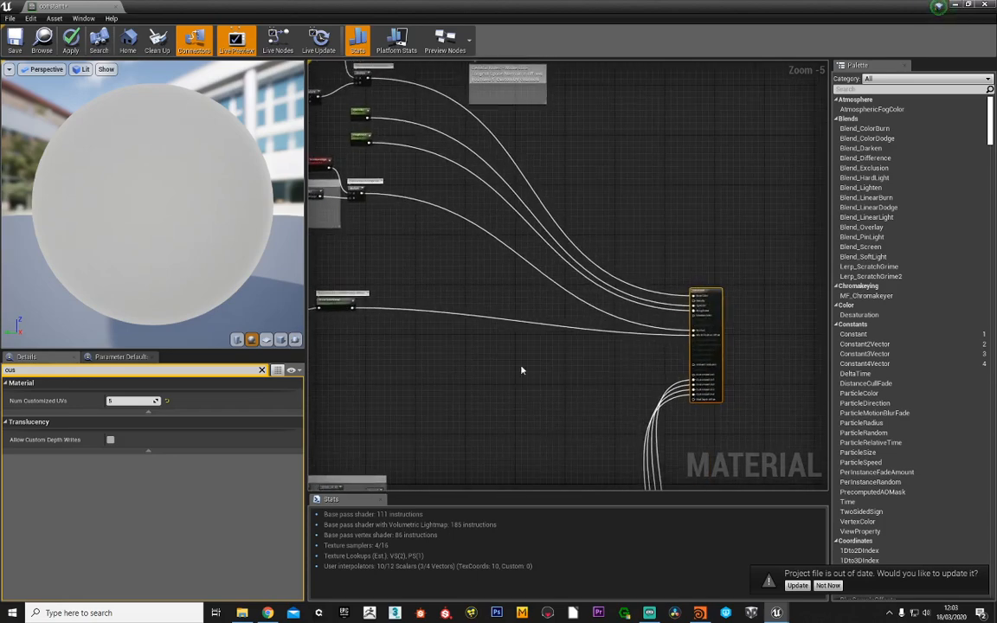
right_drag(424, 107, 419, 215)
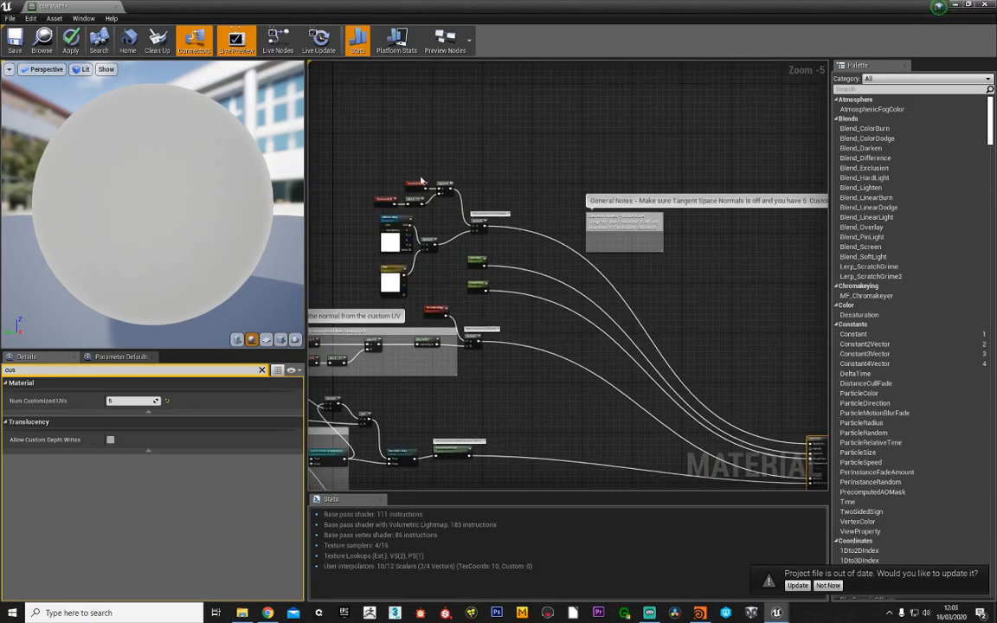
scroll(404, 228, up, 4)
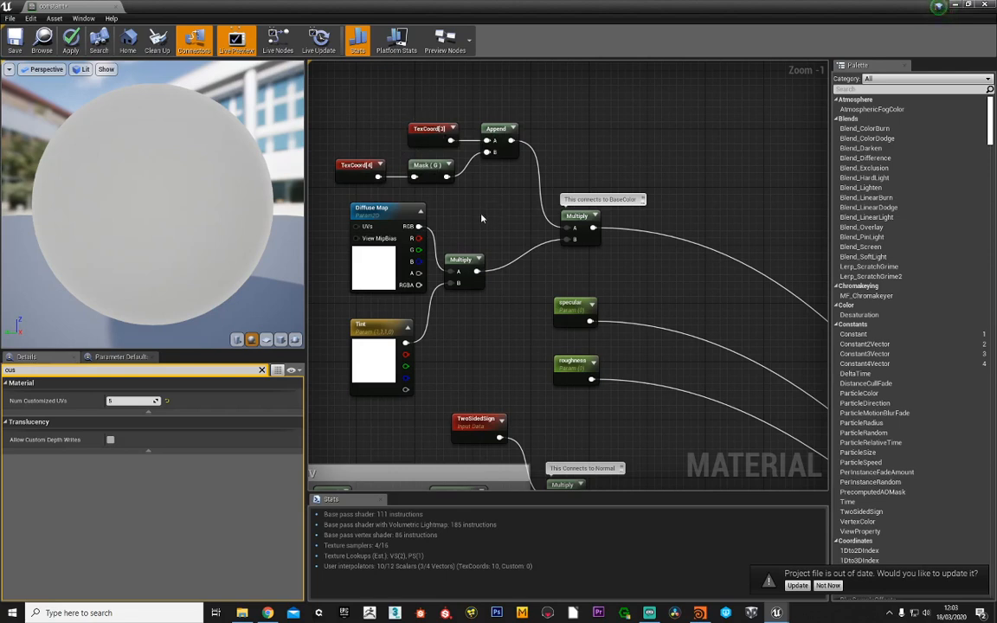
click(363, 209)
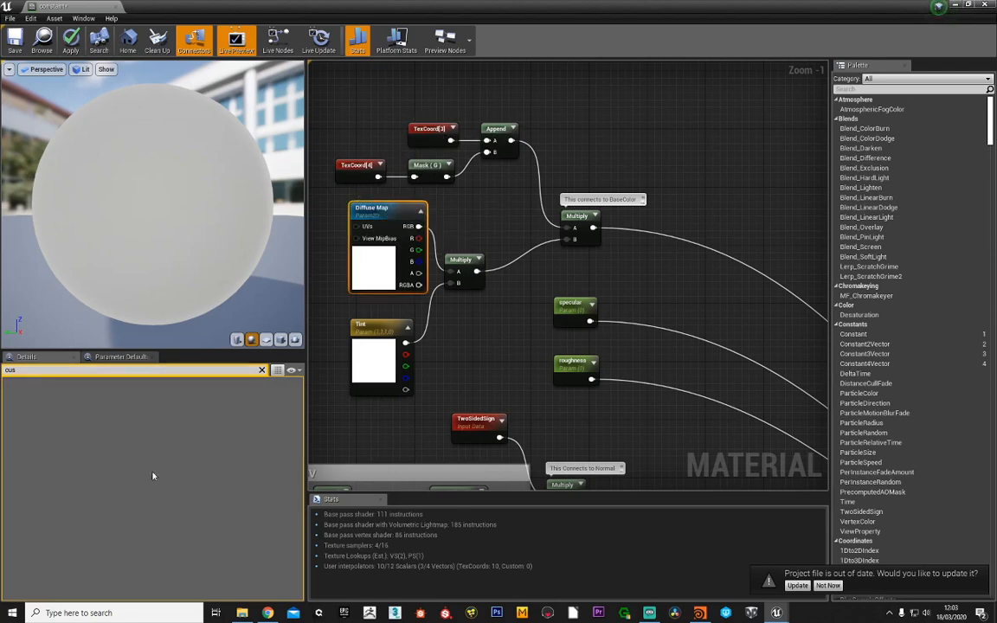
click(261, 371)
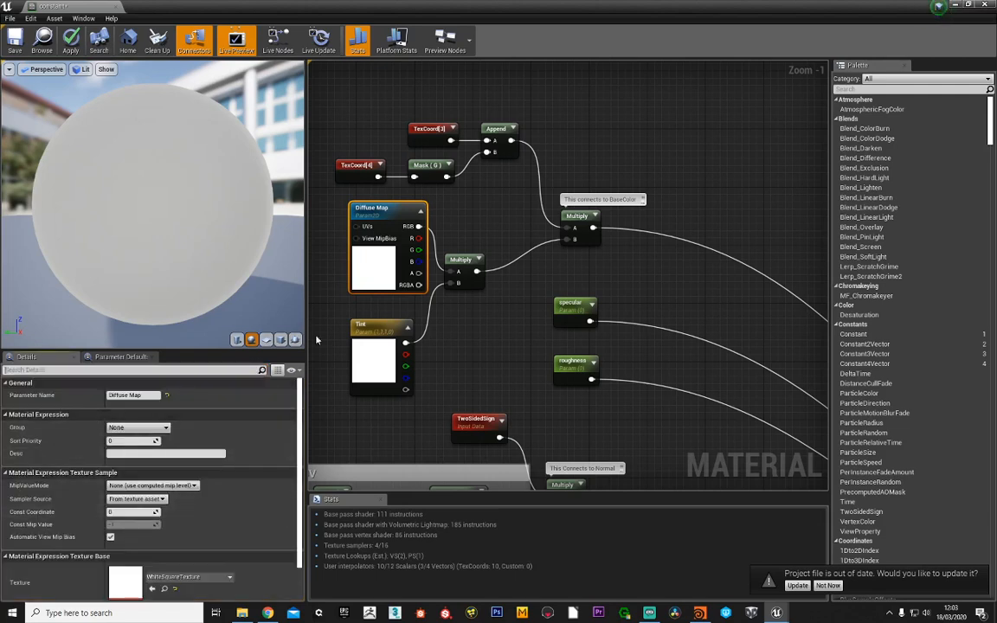
scroll(148, 482, down, 1)
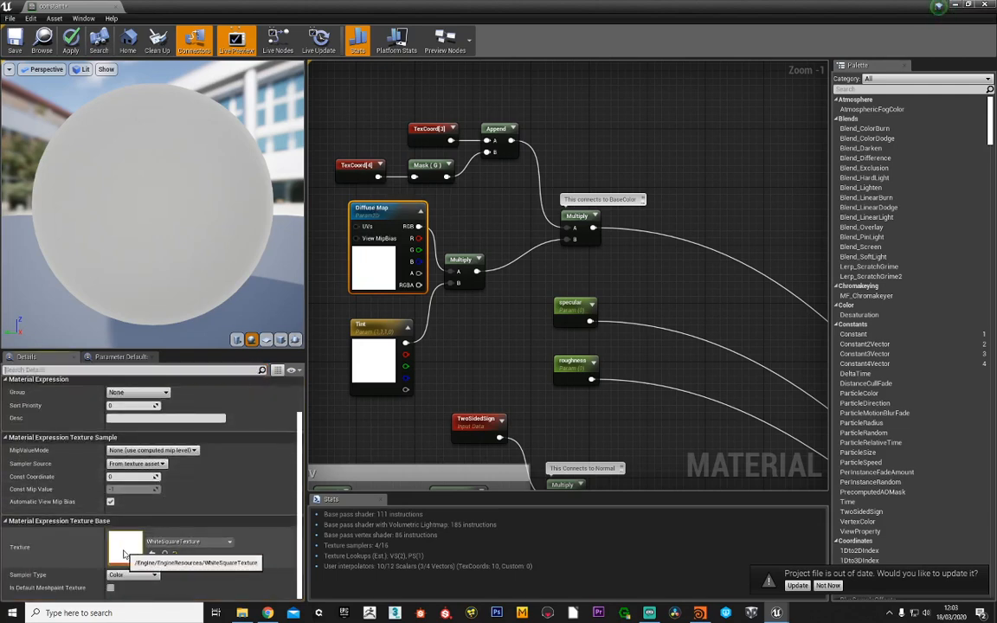
click(380, 327)
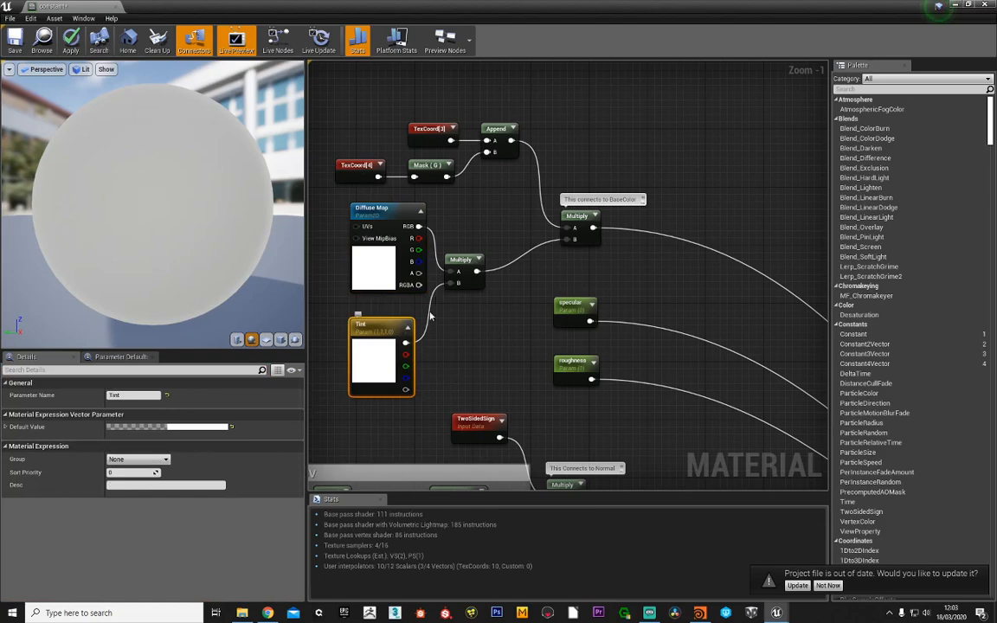
click(382, 230)
scroll(588, 139, down, 4)
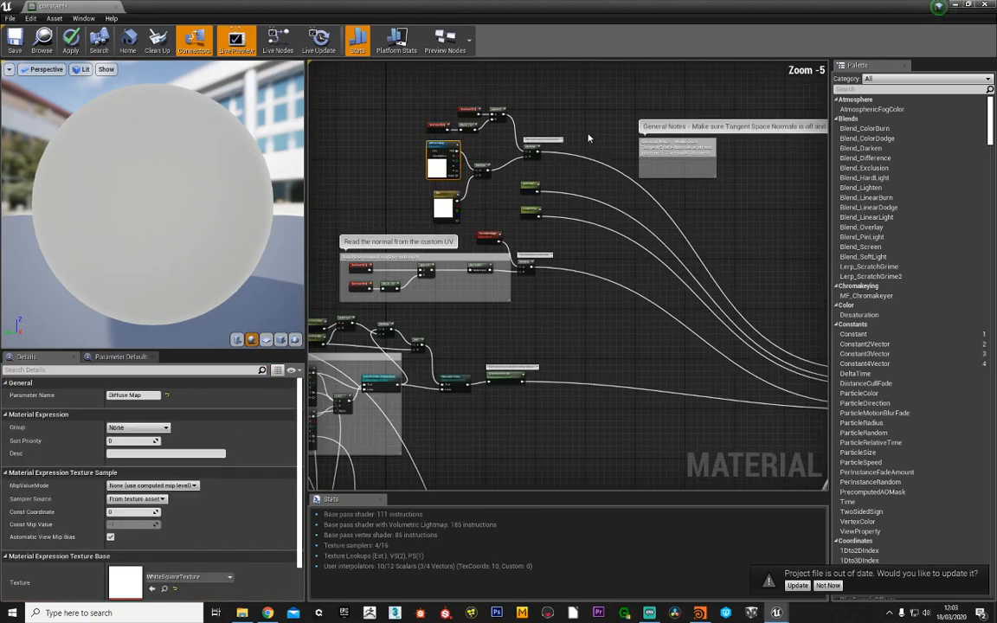
key(Home)
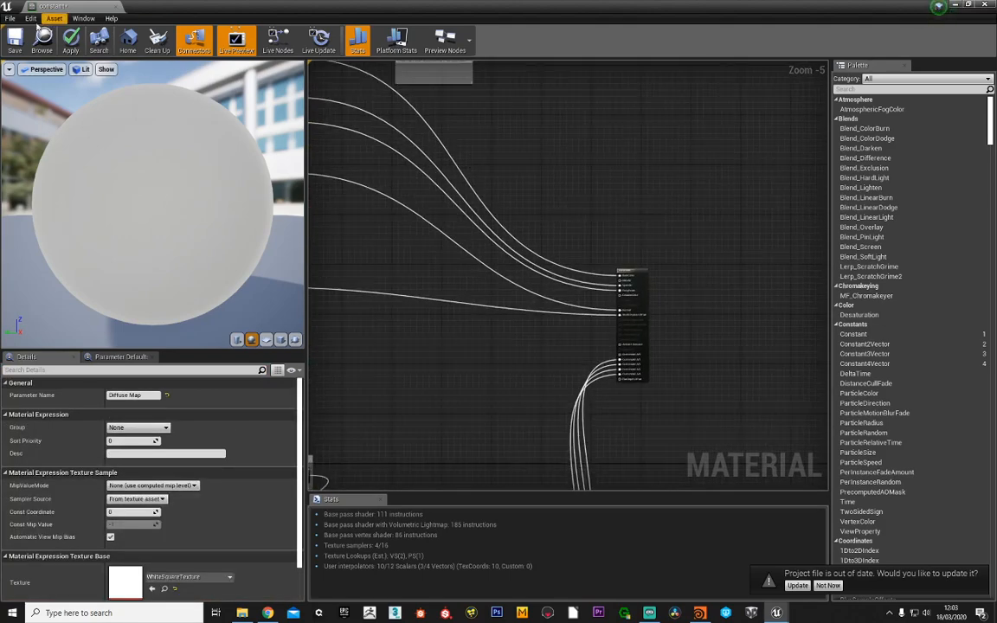
- Save the material, close its editor and rename the asset from constant to VAT_Soft_Bodies
click(14, 39)
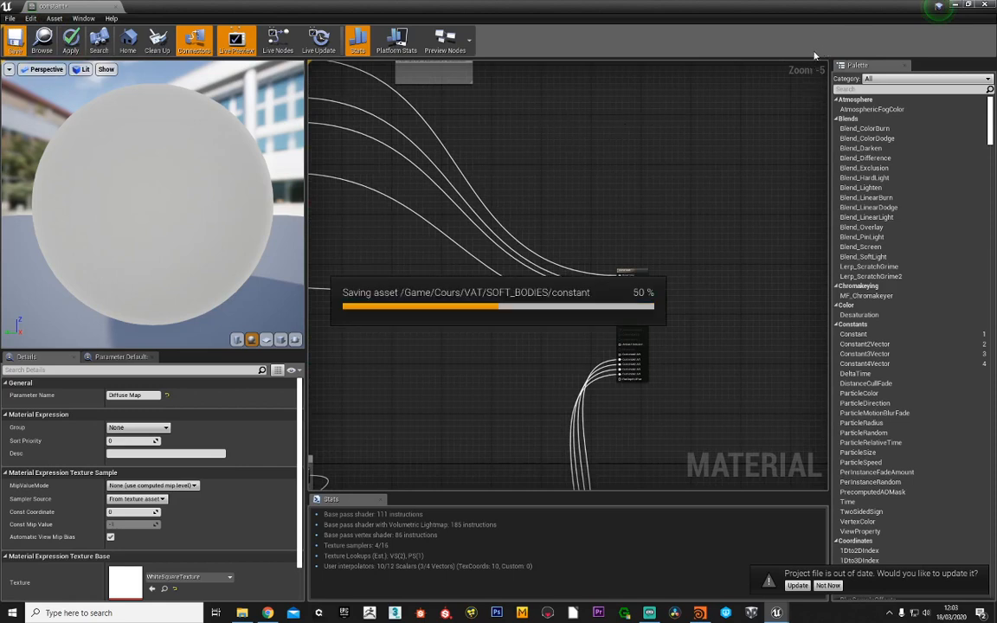
click(985, 5)
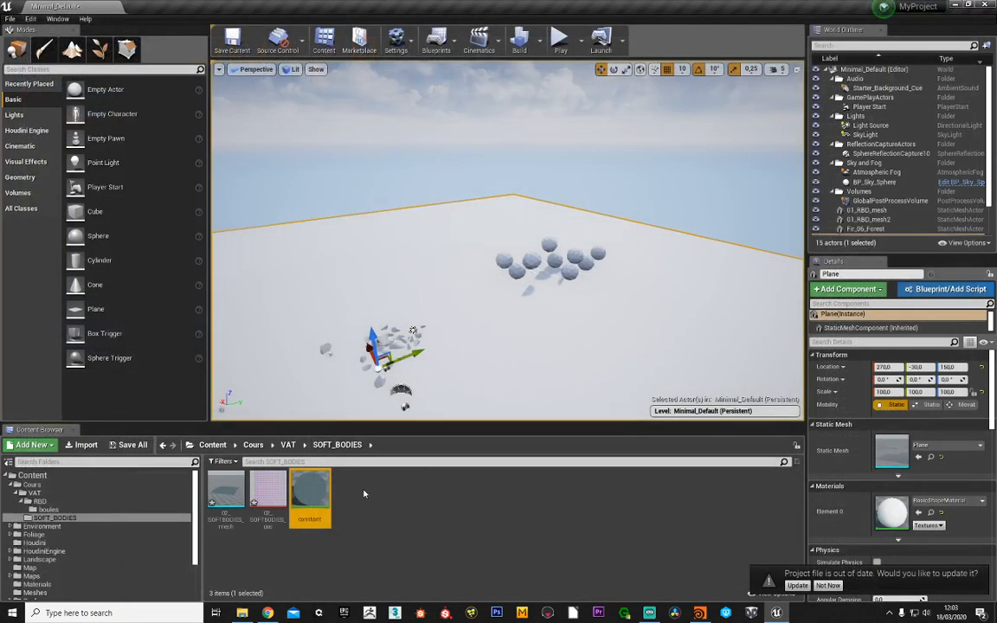
click(310, 519)
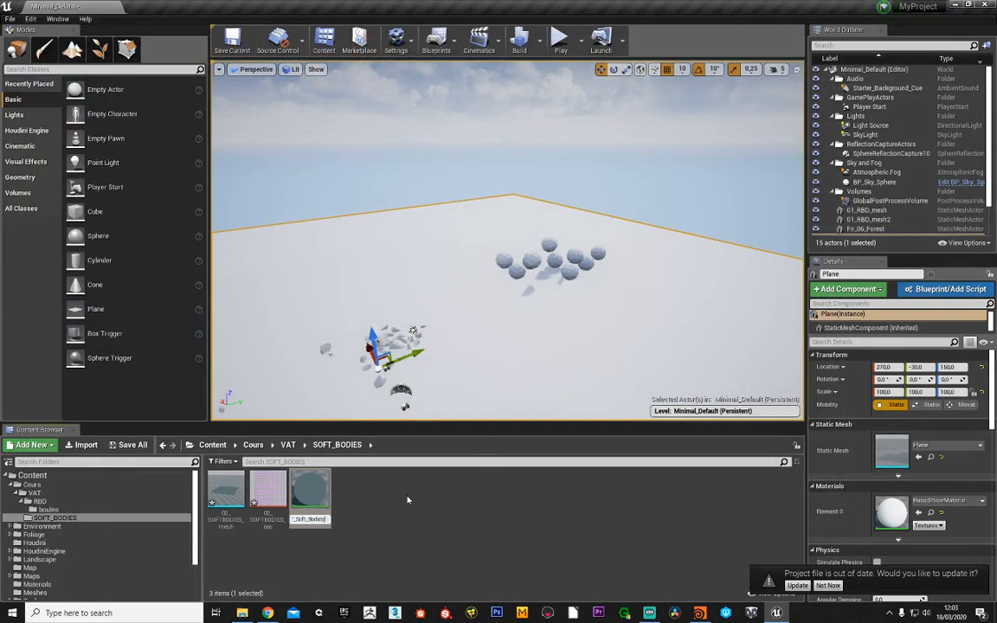
- Create a material instance from the VAT_Soft_Bodies material, keeping its default name
right_click(309, 491)
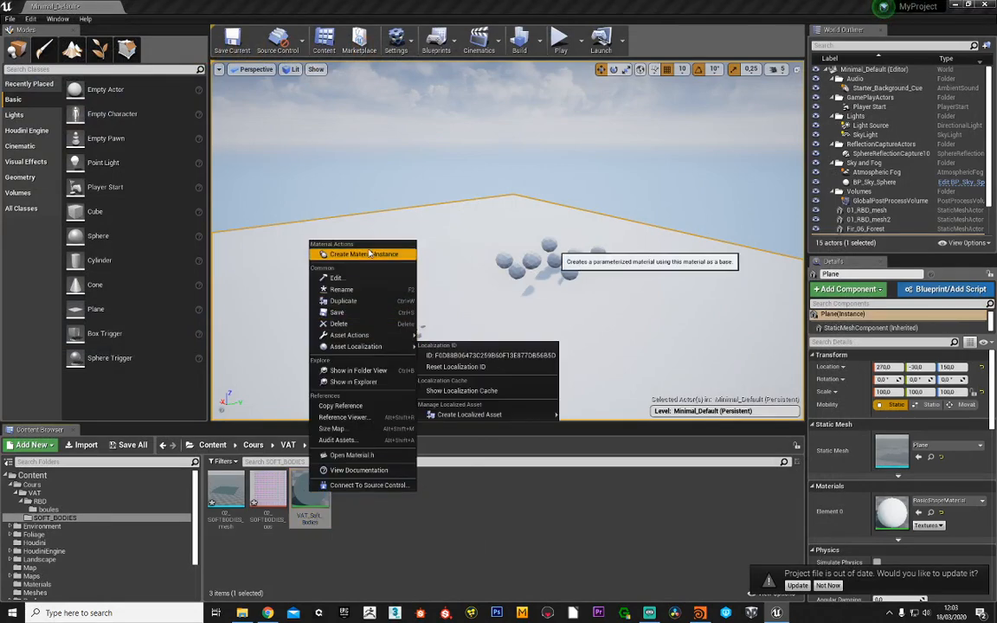
click(372, 254)
click(412, 565)
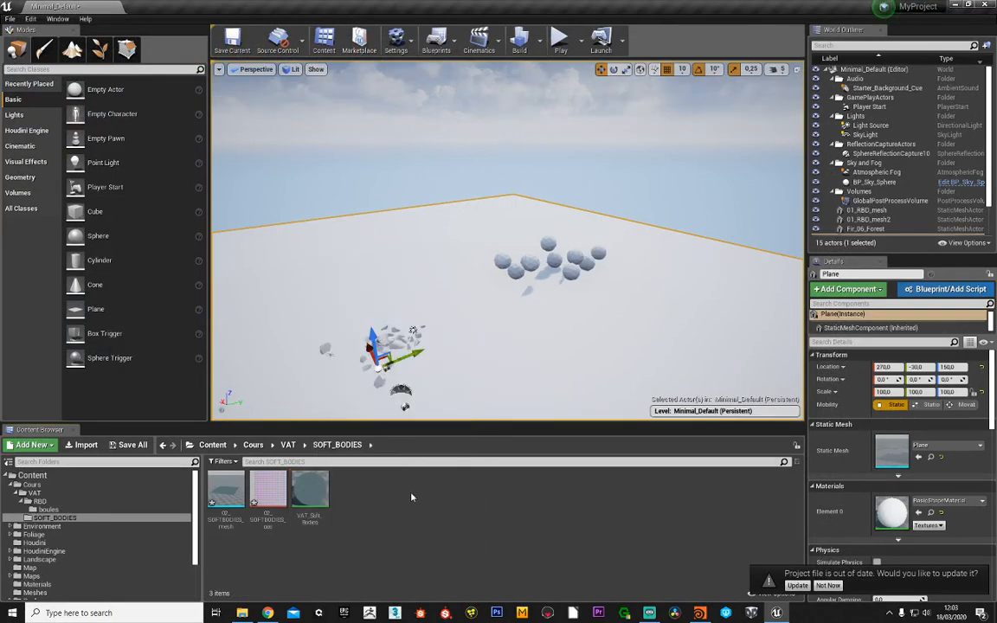
- Assign the VAT_Soft_Bodies_Inst material instance to the Element 0 slot of the 02_SOFTBODIES_mesh static mesh and close the mesh editor
double_click(225, 493)
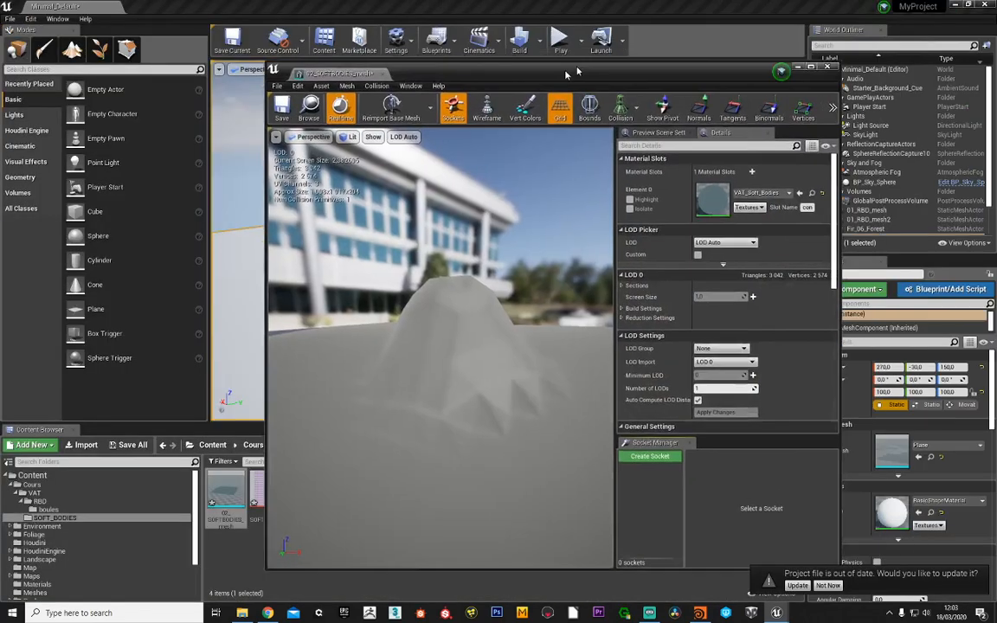
drag(567, 73, 58, 144)
drag(353, 492, 204, 273)
drag(209, 146, 424, 99)
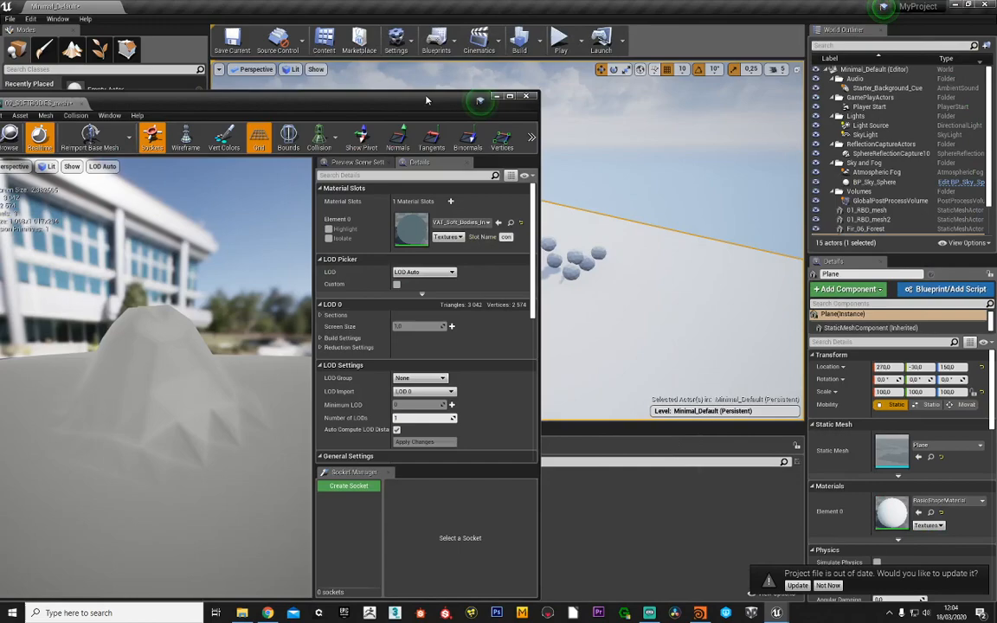
click(530, 96)
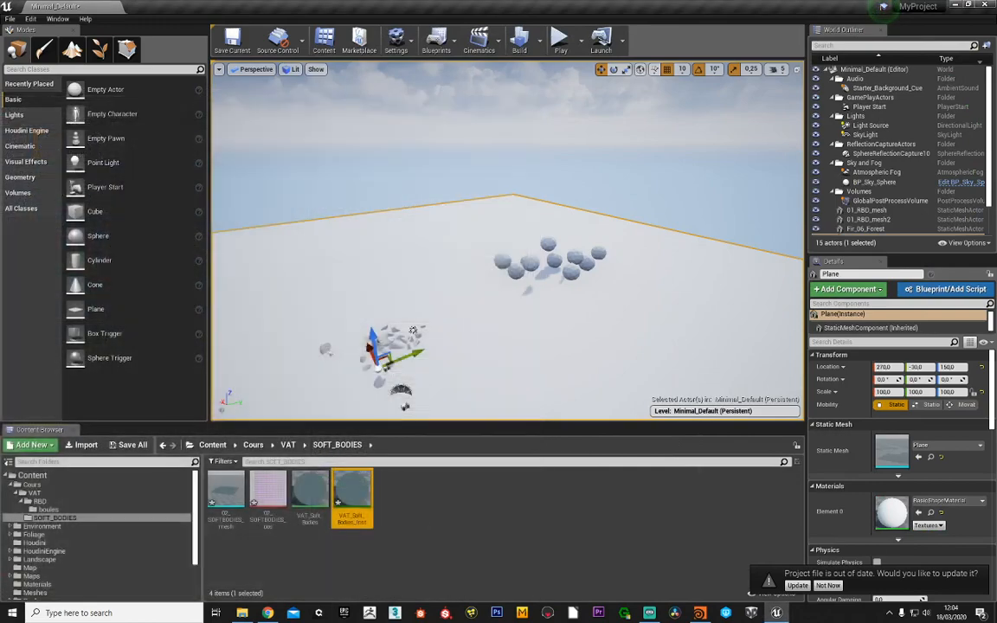
- Set the 02_SOFTBODIES_pos texture's filter to Nearest, then save and close the texture
double_click(268, 496)
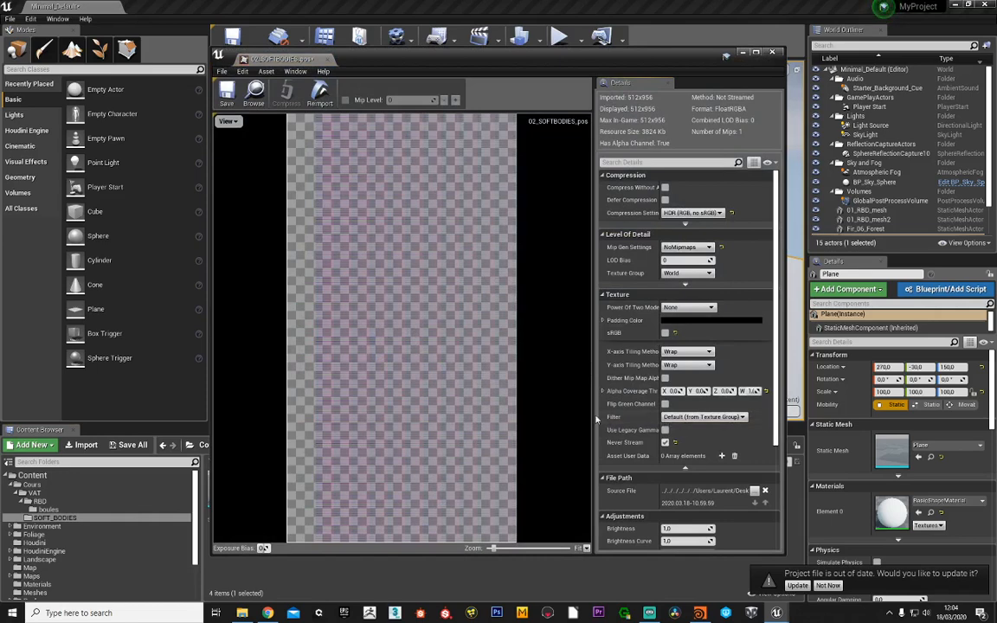
click(701, 417)
click(685, 430)
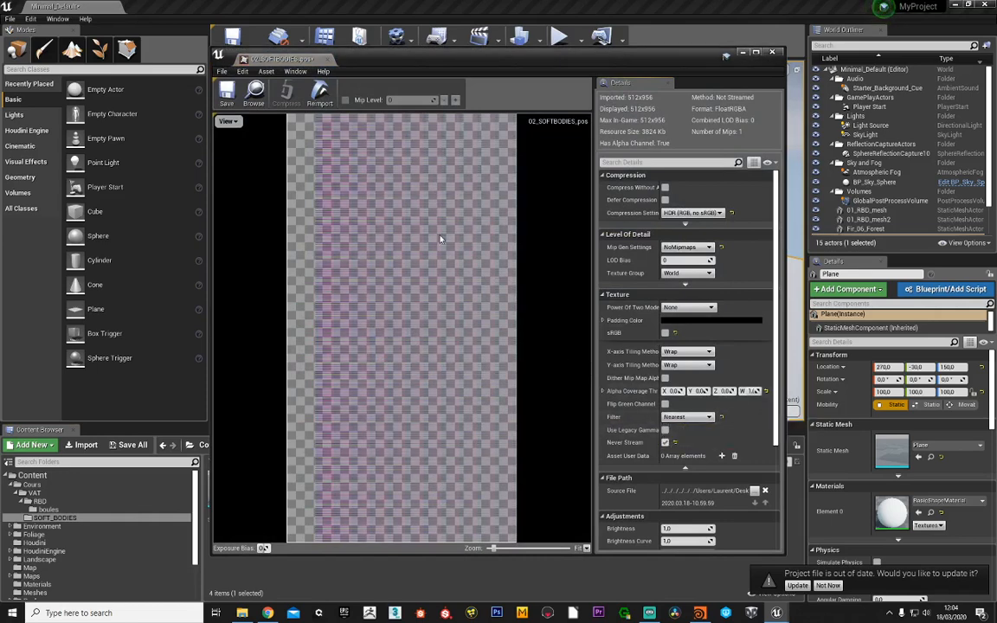
click(226, 93)
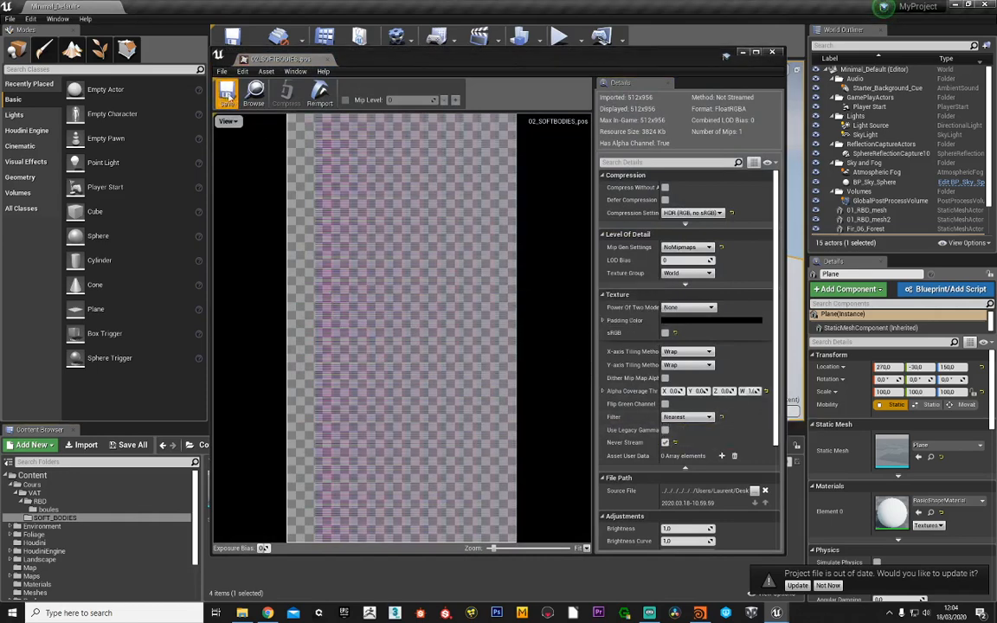
click(775, 53)
- In the material instance, enable Bounding Max, Bounding Min, Number Of Frames and Position Texture, and assign 02_SOFTBODIES_pos as the position texture
double_click(357, 489)
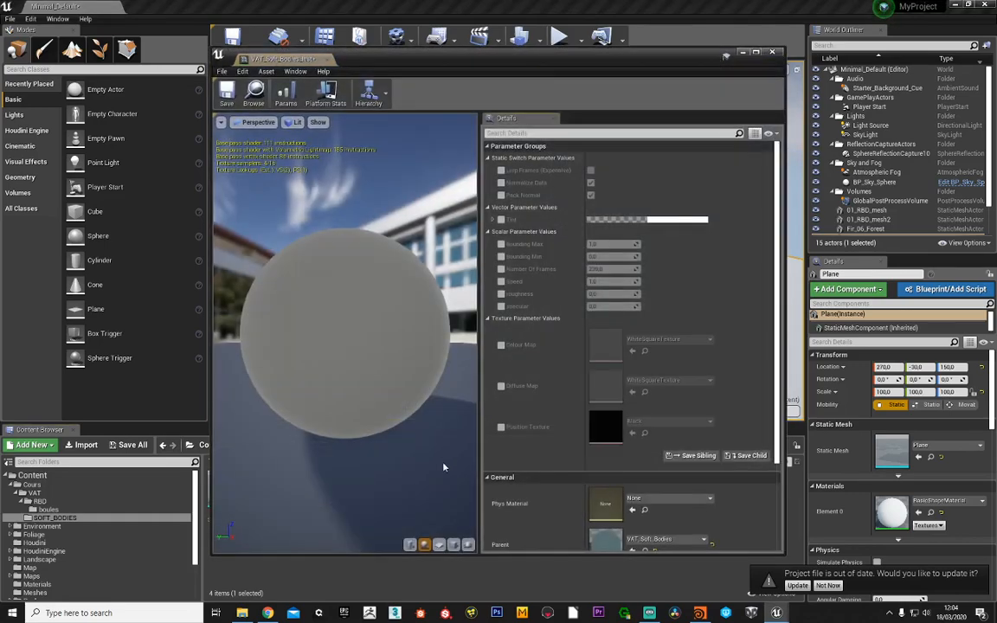
drag(537, 65, 749, 66)
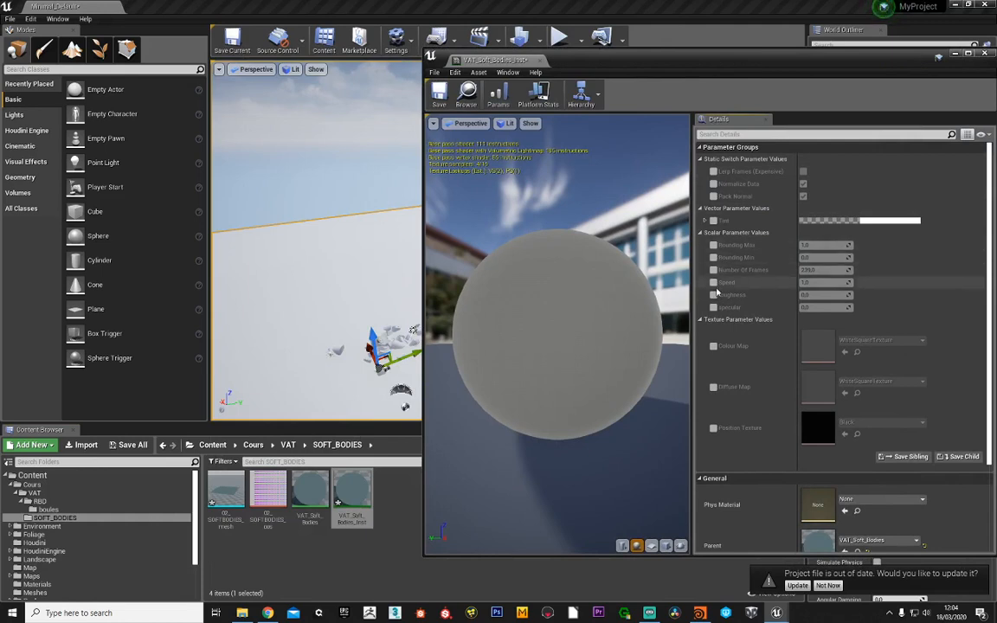
click(714, 245)
click(713, 258)
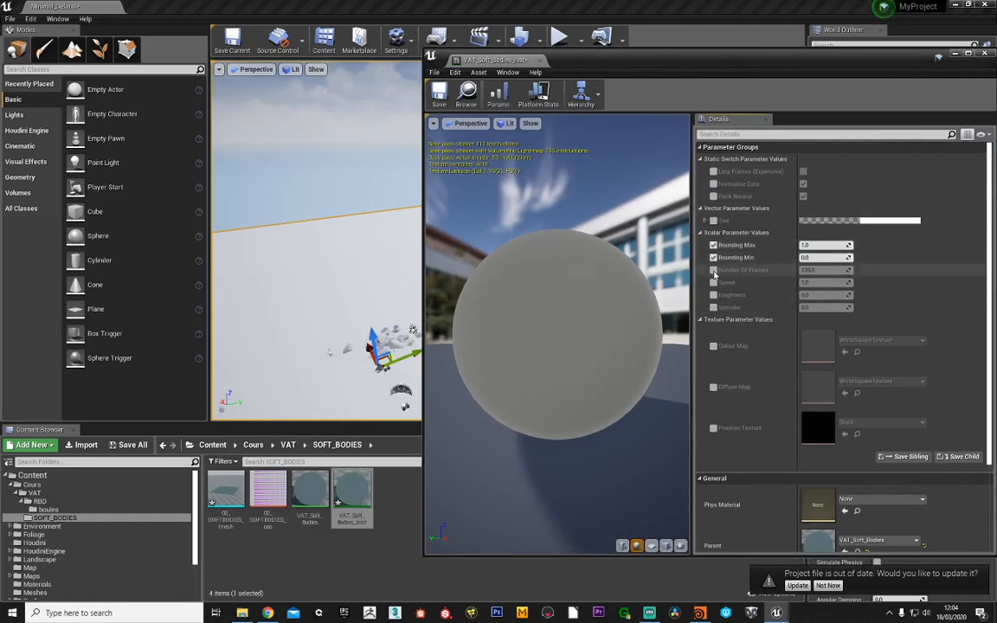
click(713, 270)
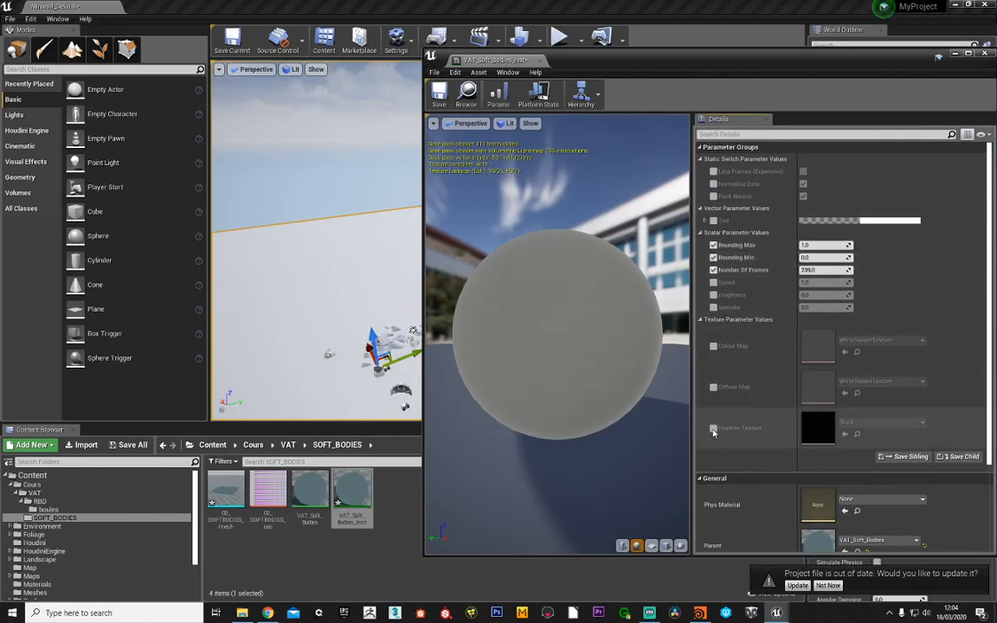
click(713, 428)
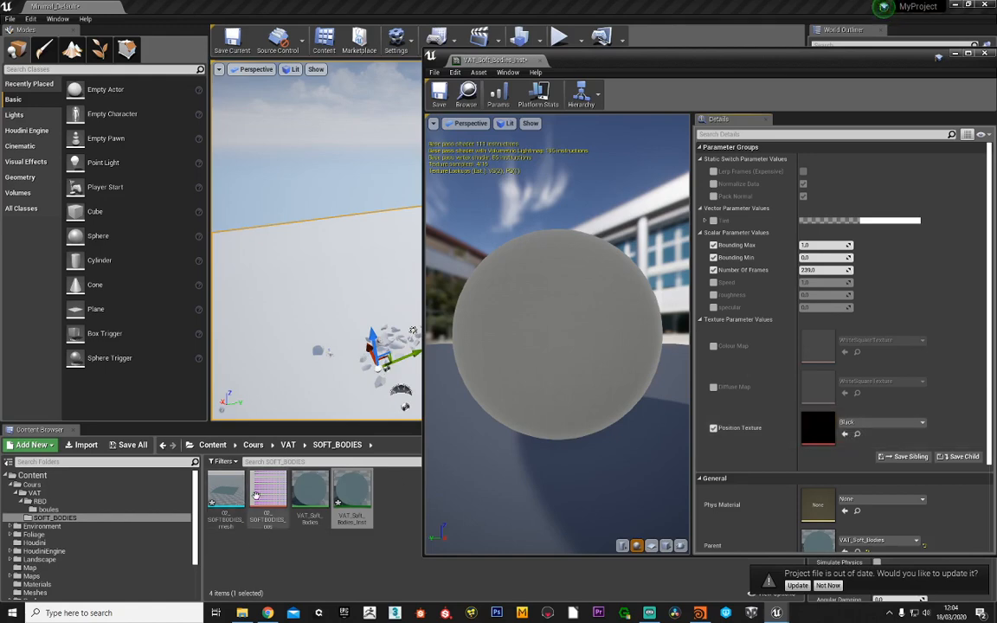
drag(256, 496, 815, 429)
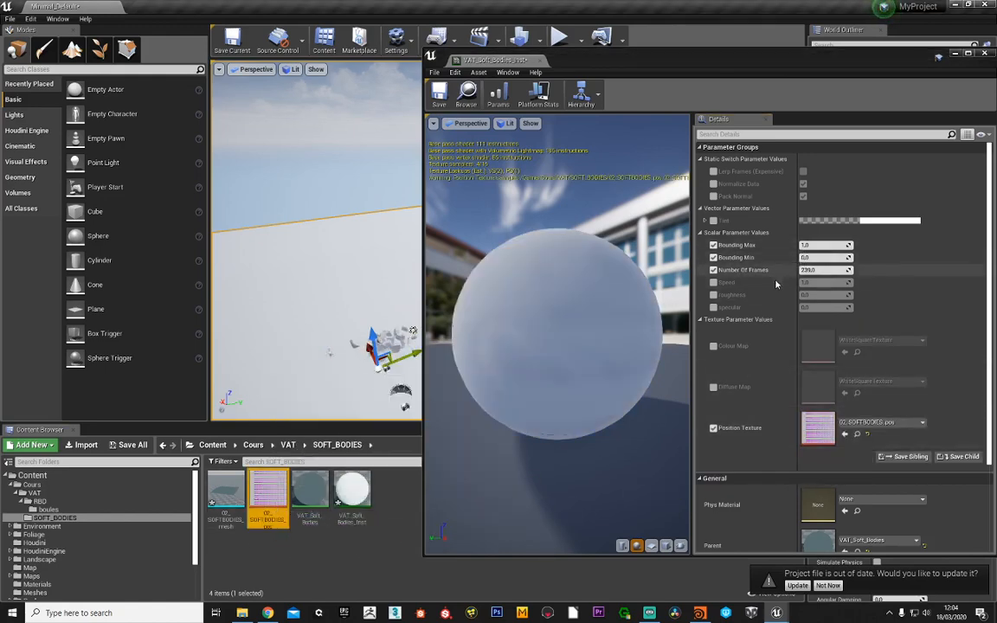
- Copy the BBOX MAX value 500.000091553 from Houdini into the material instance's Bounding Max parameter in Unreal
key(alt+Tab)
key(alt+Tab)
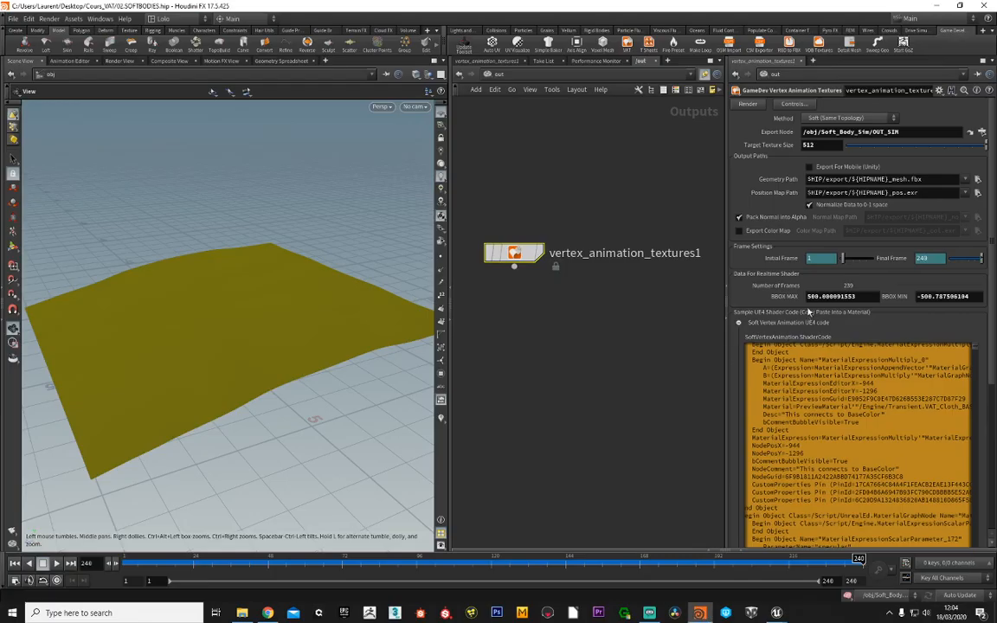
drag(863, 296, 774, 296)
key(ctrl+c)
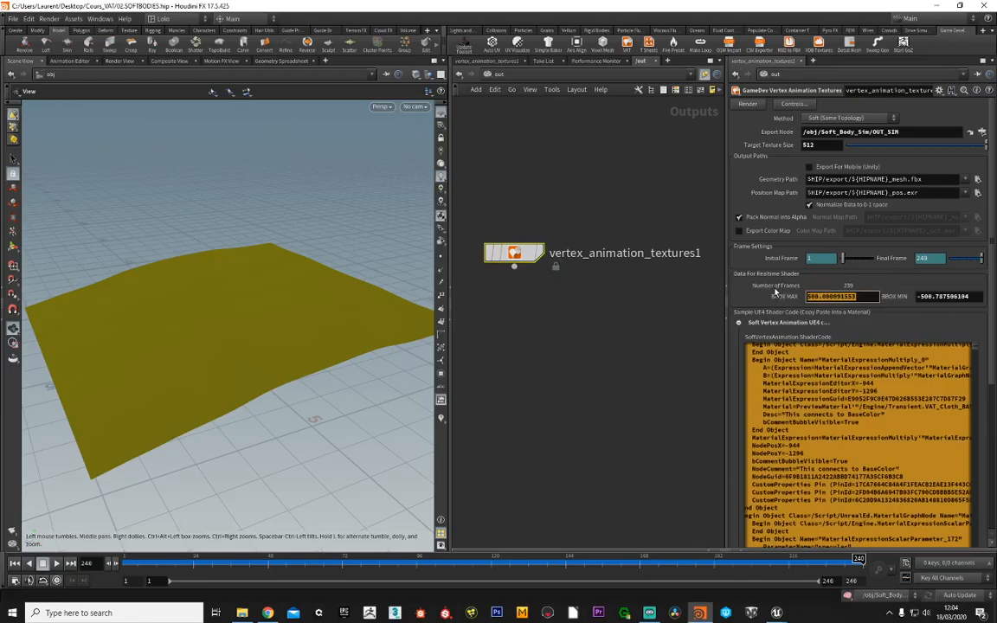
key(alt+Tab)
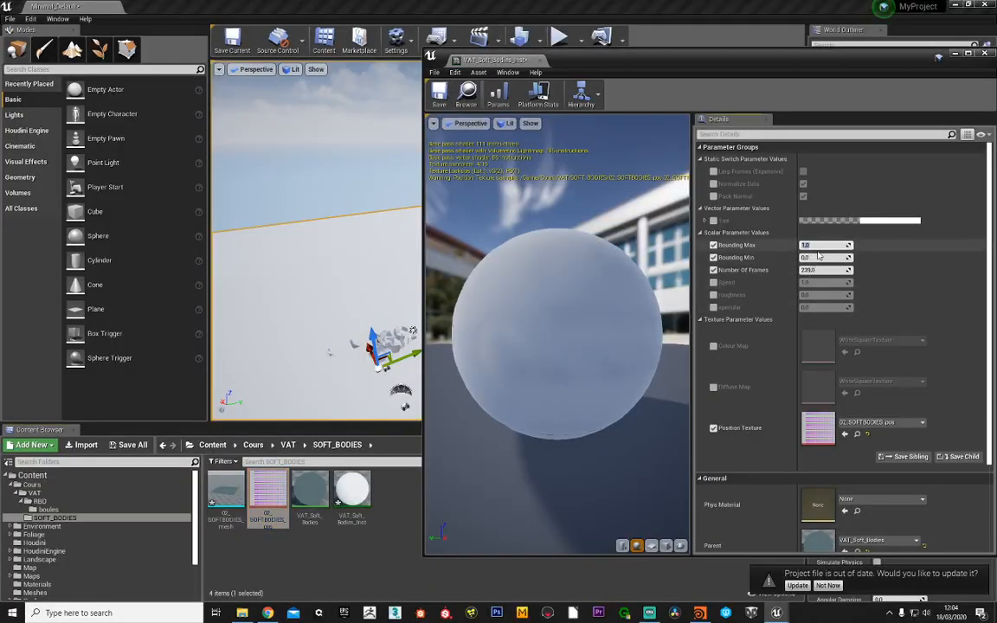
key(ctrl+v)
- Copy the BBOX MIN value -500.787506104 from Houdini into the material instance's Bounding Min parameter in Unreal
key(alt+Tab)
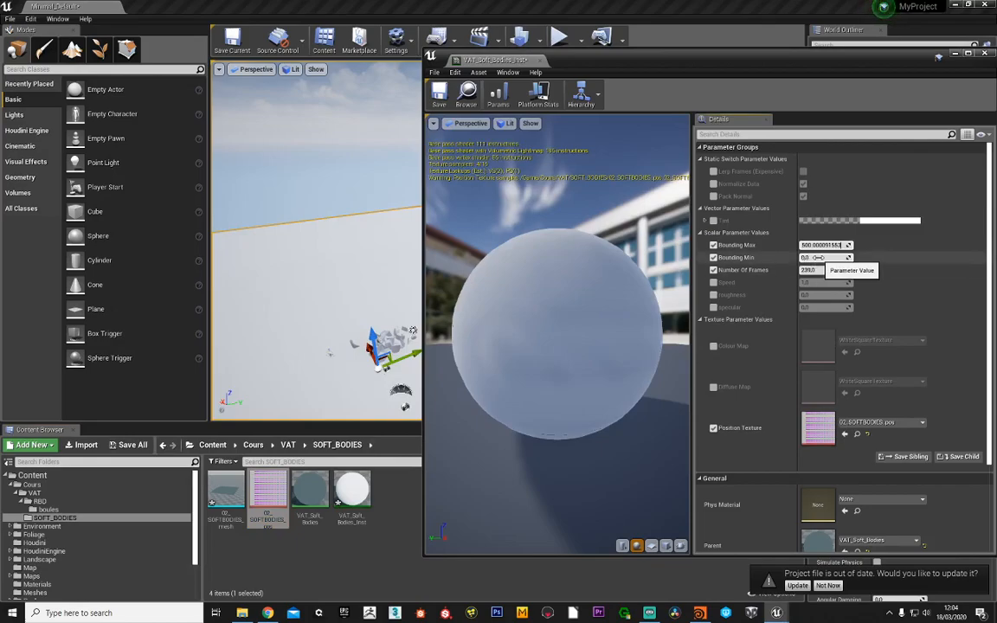
key(alt+Tab)
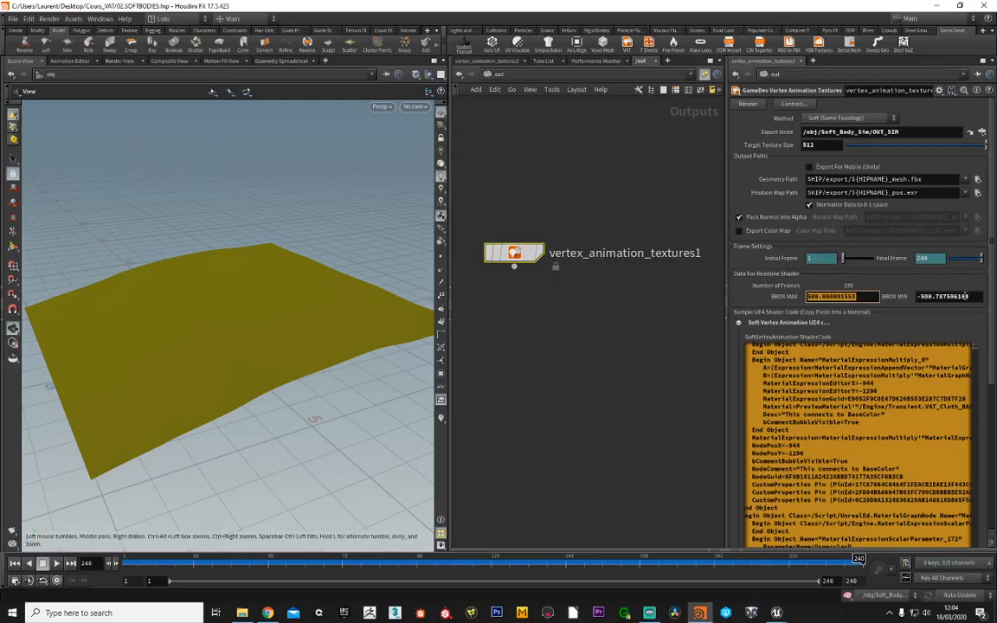
key(alt+Tab)
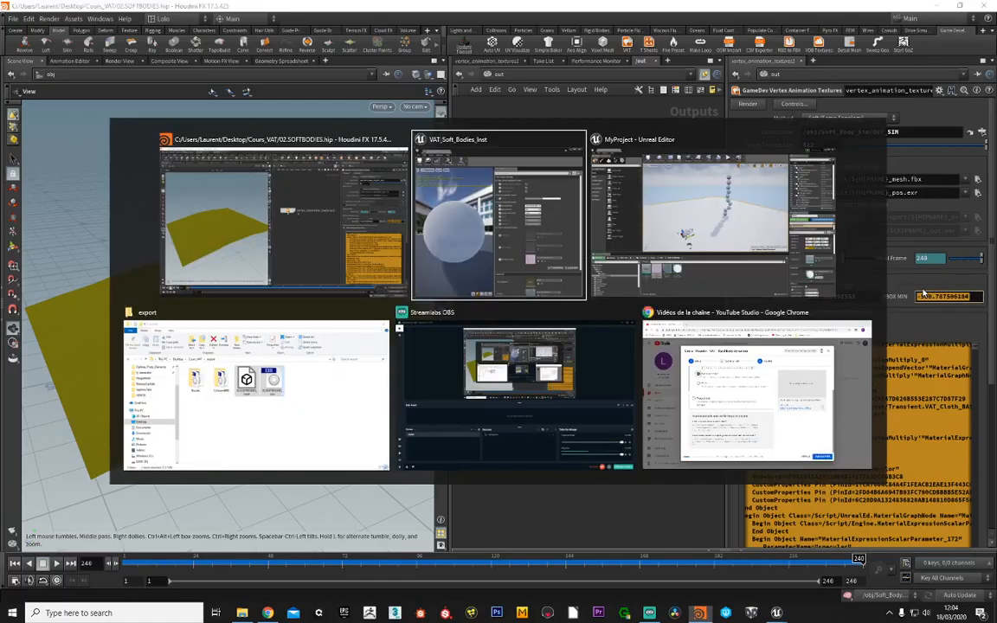
click(820, 257)
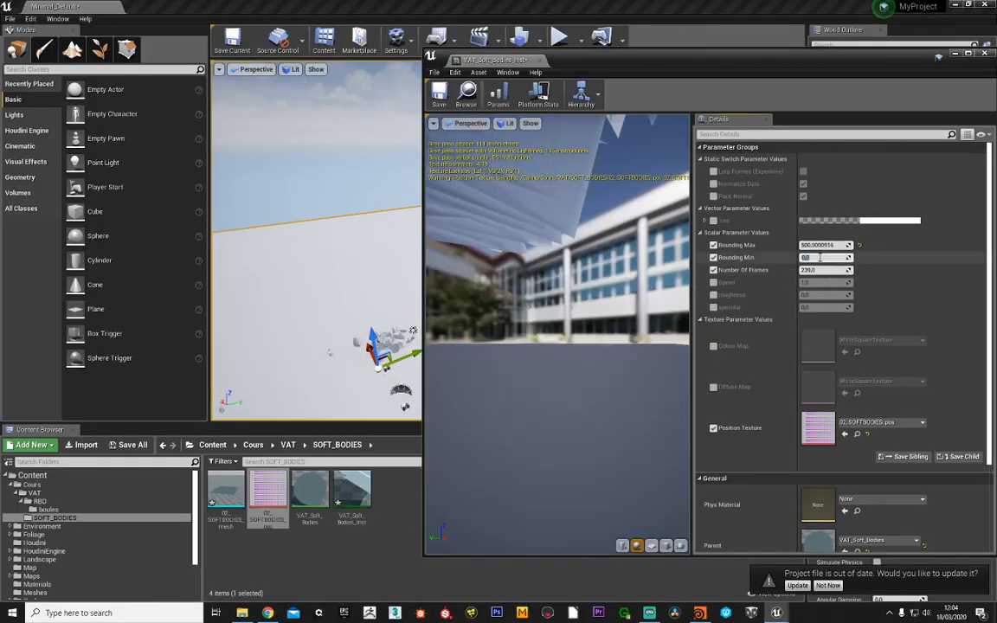
key(ctrl+v)
- Check the Number Of Frames parameter against Houdini's export data, and save and close the VAT_Soft_Bodies_Inst material instance
key(alt+Tab)
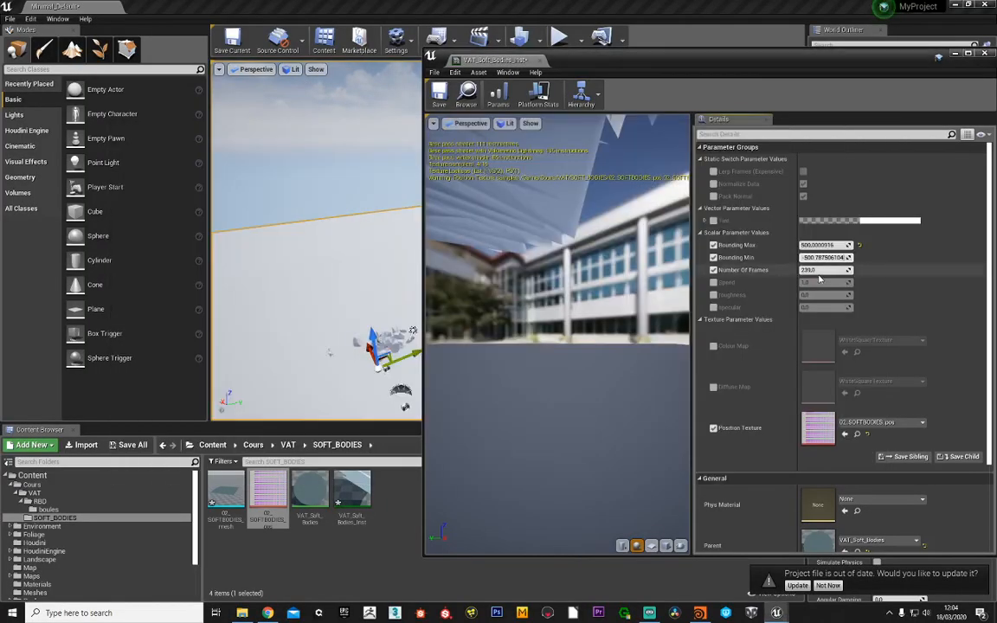
key(alt+Tab)
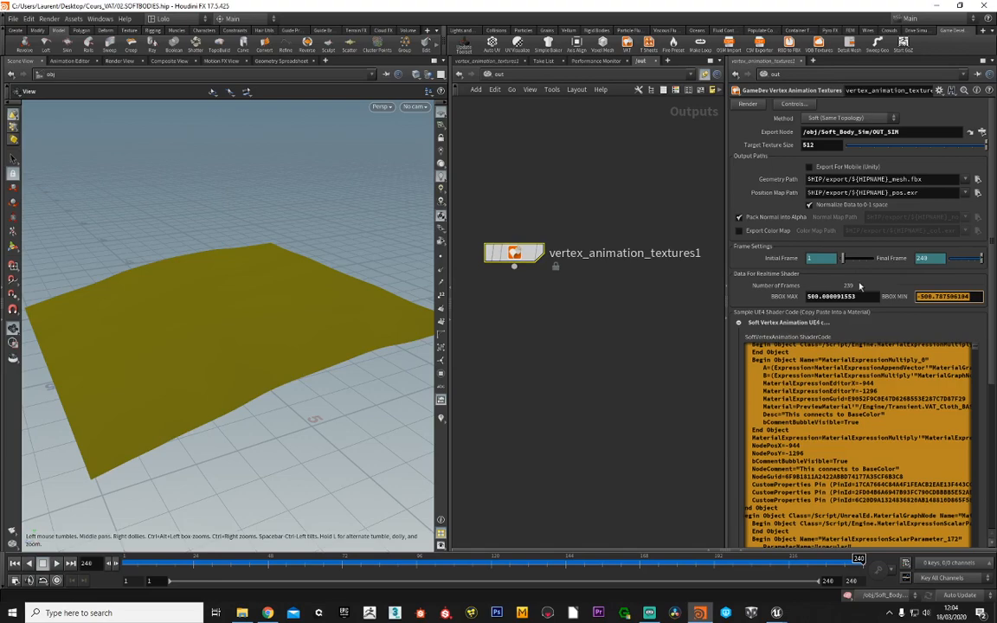
key(alt+Tab)
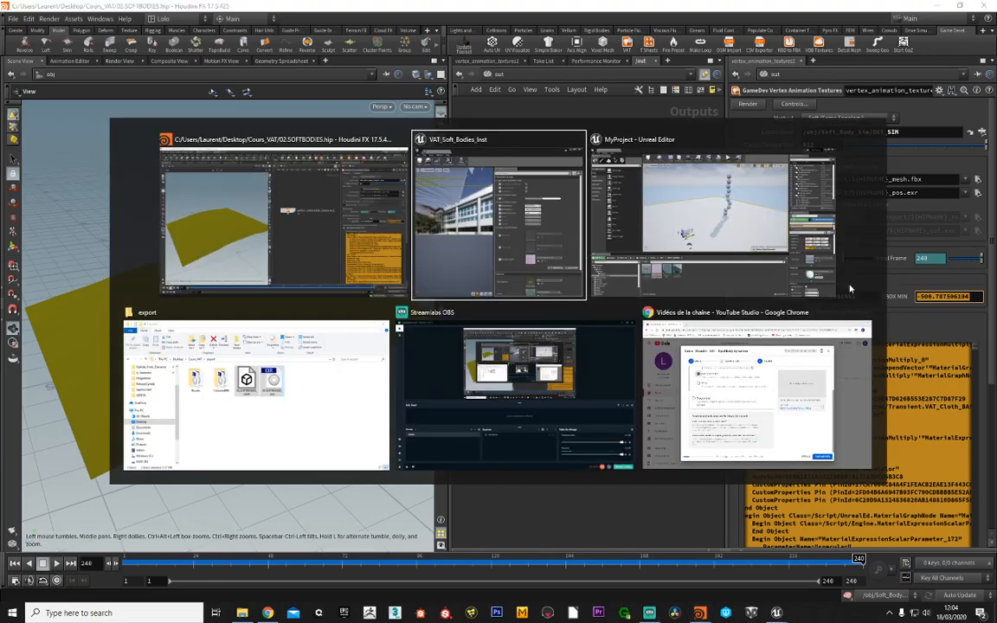
click(822, 270)
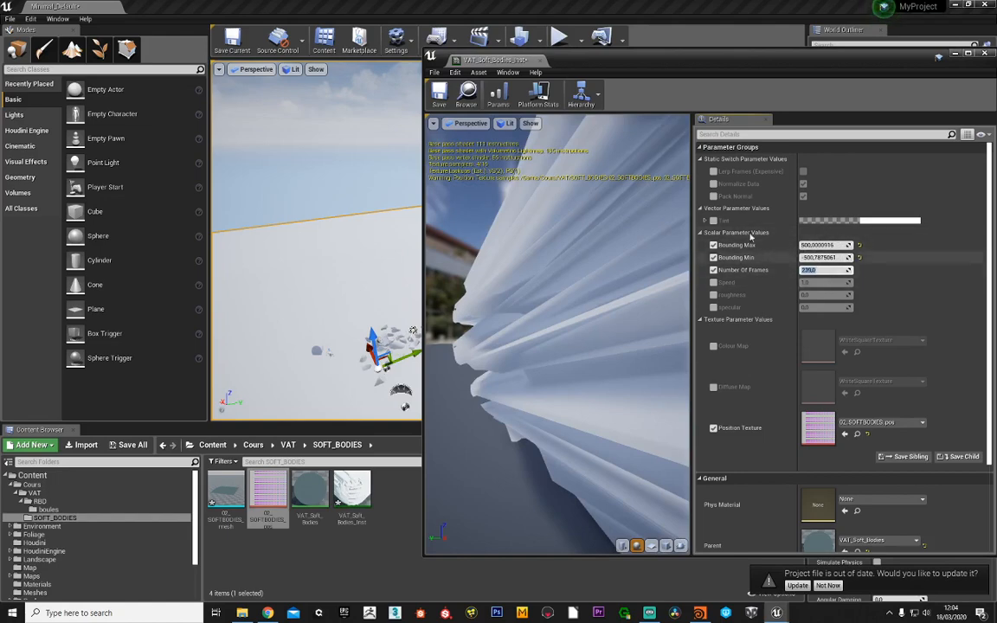
click(439, 93)
drag(651, 77, 519, 101)
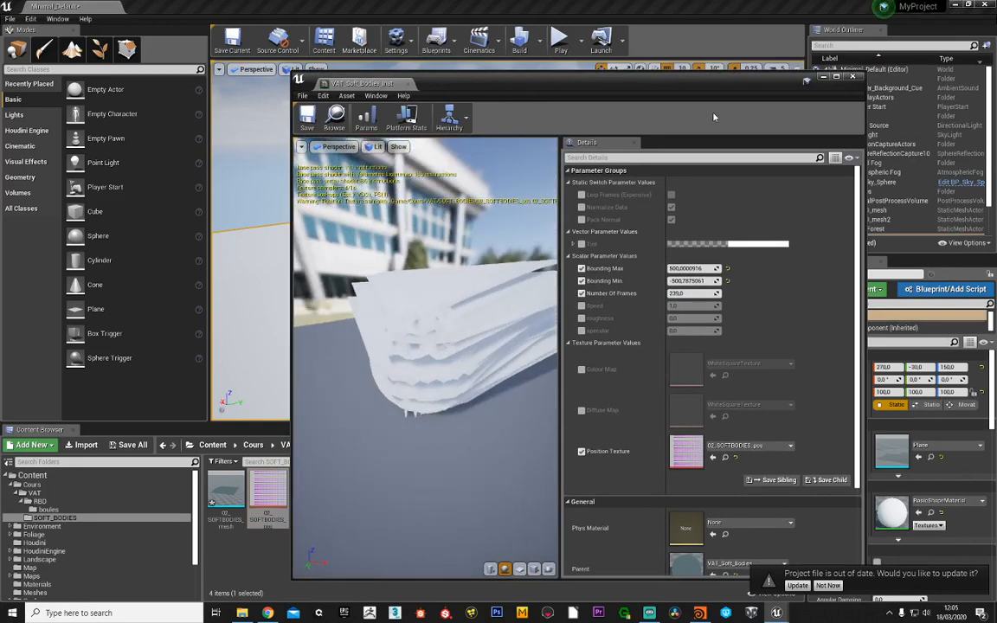
click(851, 78)
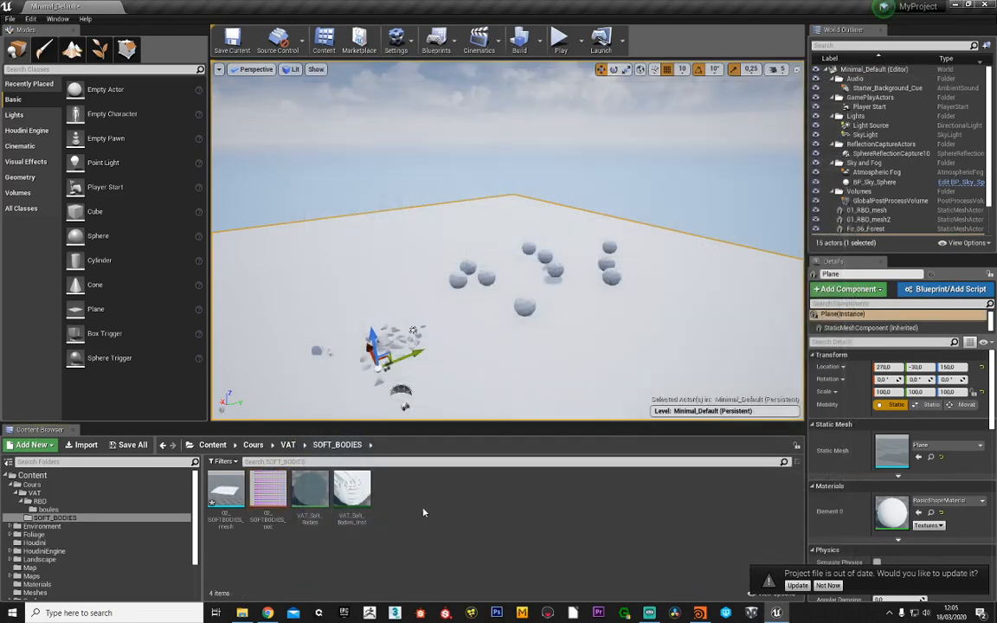
- Place 02_SOFTBODIES_mesh in the level near the falling spheres and raise it to a Z location of 790
drag(225, 492, 597, 331)
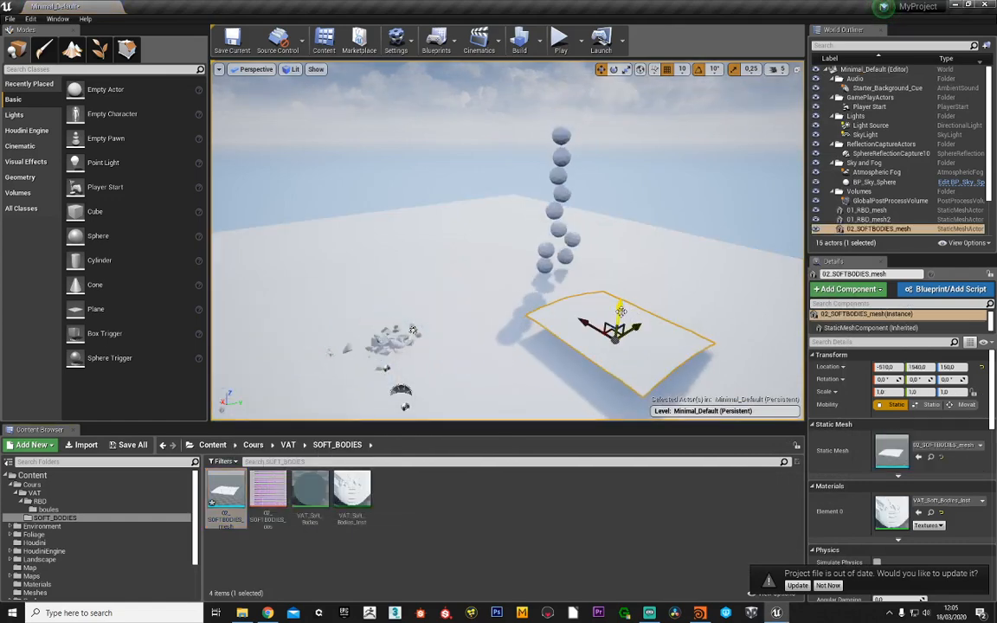
drag(620, 282, 625, 230)
right_drag(626, 230, 556, 247)
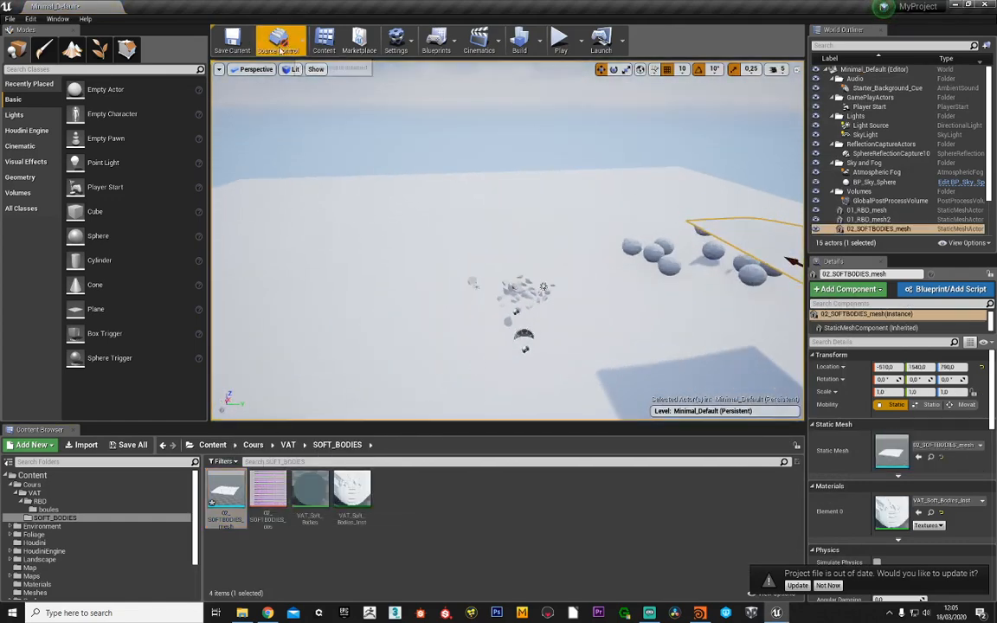
click(219, 71)
click(229, 92)
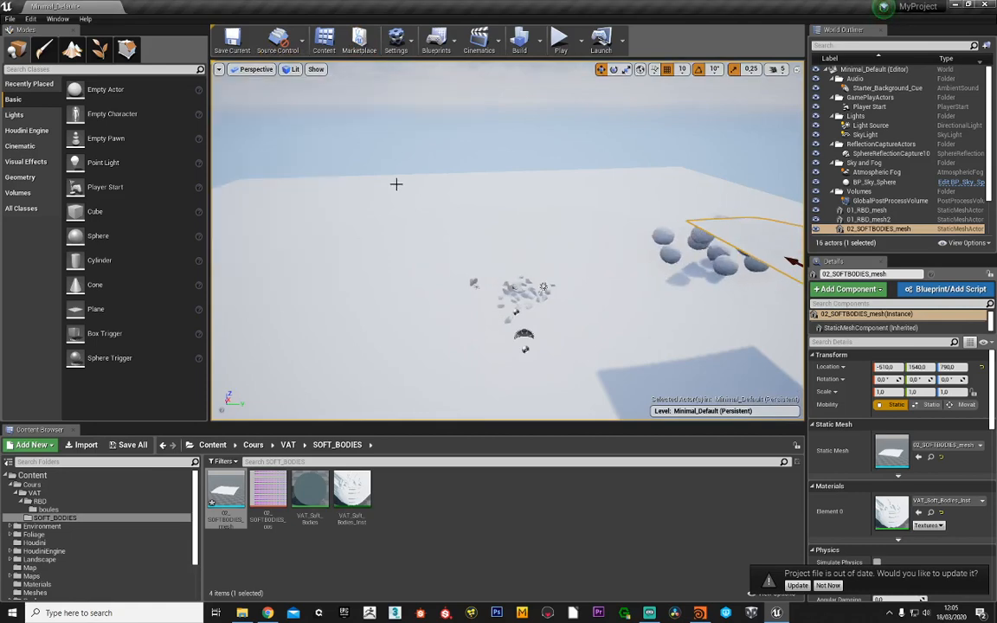
right_drag(424, 203, 440, 203)
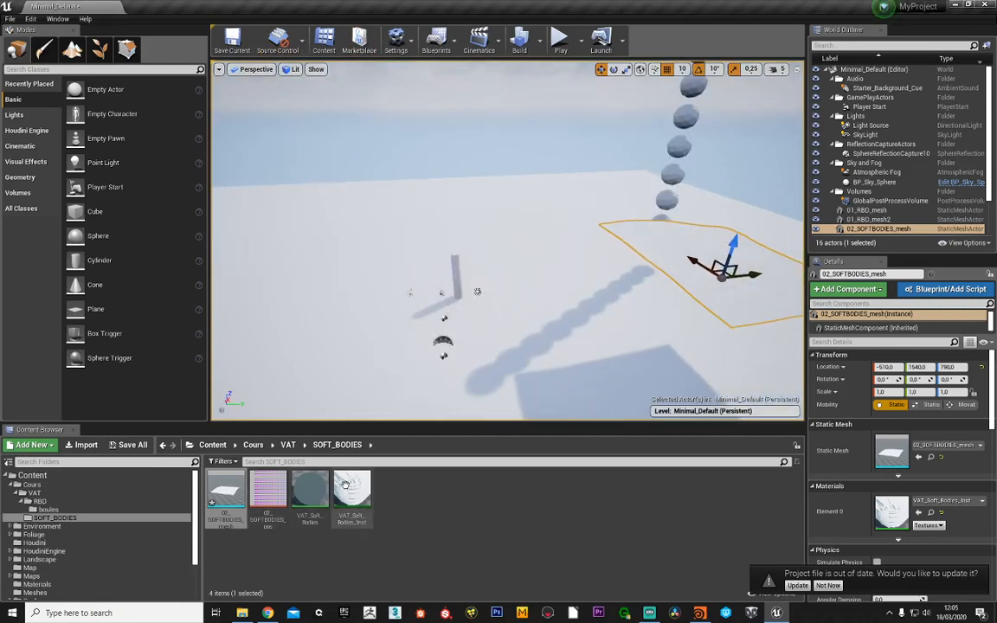
- Enable Tint in VAT_Soft_Bodies_Inst with a pink color of about R 1.0, G 0.26, B 0.53, then save and close it
double_click(352, 490)
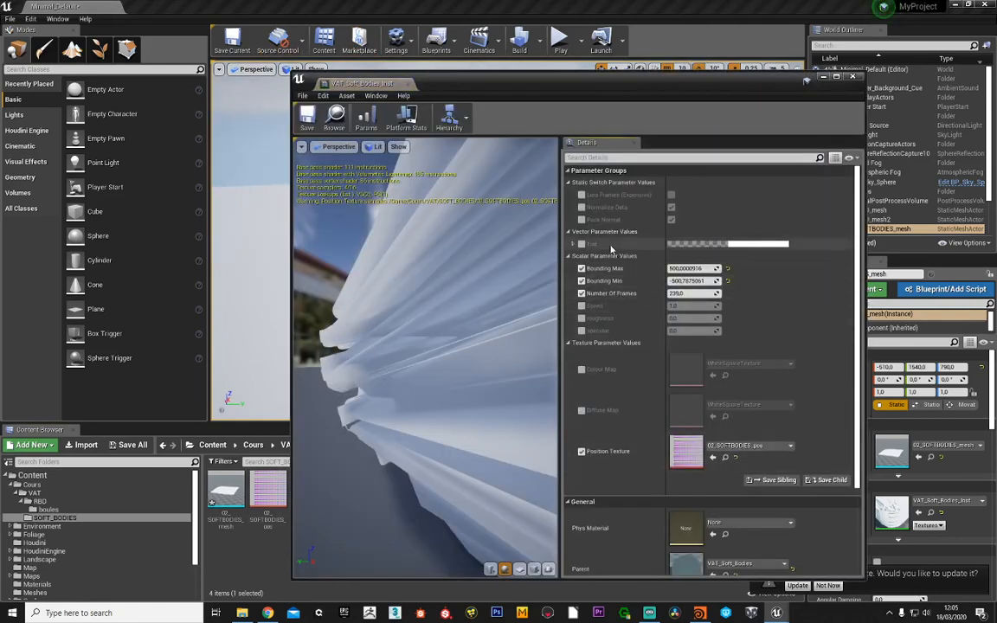
click(580, 245)
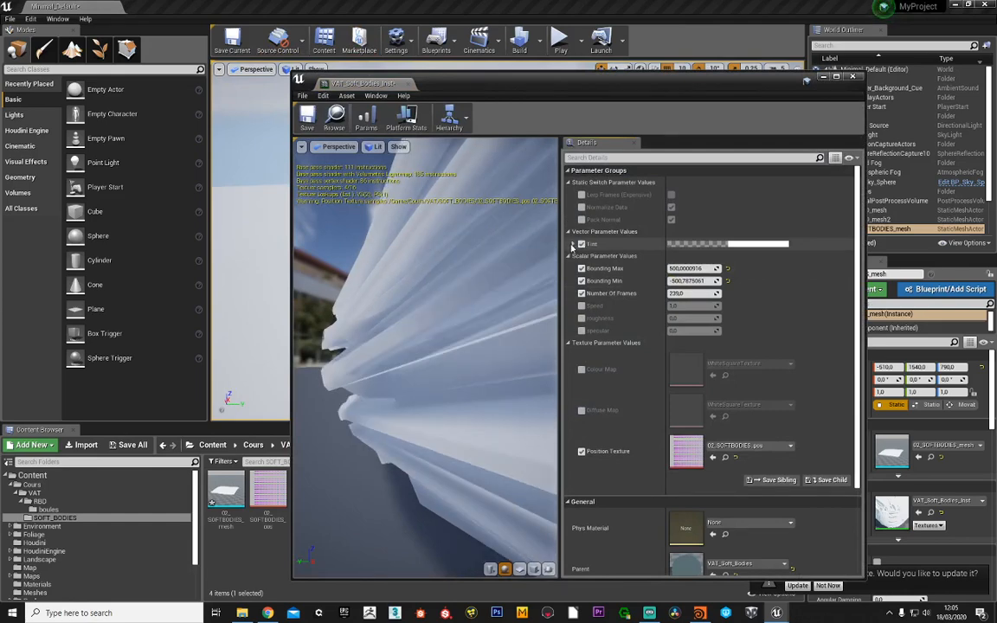
click(572, 245)
click(756, 245)
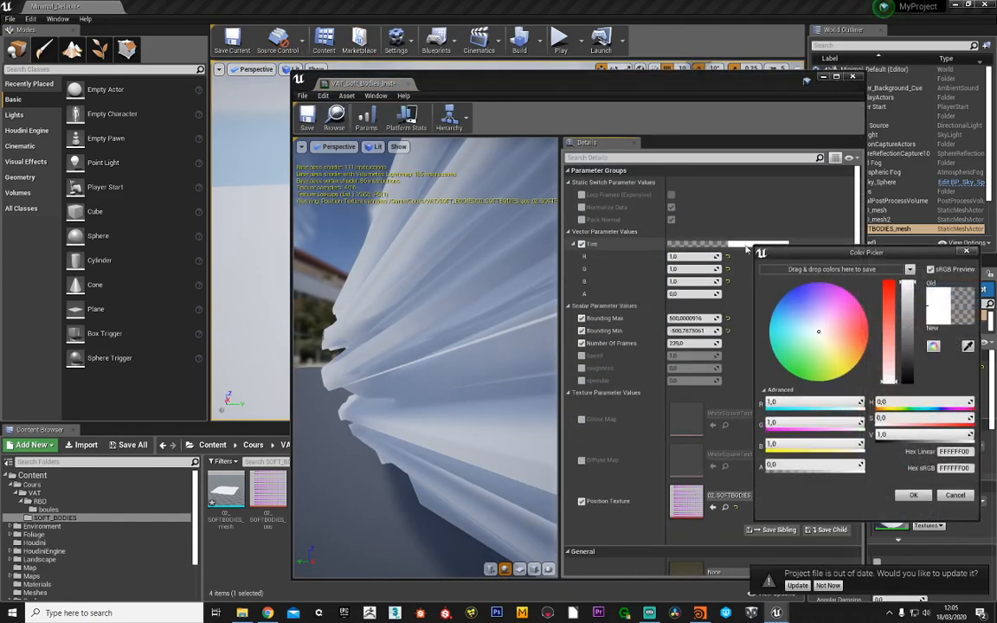
drag(832, 323, 854, 322)
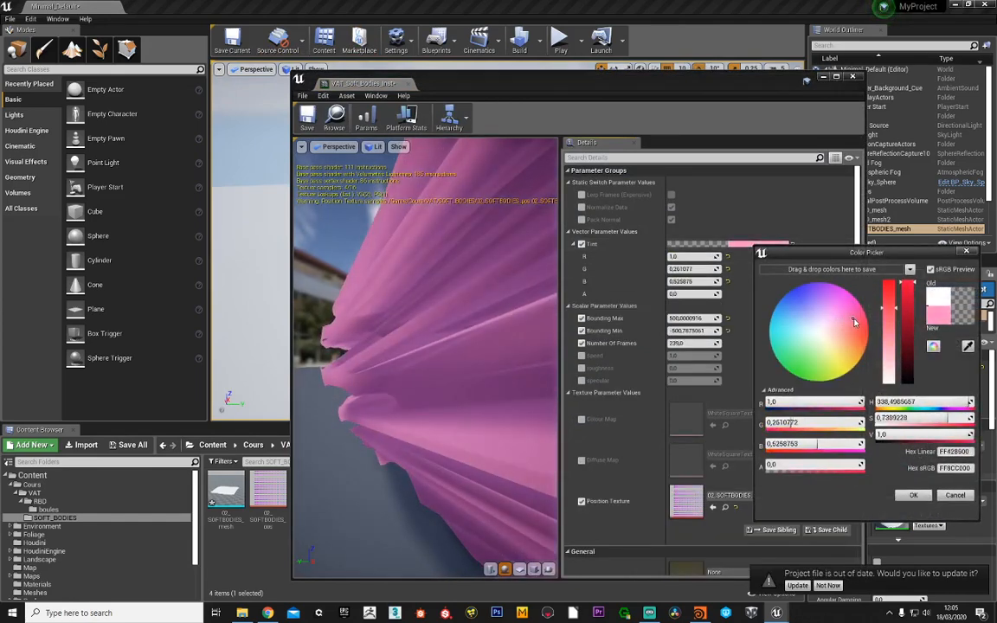
click(914, 495)
click(307, 120)
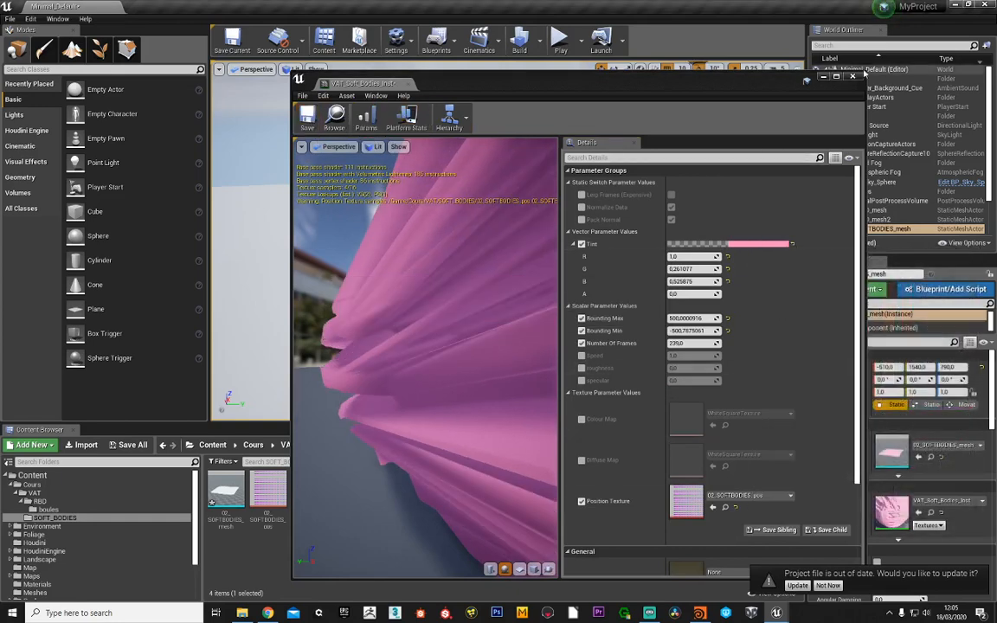
click(854, 79)
- Examine the pink soft-body mesh's animation in the level, then play the level in the editor and stop it
right_drag(550, 214, 381, 242)
key(f)
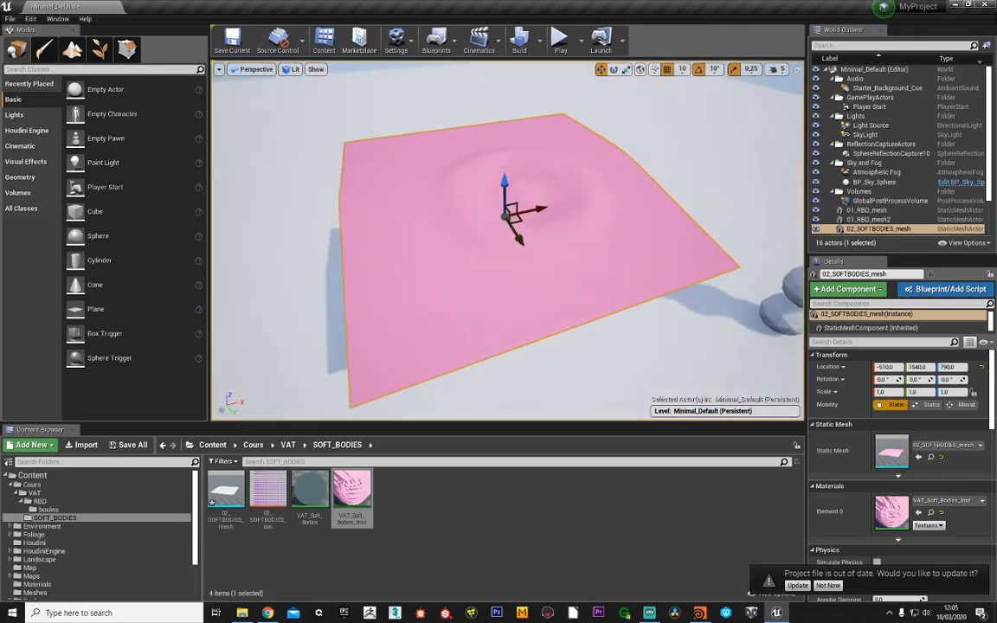
right_drag(521, 249, 450, 205)
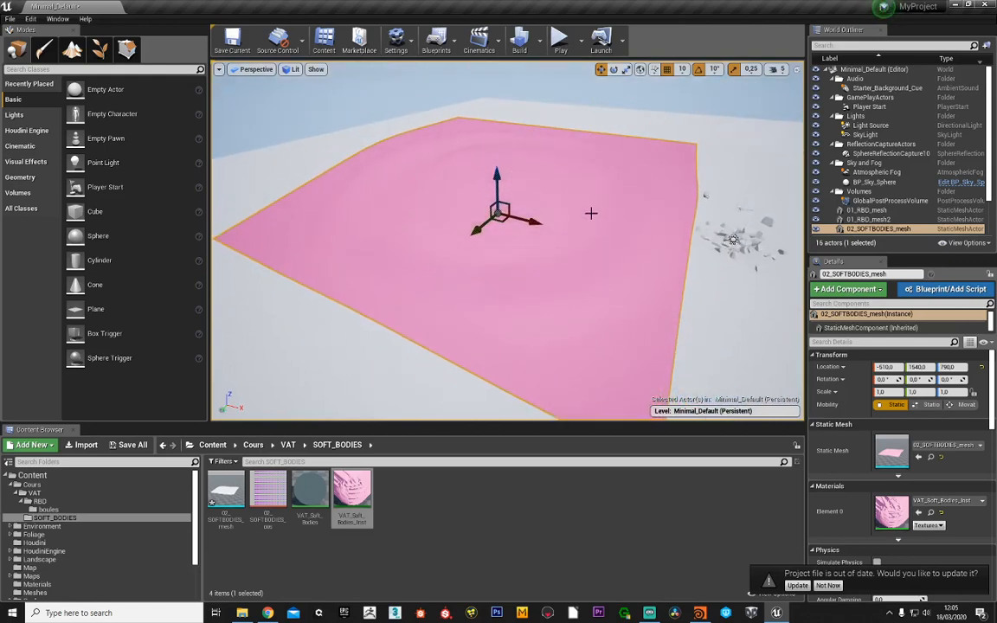
mouse_move(592, 213)
right_down()
mouse_move(562, 211)
mouse_move(616, 227)
mouse_move(573, 212)
mouse_move(587, 198)
mouse_move(564, 207)
mouse_move(585, 235)
mouse_move(572, 232)
mouse_move(582, 233)
mouse_move(575, 223)
right_up()
click(560, 40)
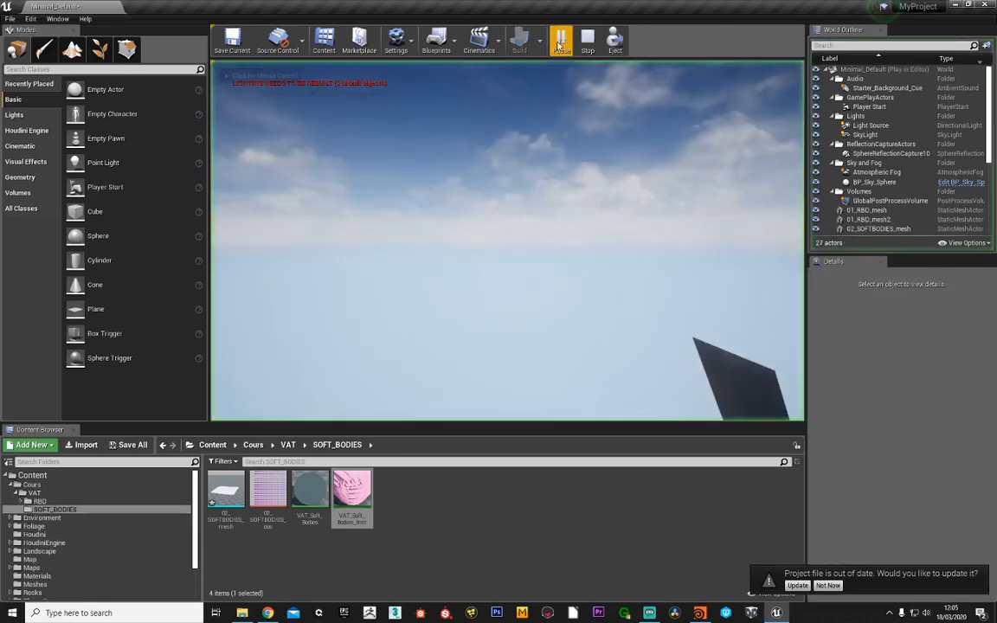
click(547, 192)
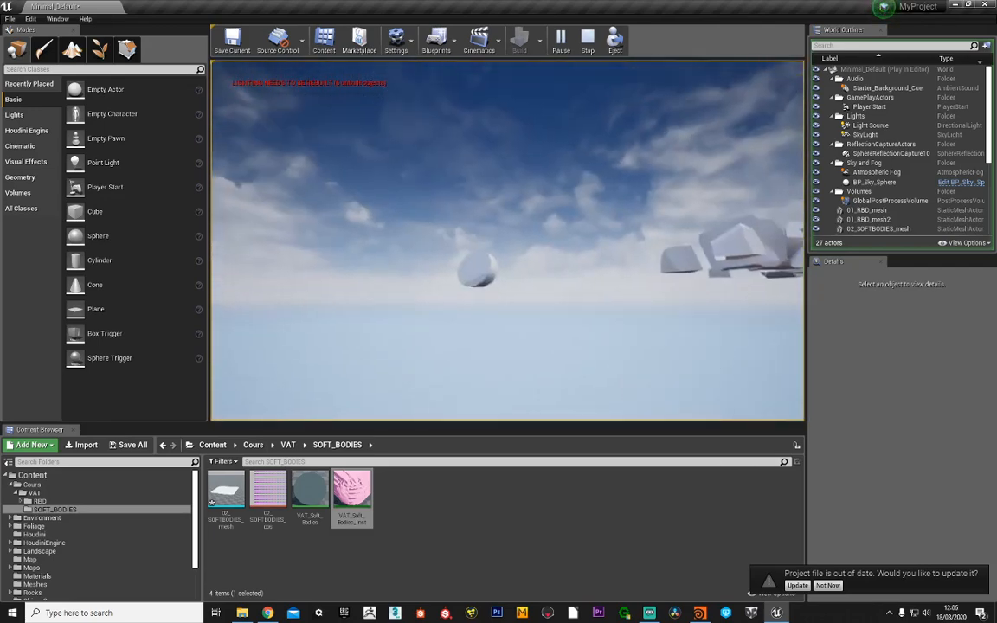
key(Escape)
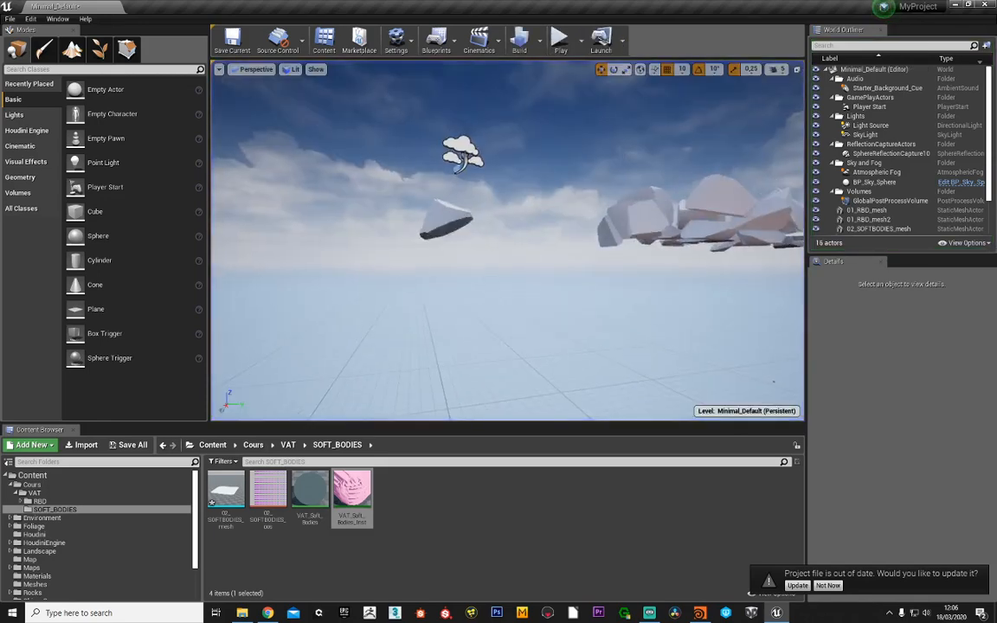
- Select the pink 02_SOFTBODIES_mesh in the level and examine its deformation from several angles
right_drag(507, 242, 490, 274)
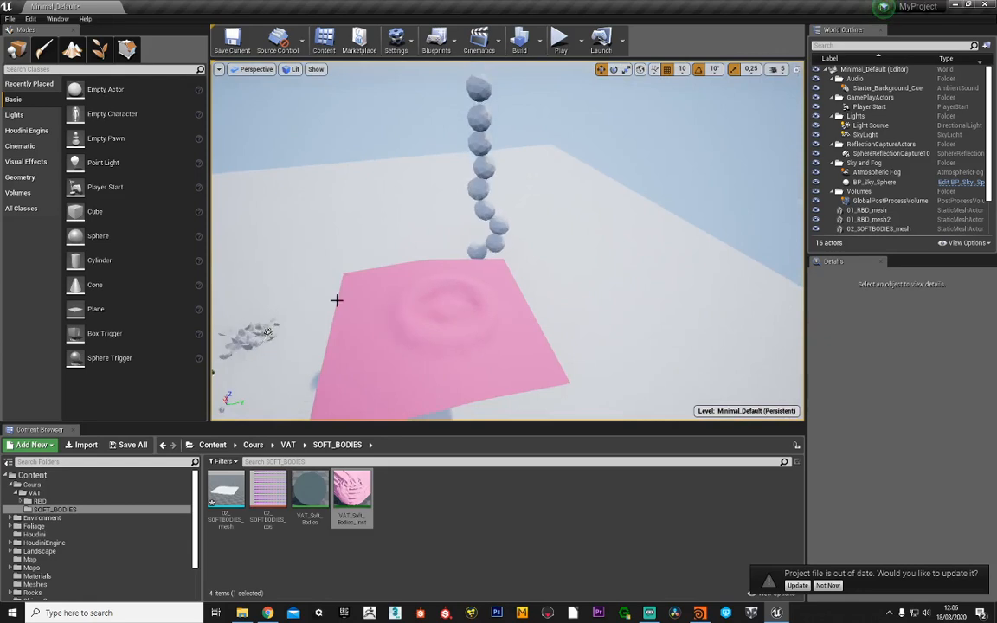
click(458, 314)
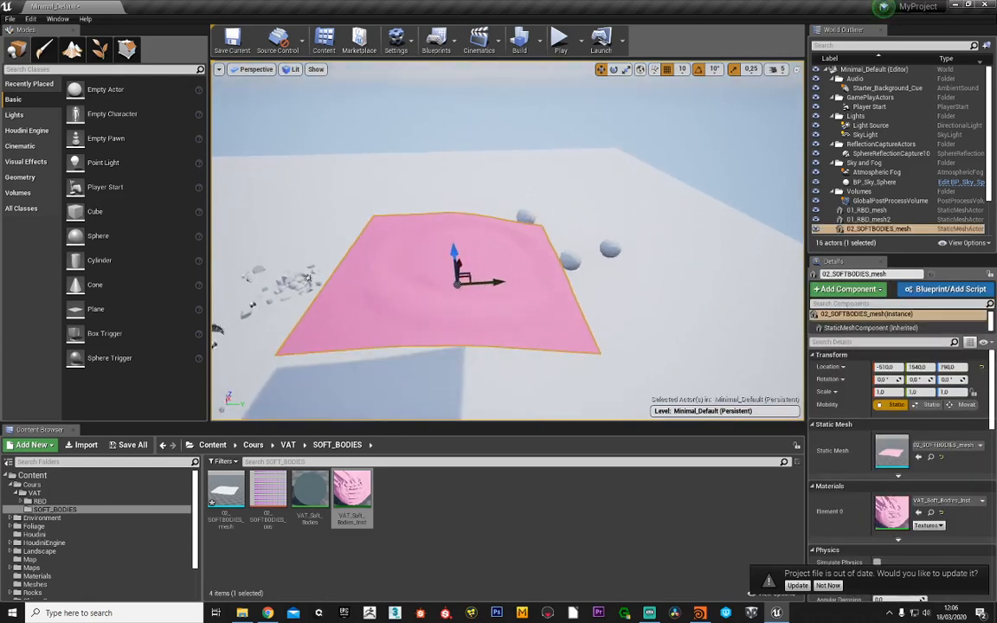
right_drag(416, 300, 417, 301)
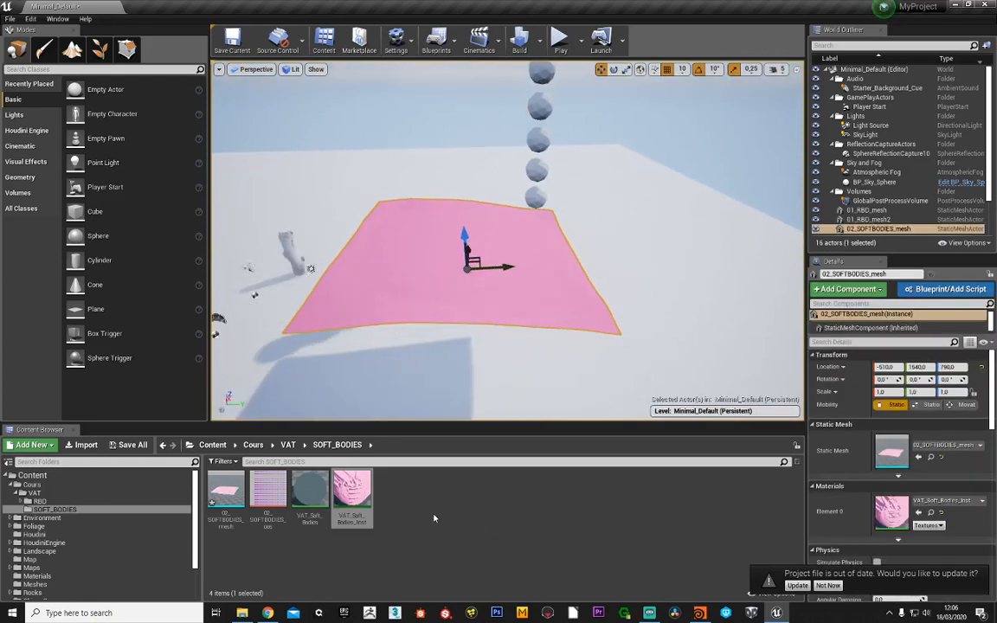
click(325, 447)
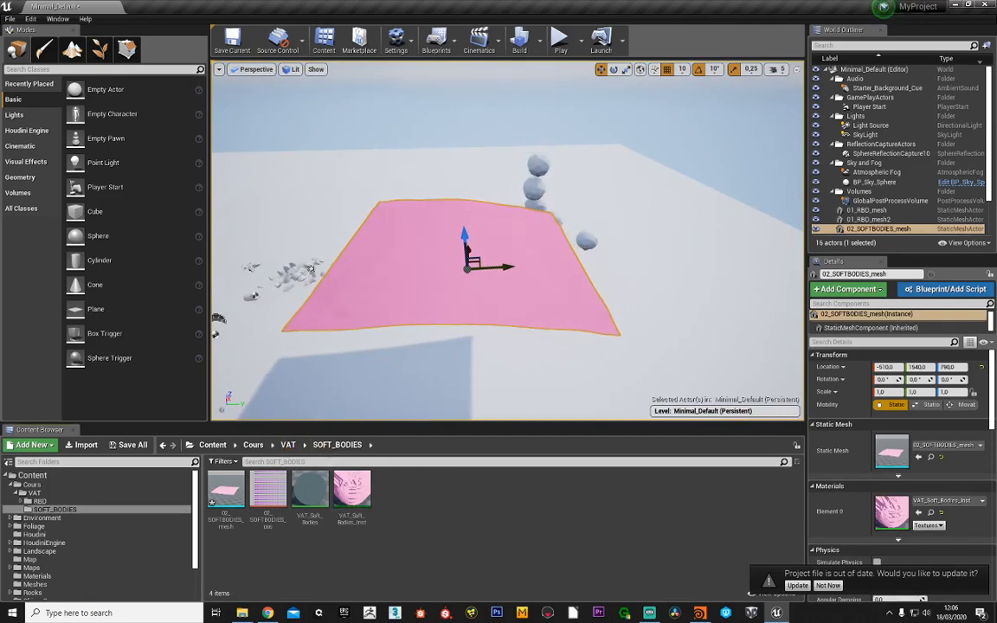
right_drag(416, 303, 222, 316)
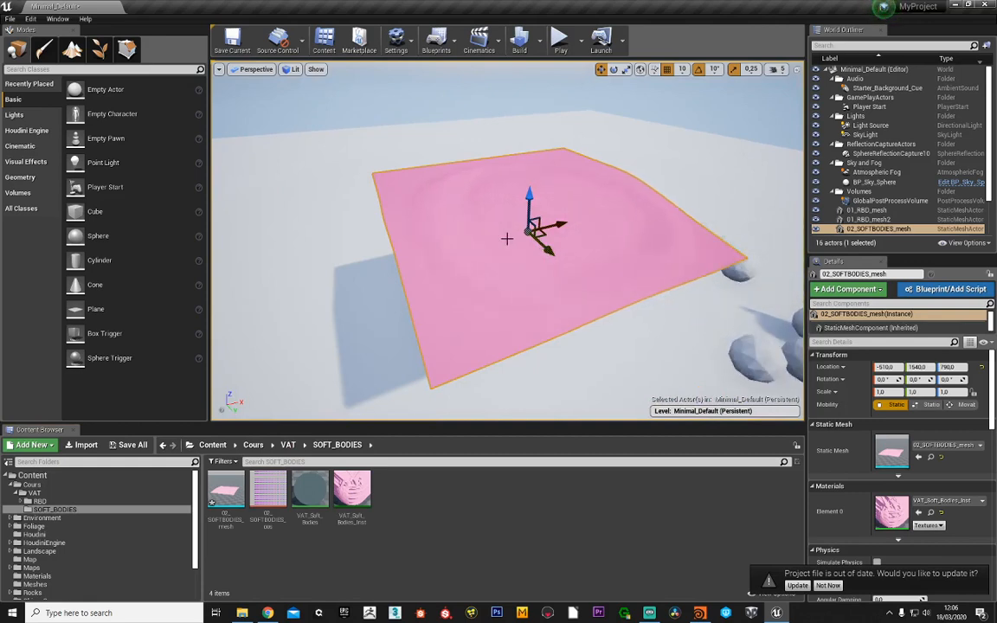
right_drag(485, 260, 543, 235)
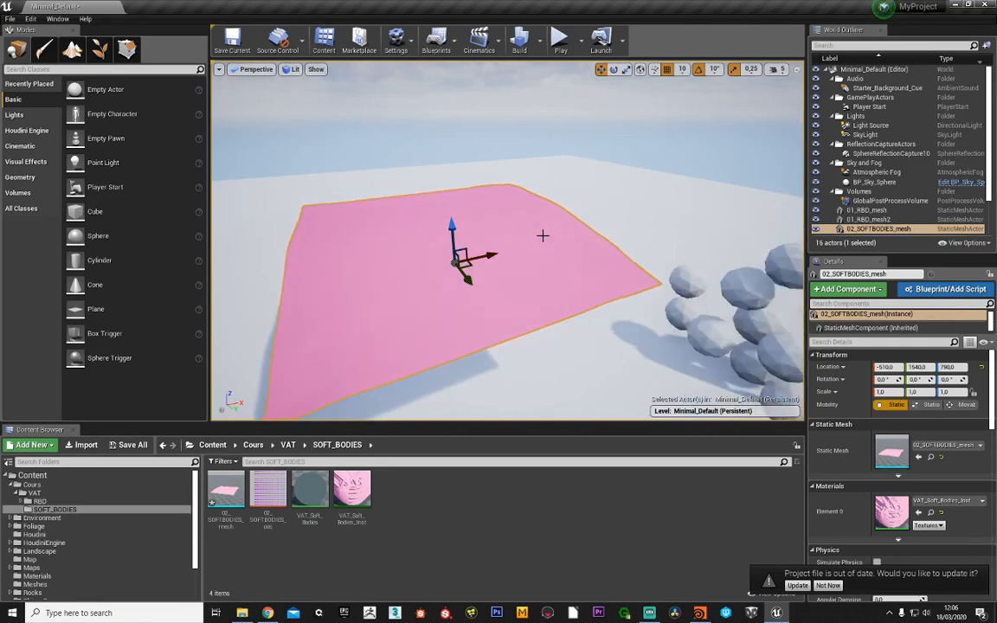
- Open the 02_SOFTBODIES_pos texture, examine its contents and settings, and close it
double_click(268, 489)
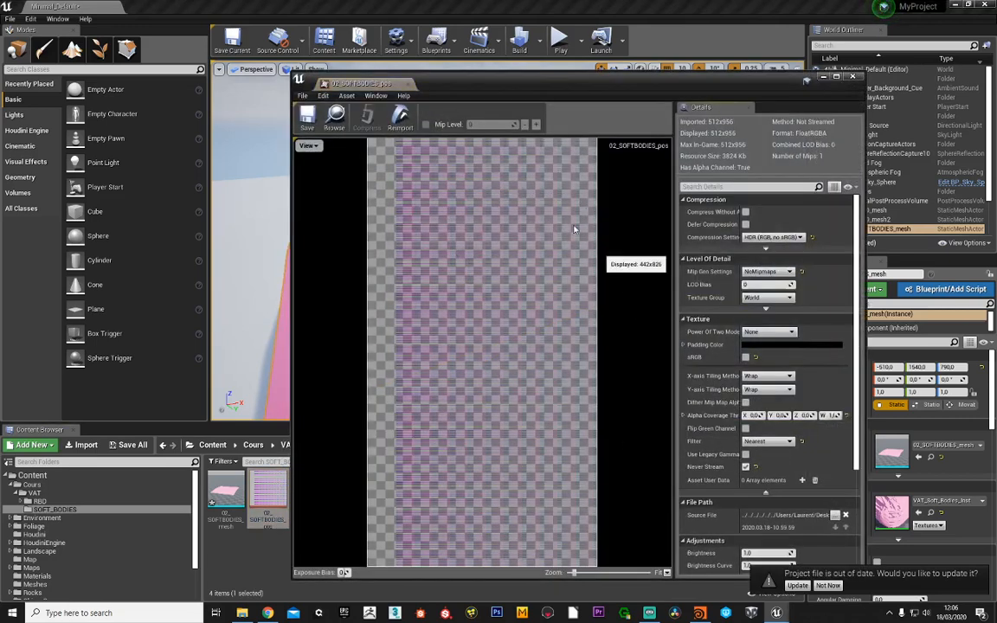
drag(657, 83, 495, 61)
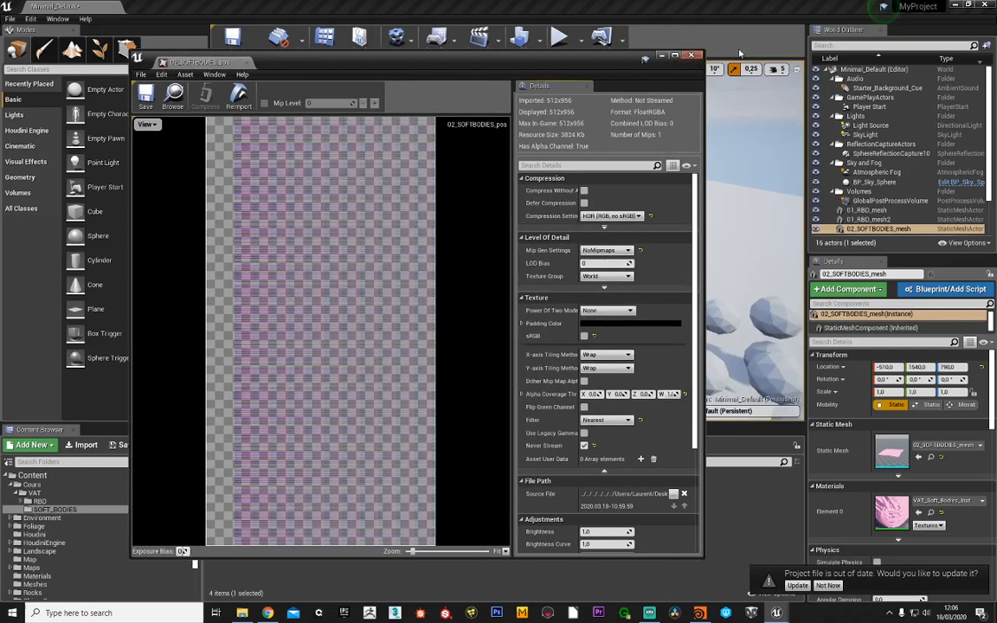
click(690, 57)
- Examine the level in Shader Complexity view mode and lower 02_SOFTBODIES_mesh to a Z location of 630
click(294, 69)
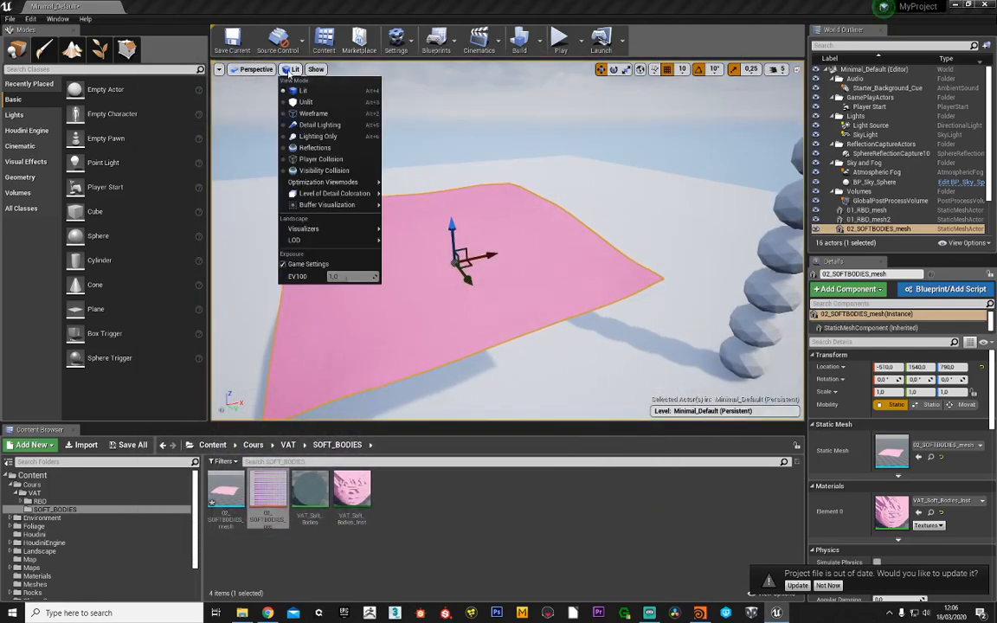
mouse_move(305, 182)
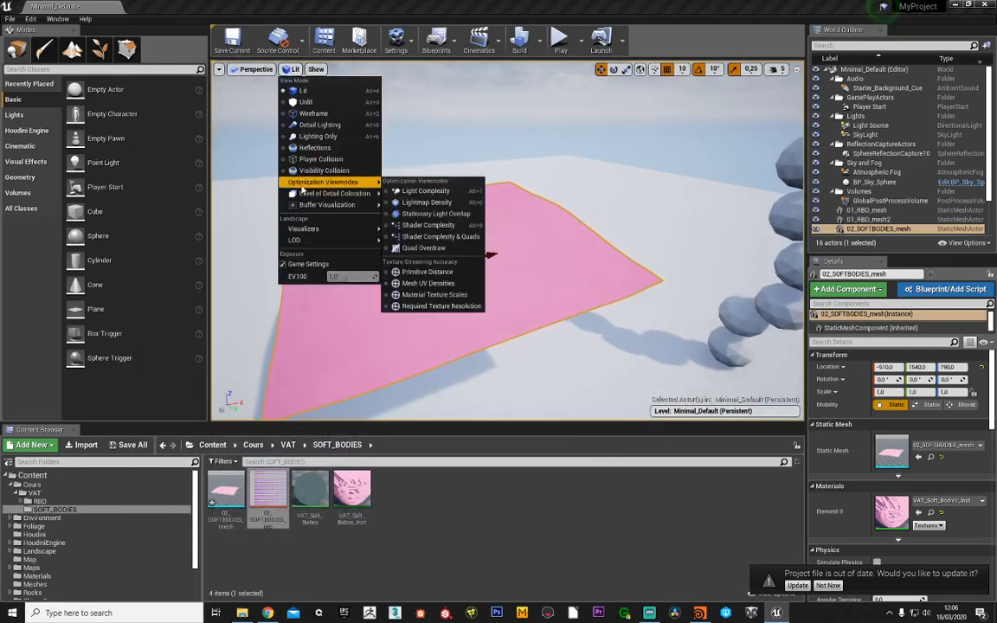
click(427, 226)
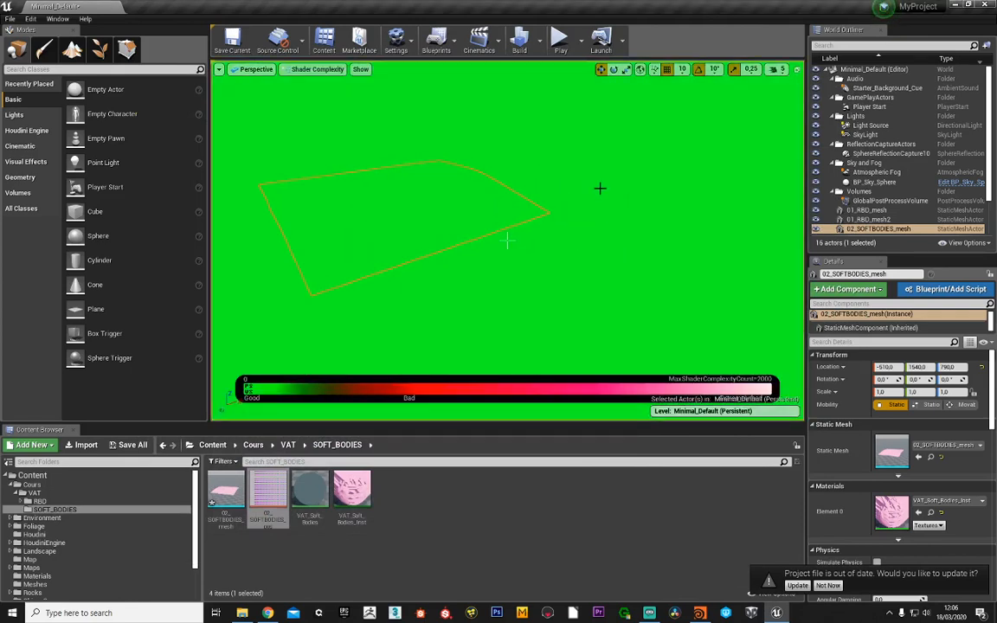
click(550, 157)
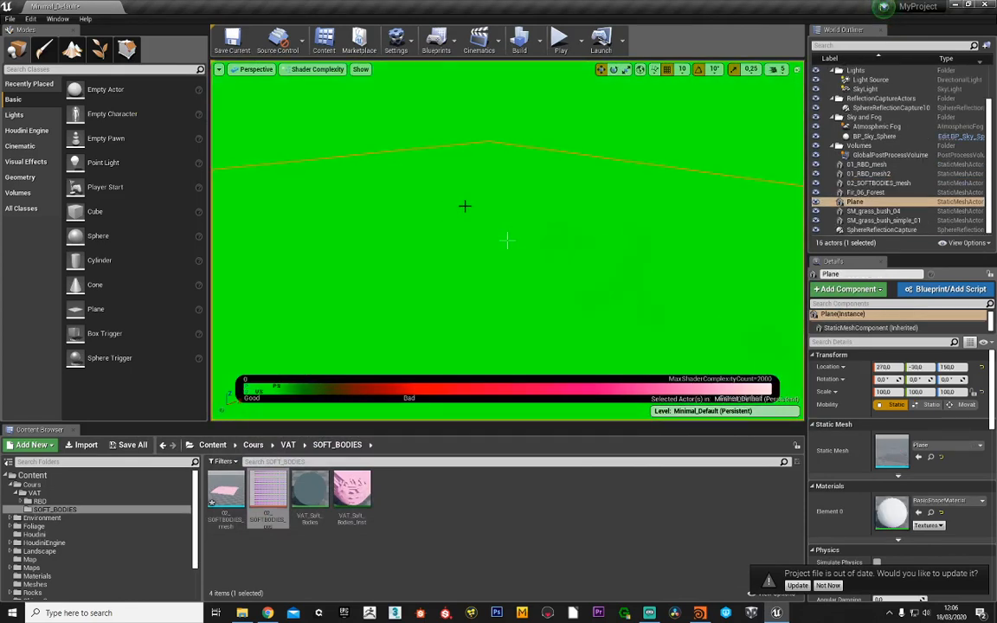
click(435, 218)
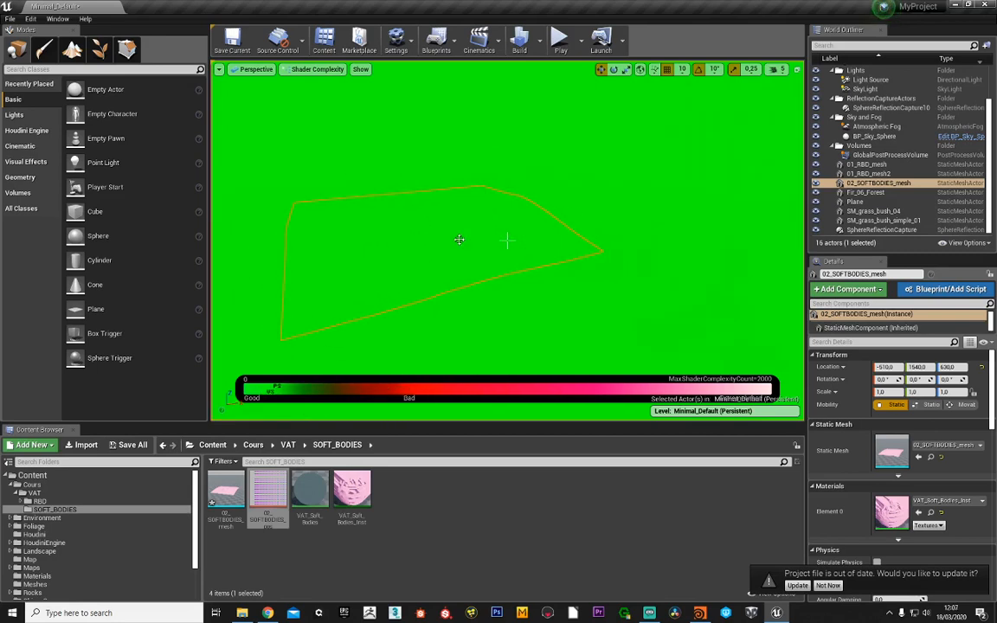
- Return the viewport to Lit view mode and select the ground plane beneath the soft-body mesh
click(317, 69)
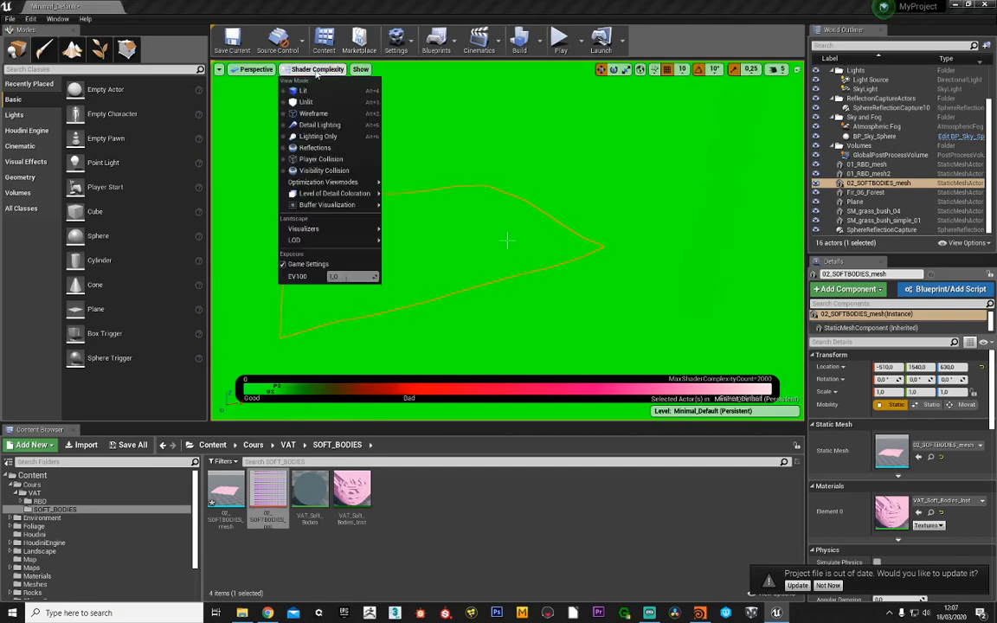
click(279, 82)
right_drag(507, 241, 455, 311)
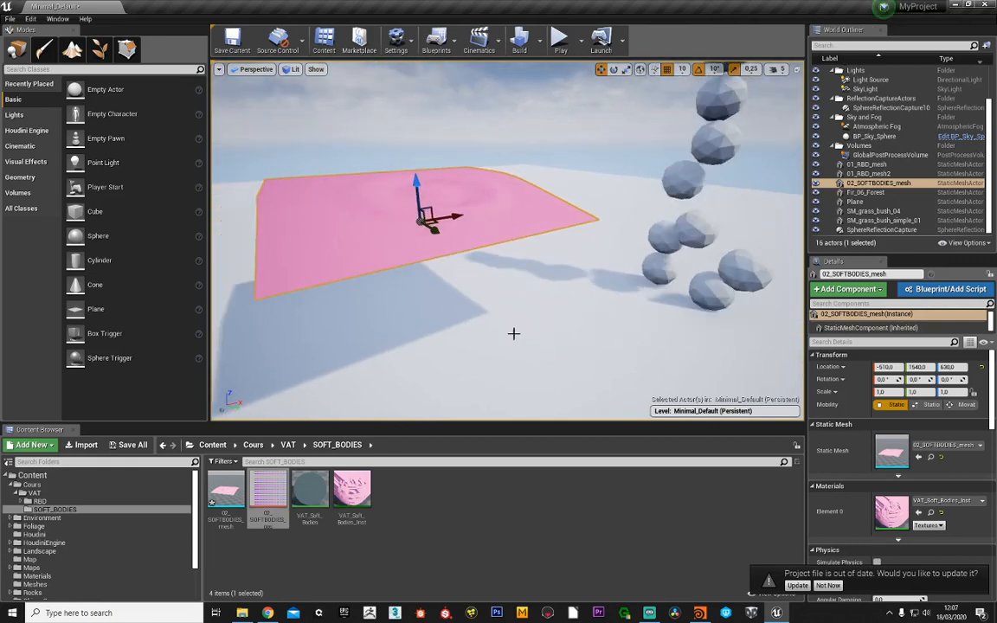
click(544, 291)
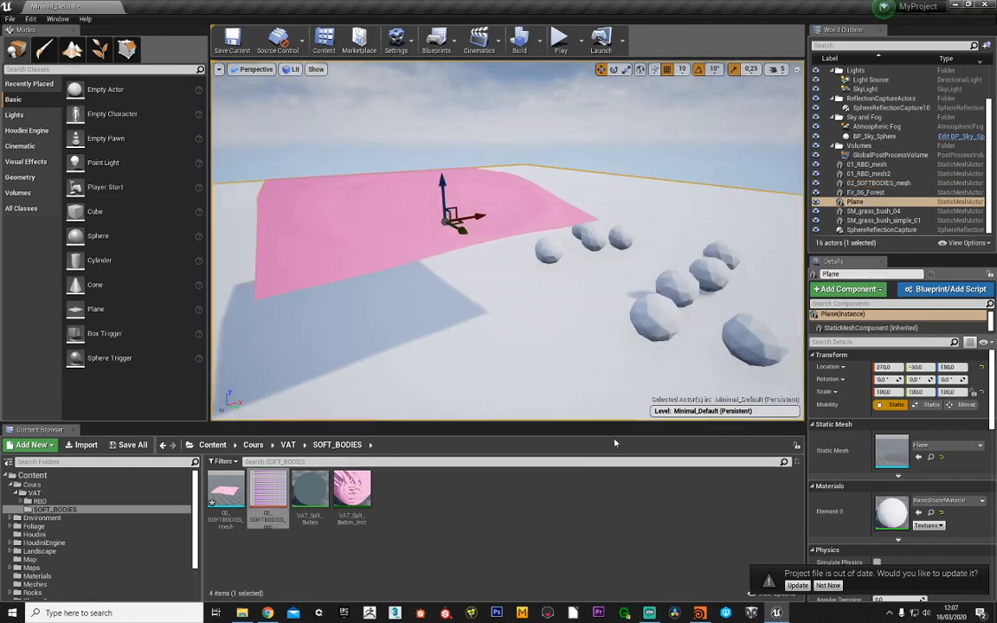
- Decline the project file update and view the pink soft-body mesh and falling spheres from slightly higher
click(828, 586)
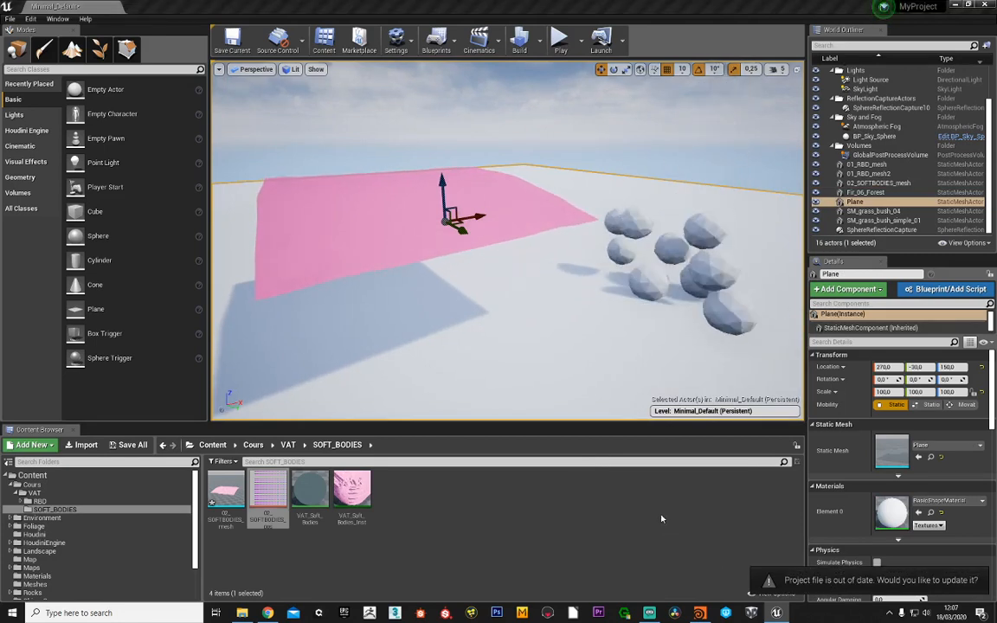
mouse_move(534, 340)
right_down()
mouse_move(534, 368)
mouse_move(534, 340)
right_up()
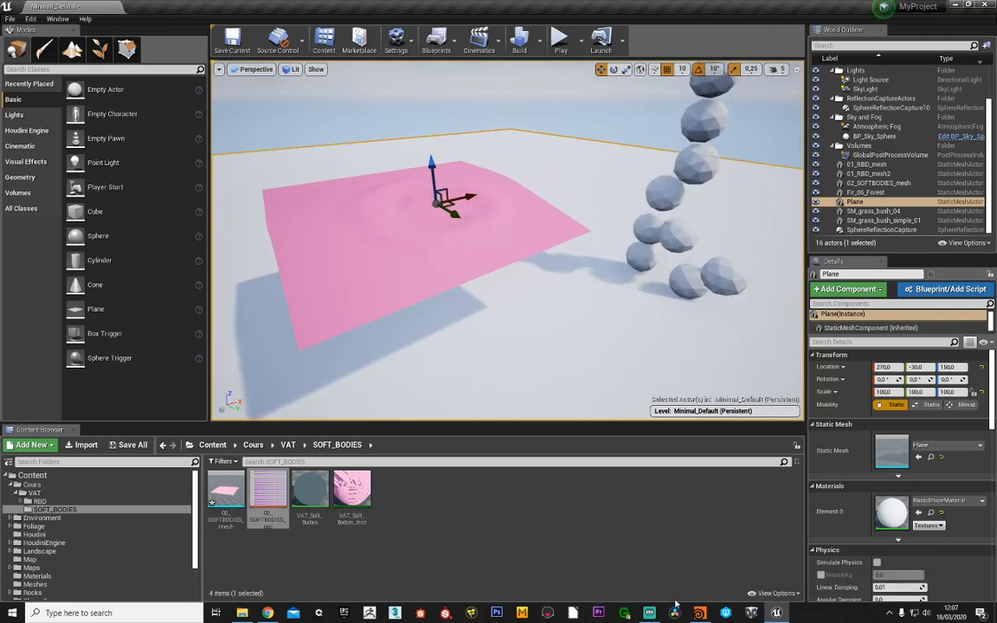
mouse_move(655, 614)
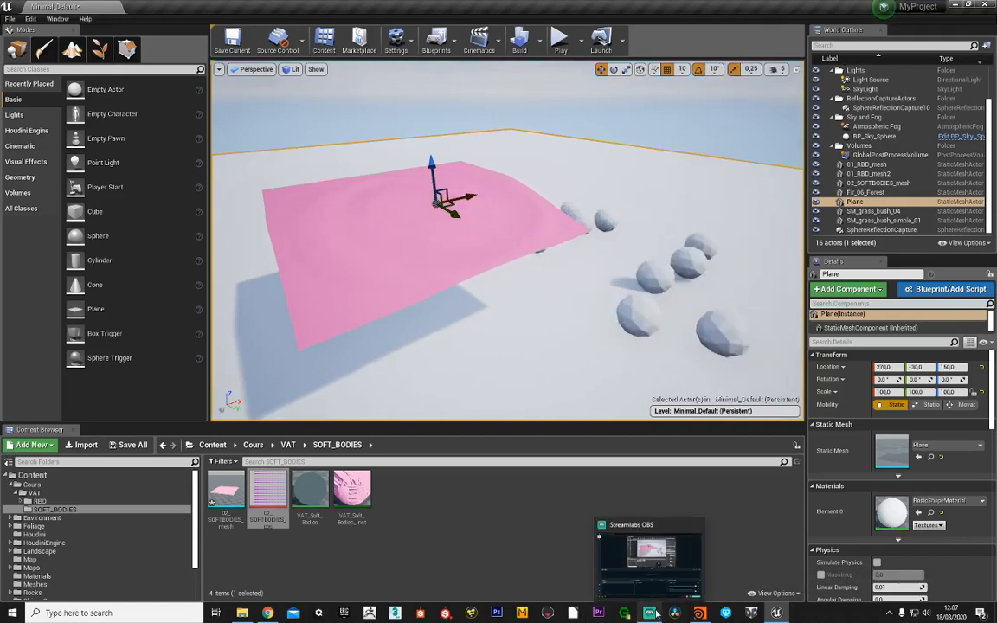
click(655, 614)
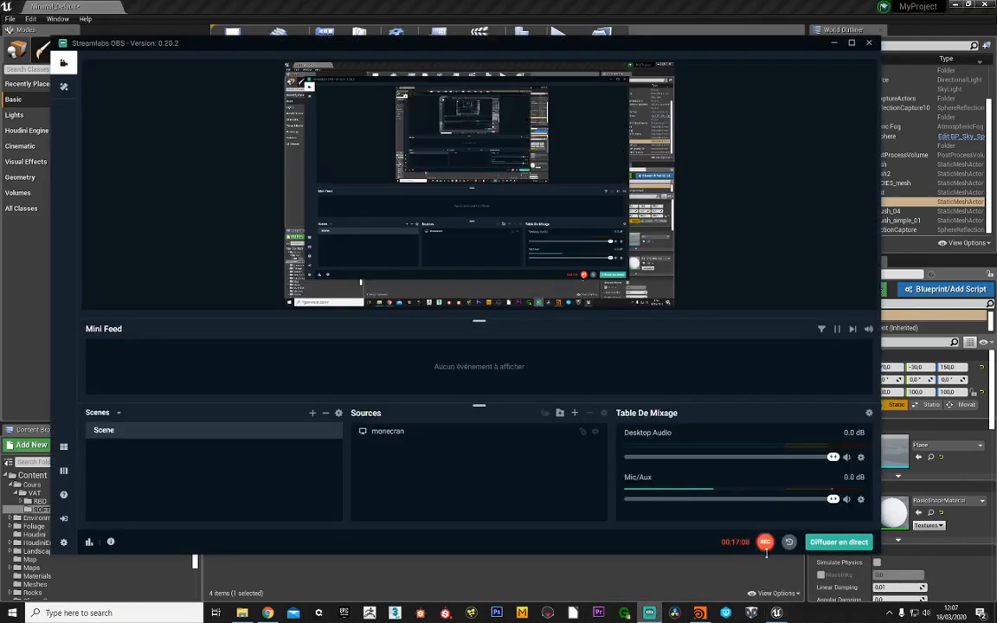